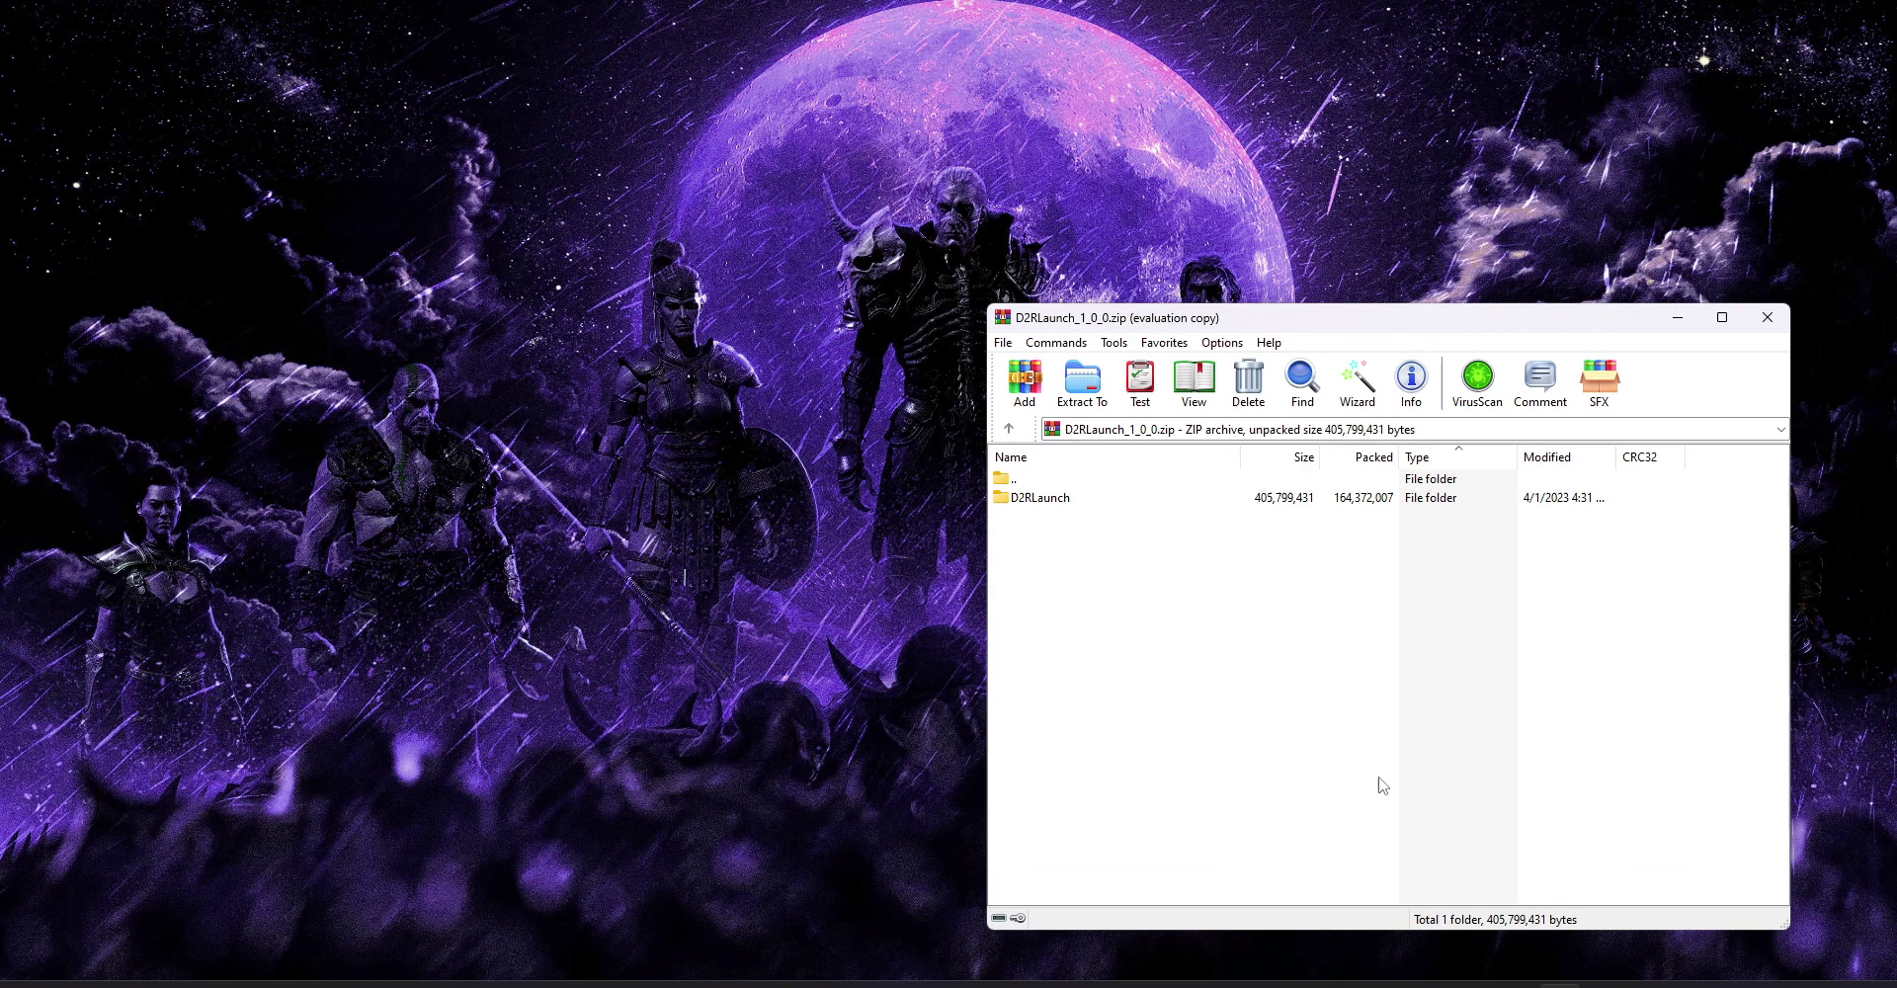
# Inspect the folders inside D2RLaunch in the D2RLaunch_1_0_0.zip archive and return to the archive root
pyautogui.click(1032, 500)
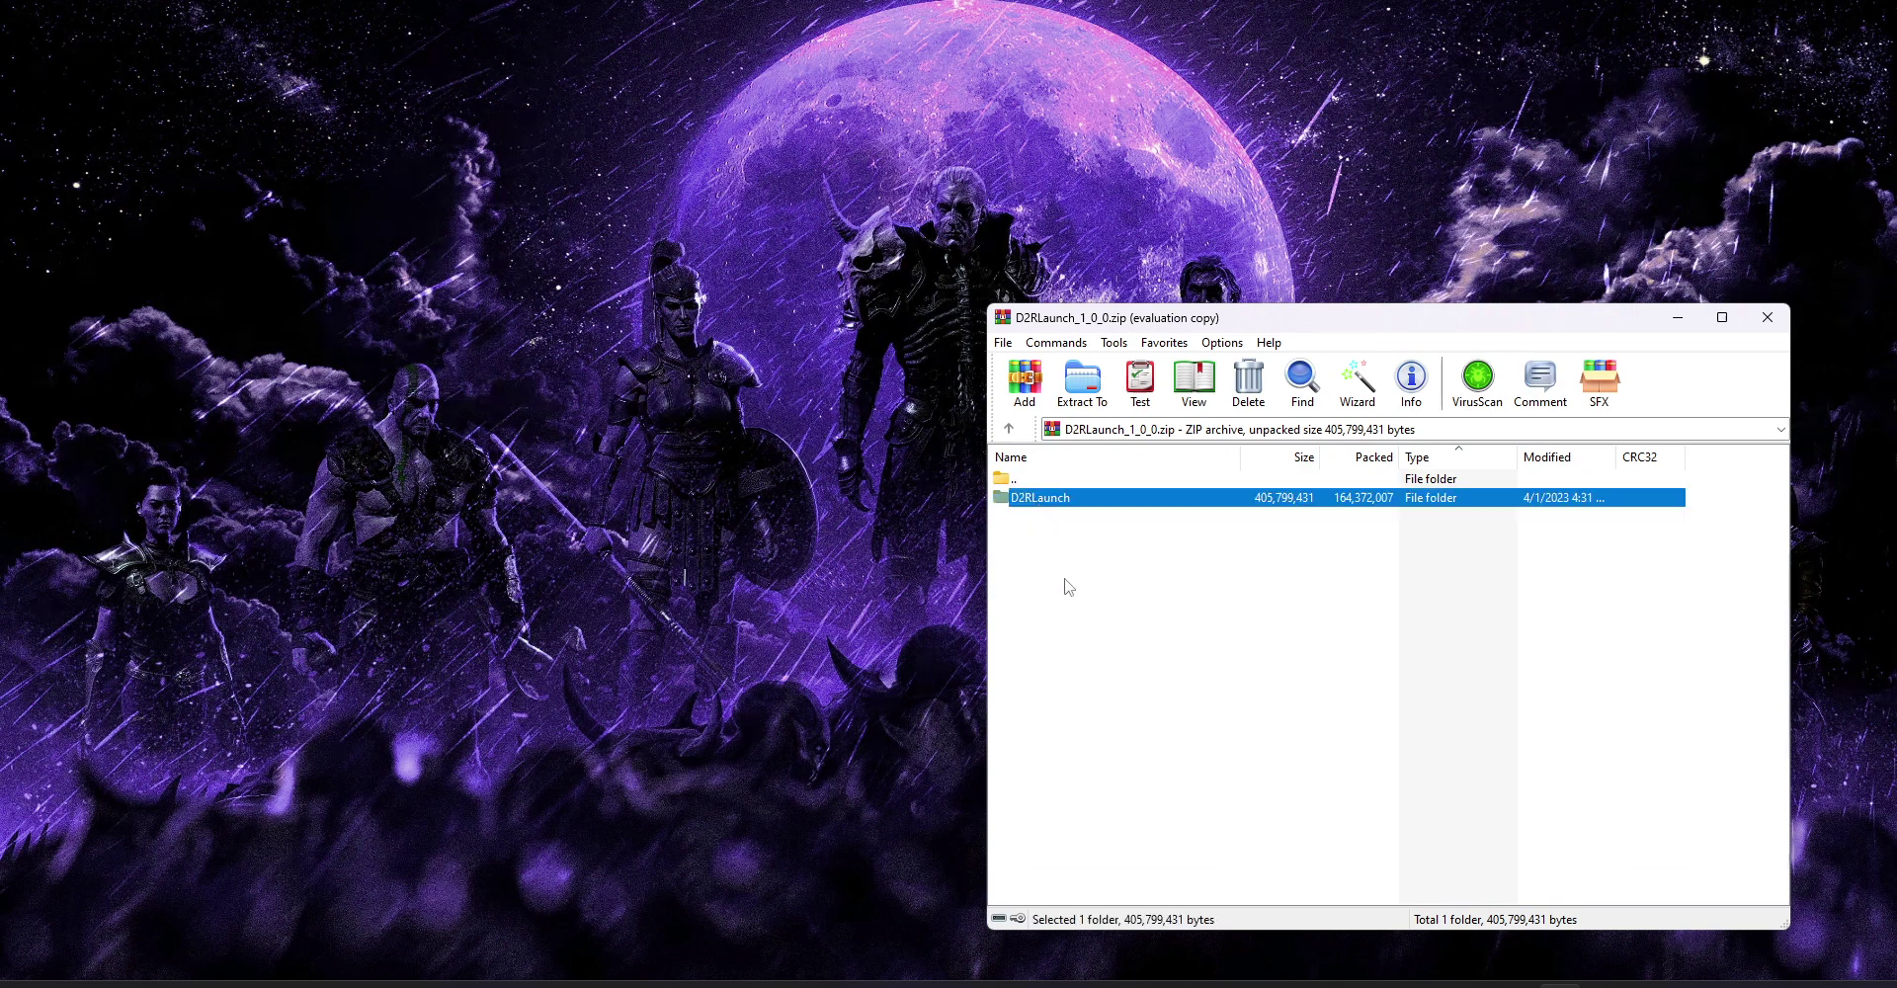
pyautogui.doubleClick(1073, 500)
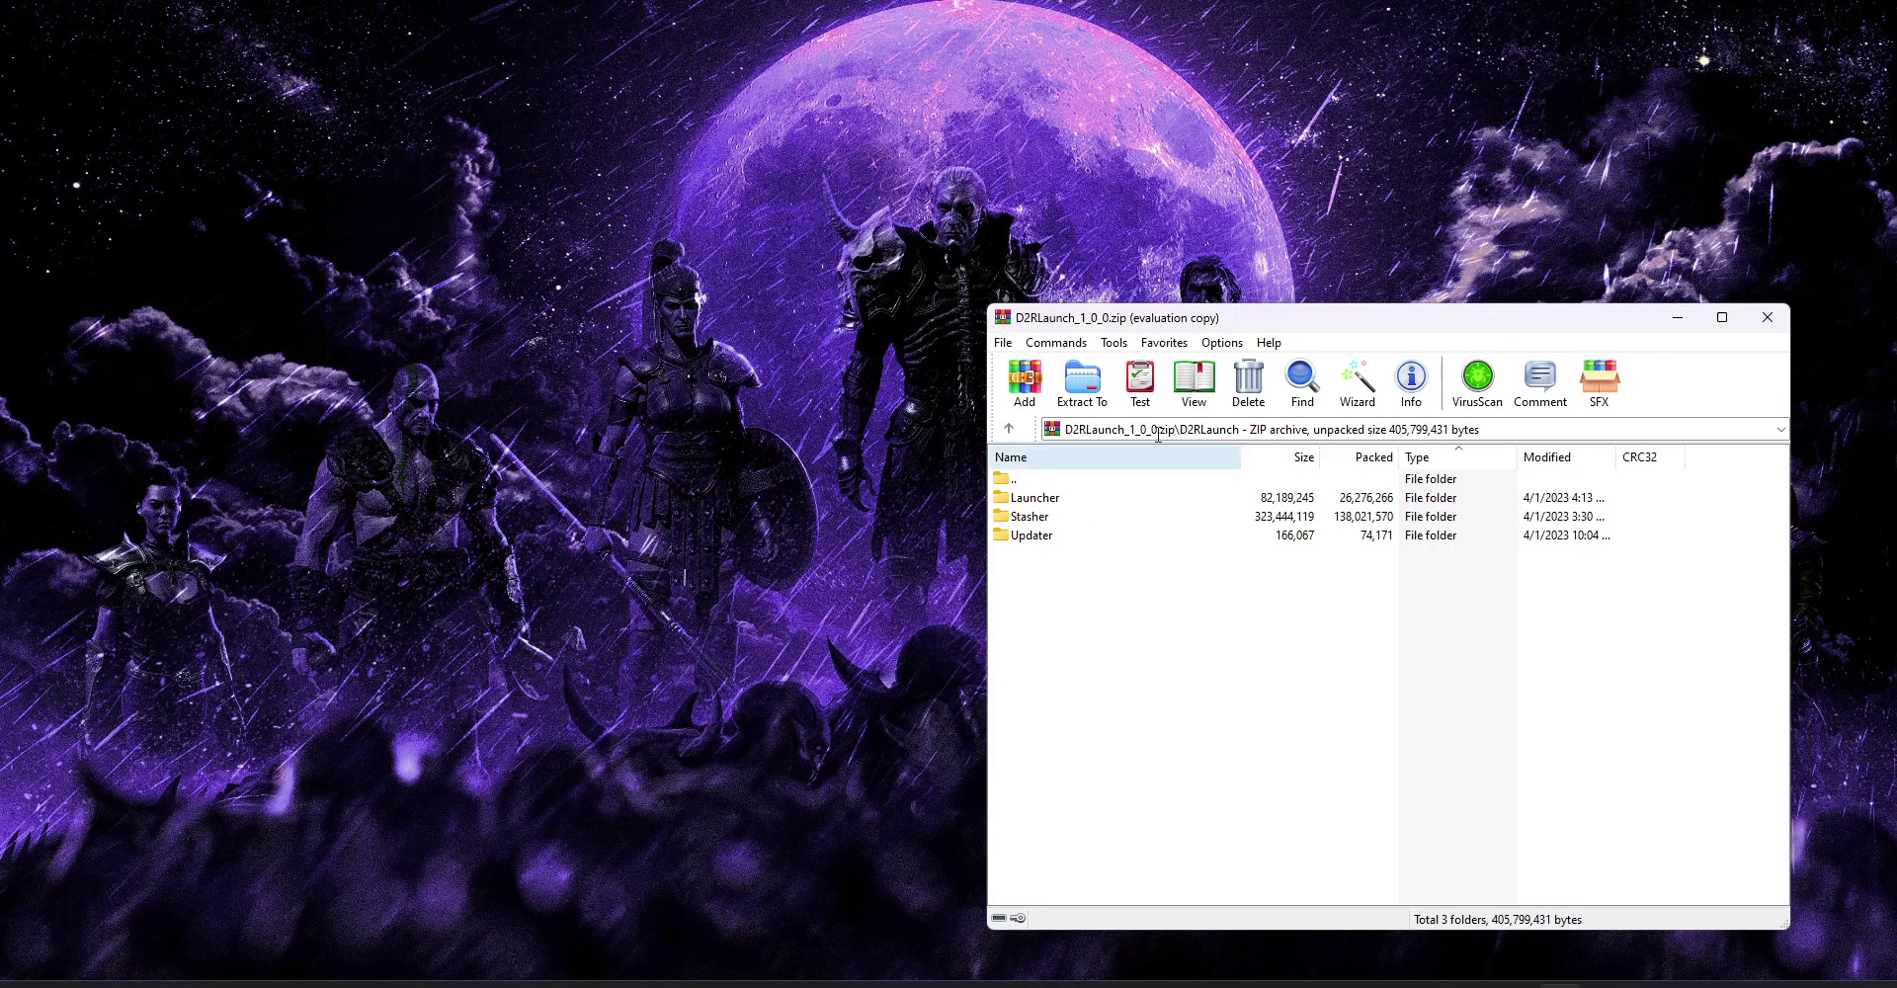
pyautogui.doubleClick(1020, 481)
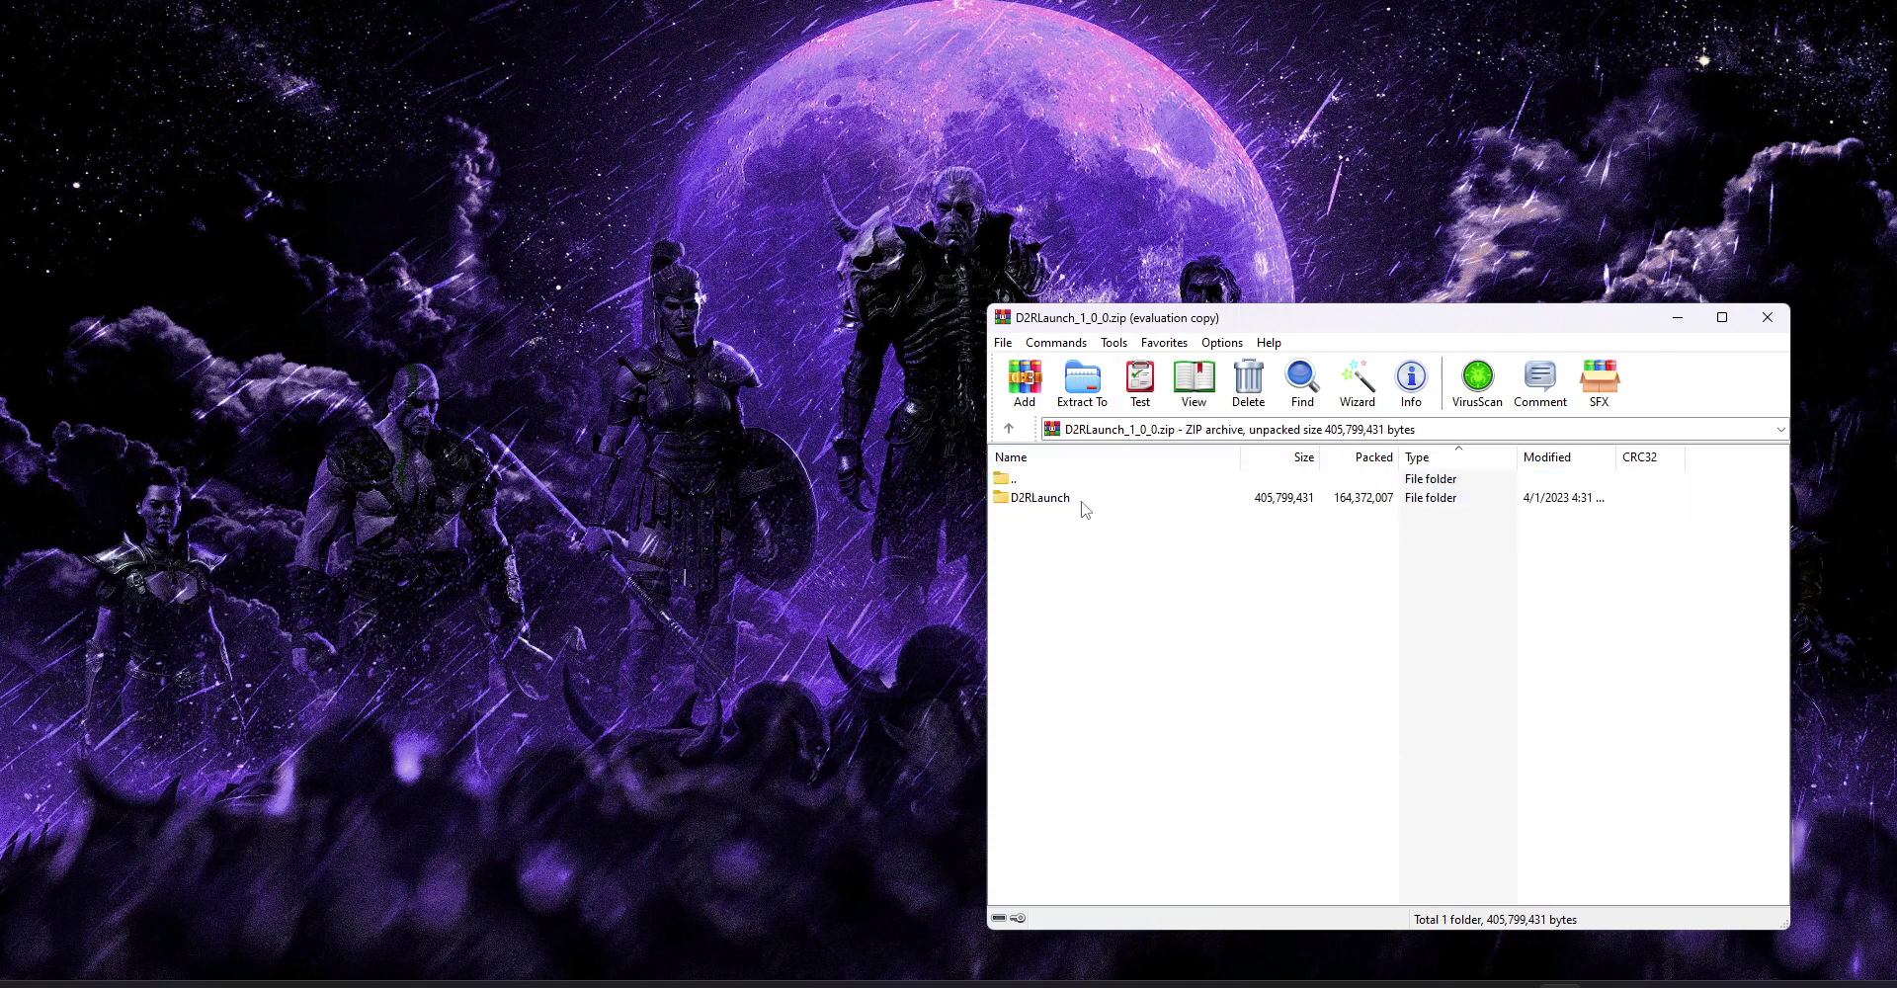
pyautogui.click(1145, 639)
# Switch to File Explorer and run D2RLaunch.exe from the Launcher folder of the extracted D2RLaunch directory
pyautogui.moveTo(691, 983)
pyautogui.click(383, 915)
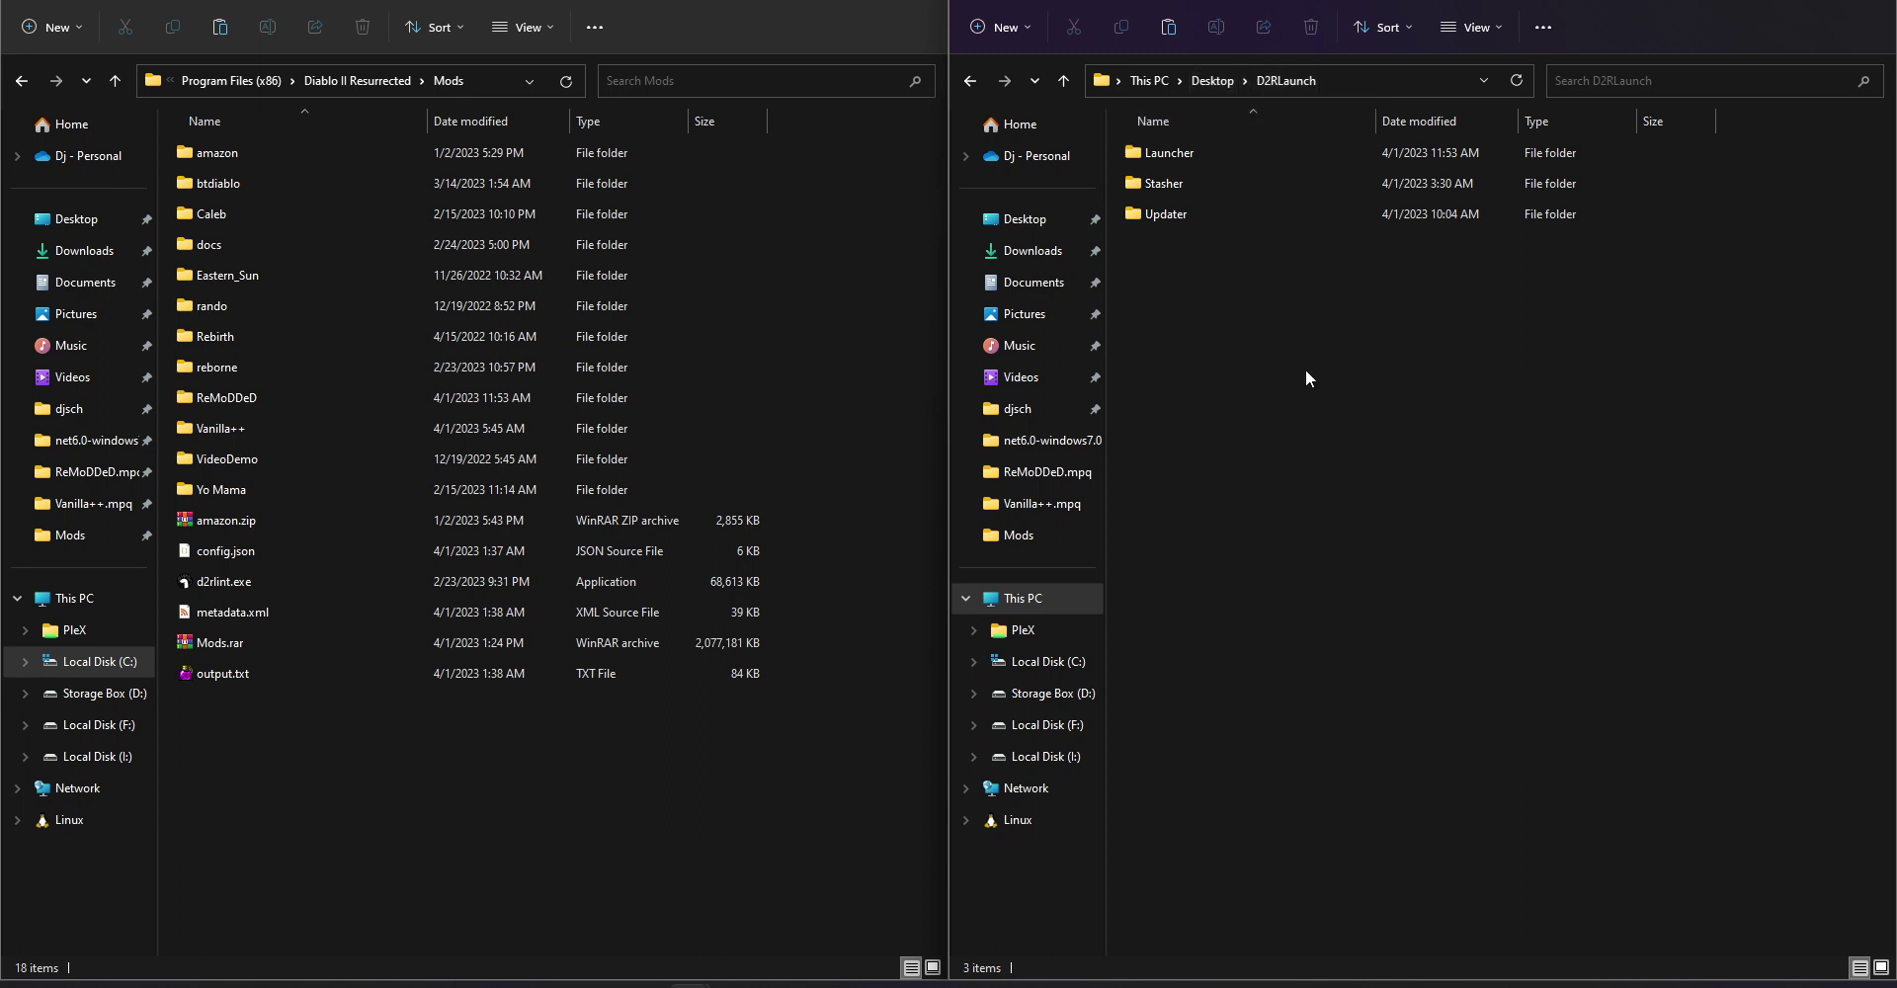
pyautogui.moveTo(1266, 340); pyautogui.dragTo(1173, 144)
pyautogui.click(1209, 267)
pyautogui.doubleClick(1213, 154)
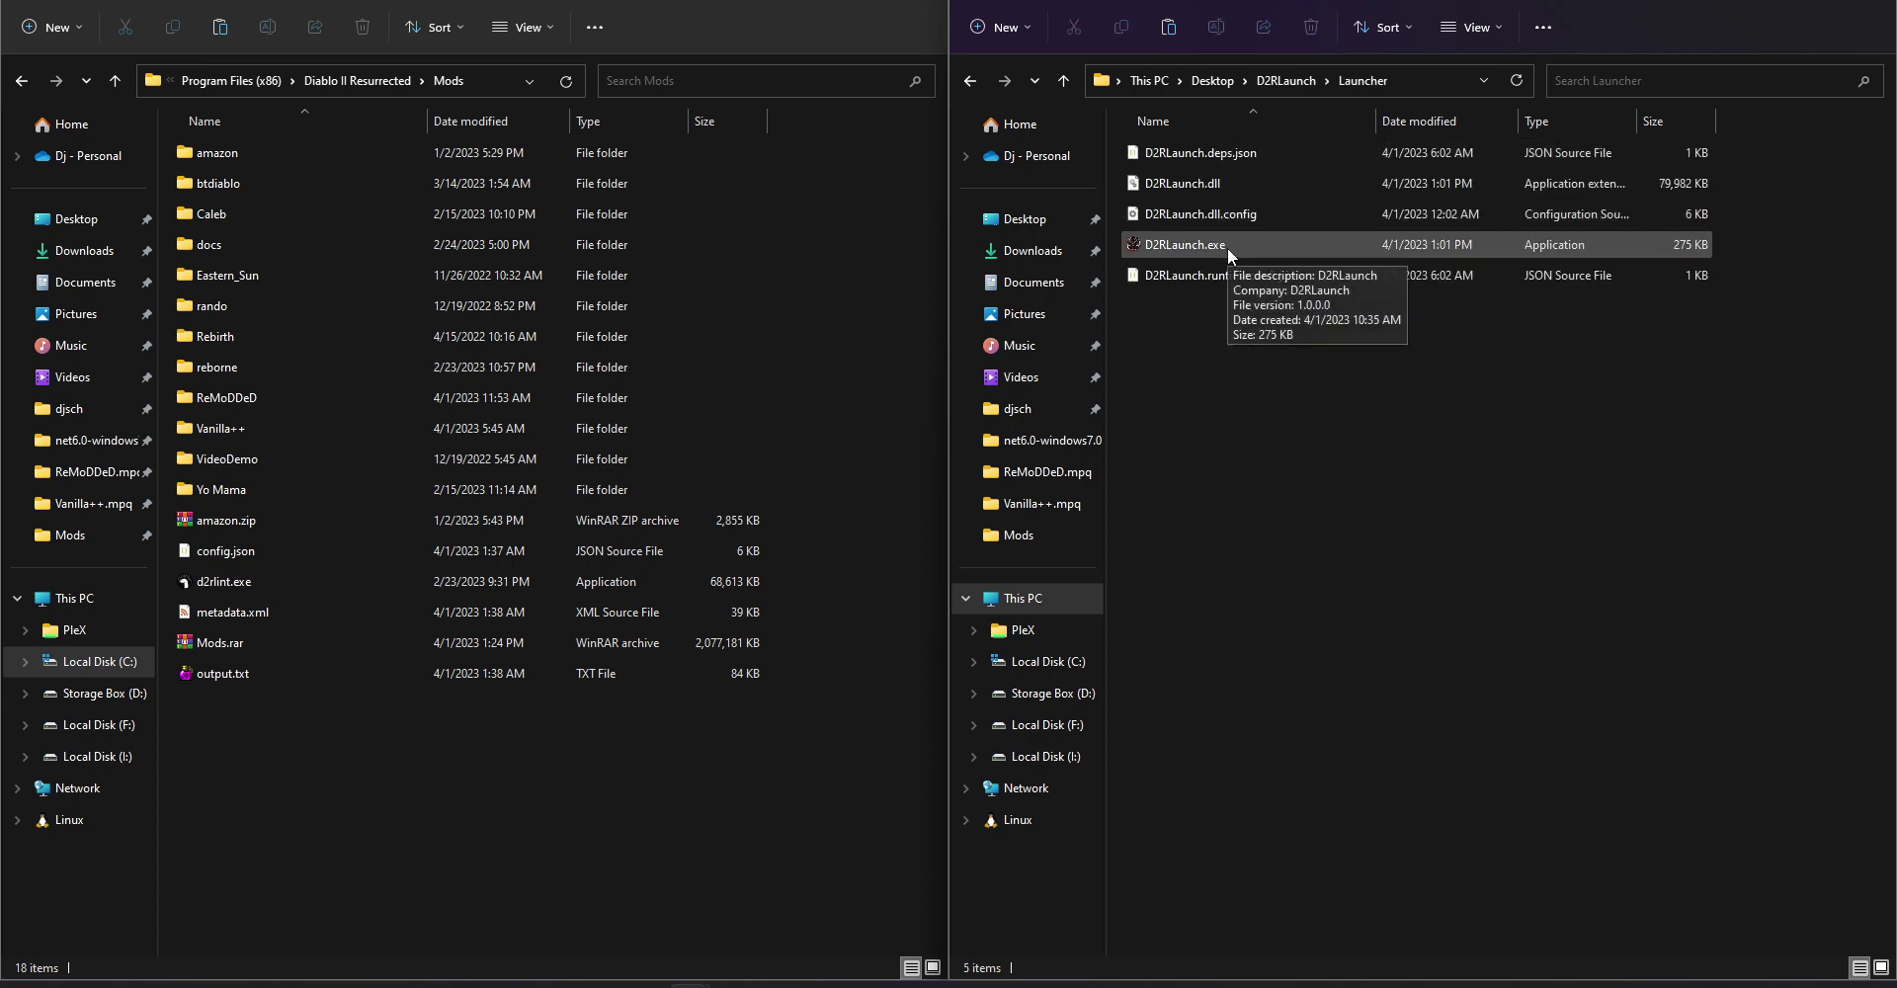
pyautogui.click(1227, 247)
pyautogui.doubleClick(1227, 247)
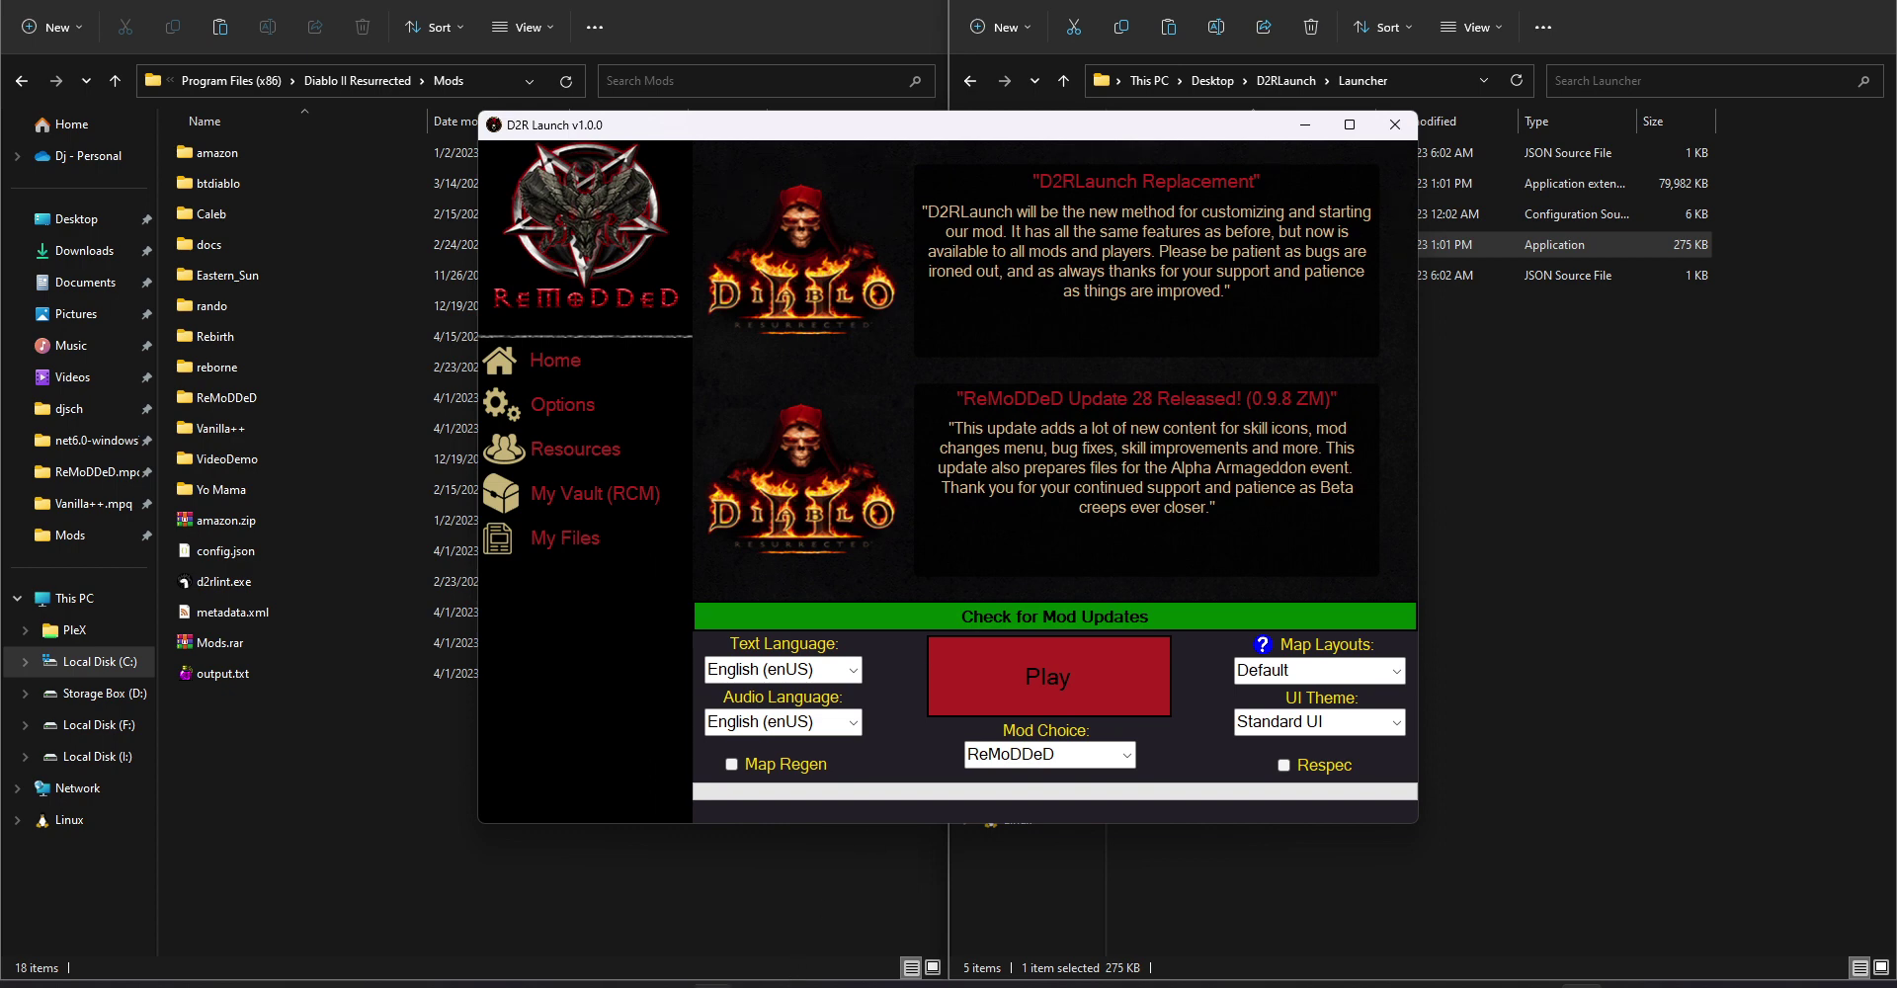
# Switch to the browser and locate the .NET Desktop Runtime 6.0.15 section on the .NET 6.0 download page
pyautogui.click(711, 984)
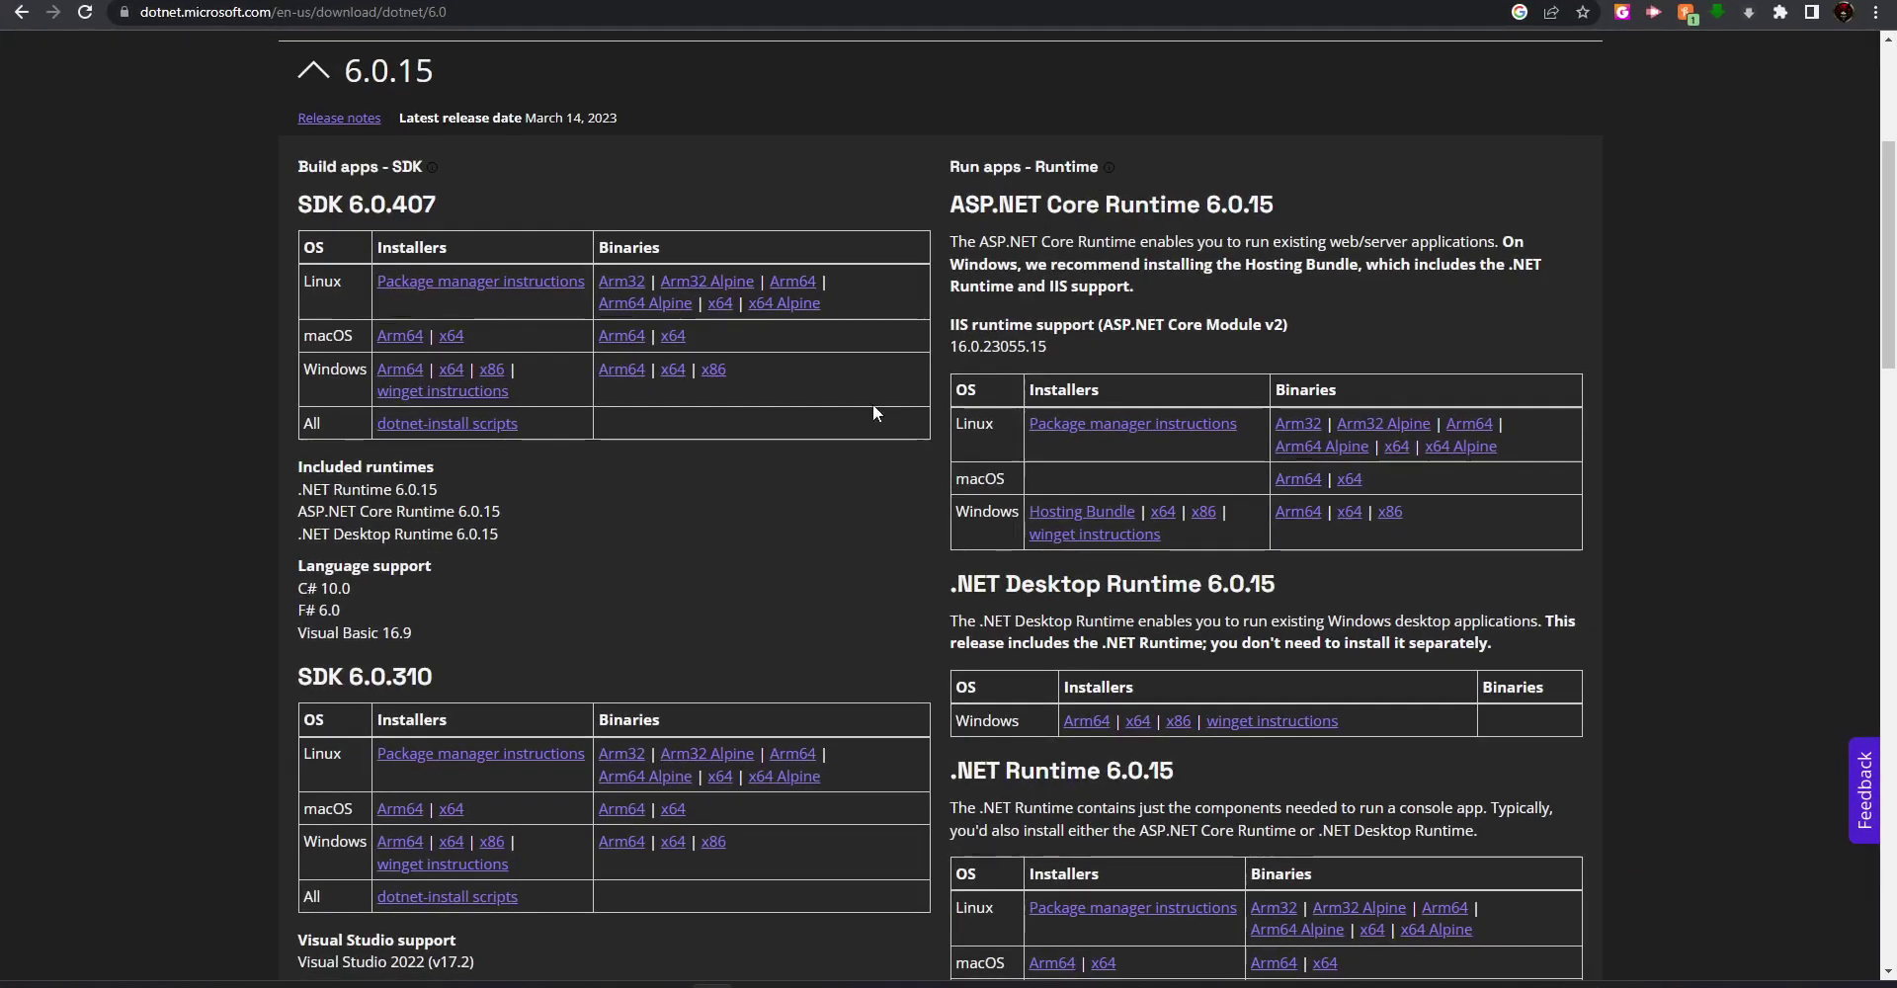
pyautogui.click(475, 10)
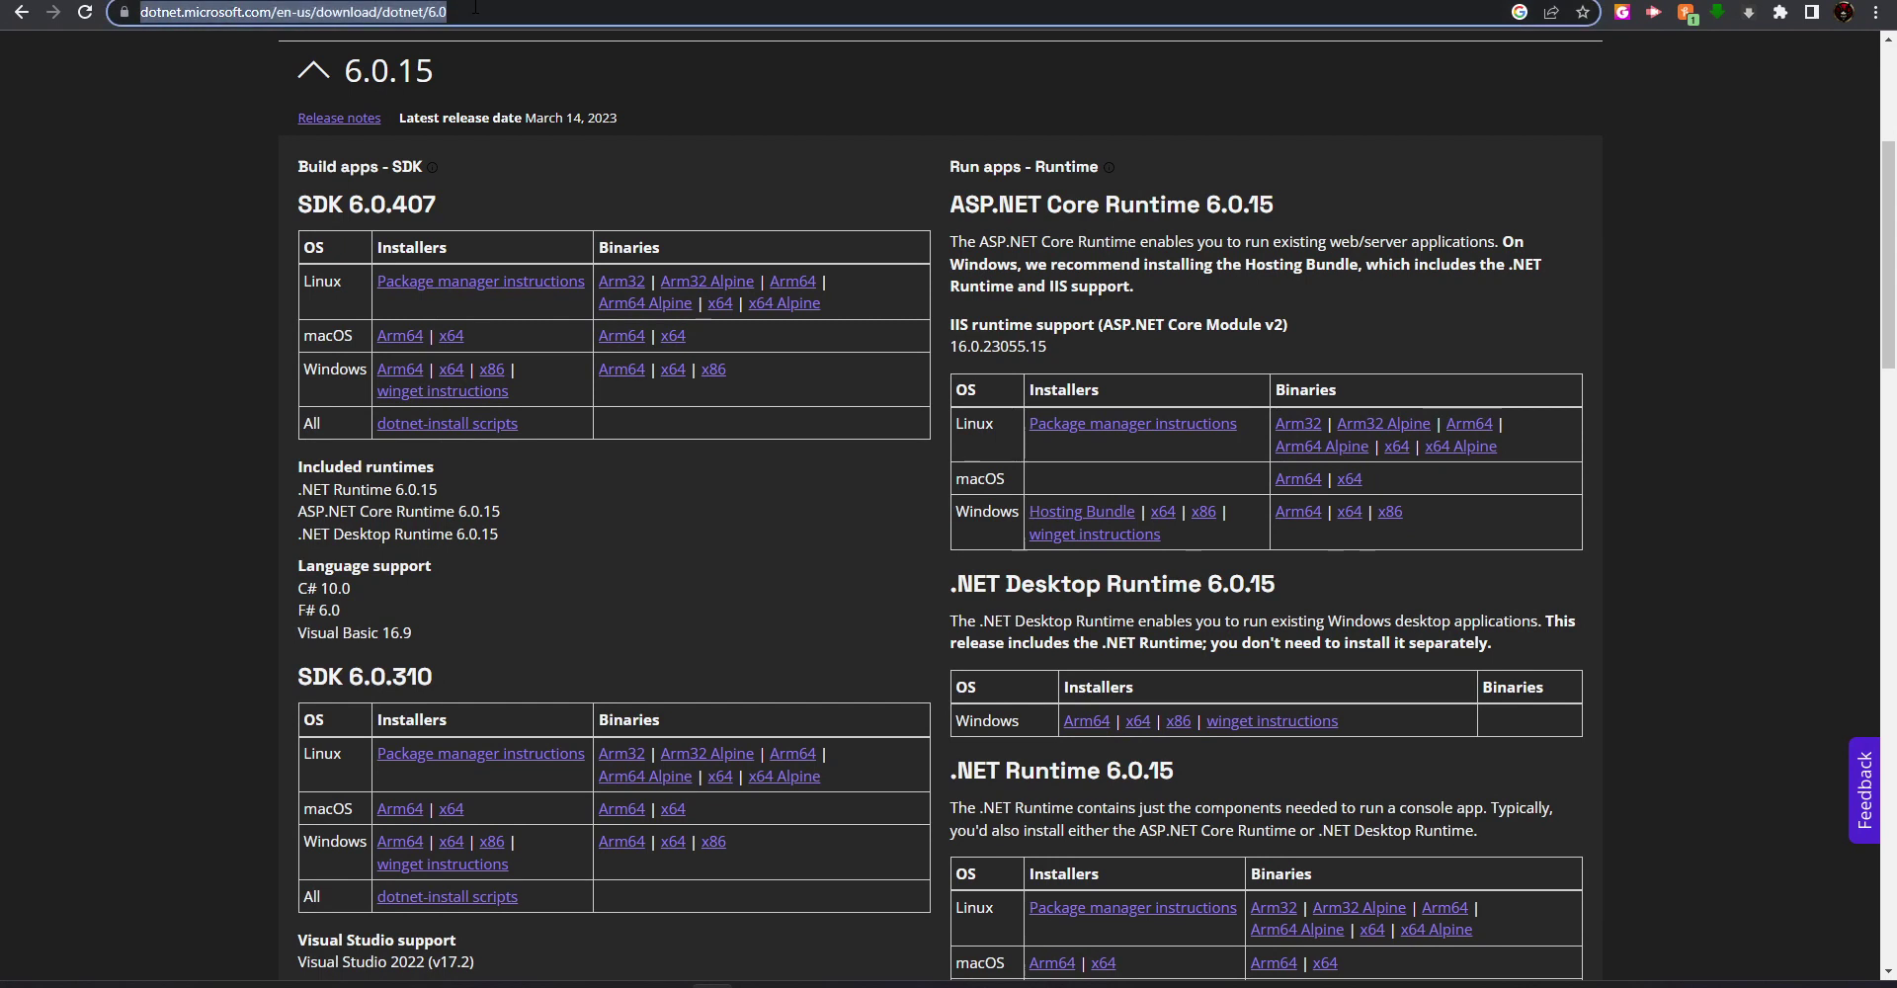
pyautogui.click(1313, 603)
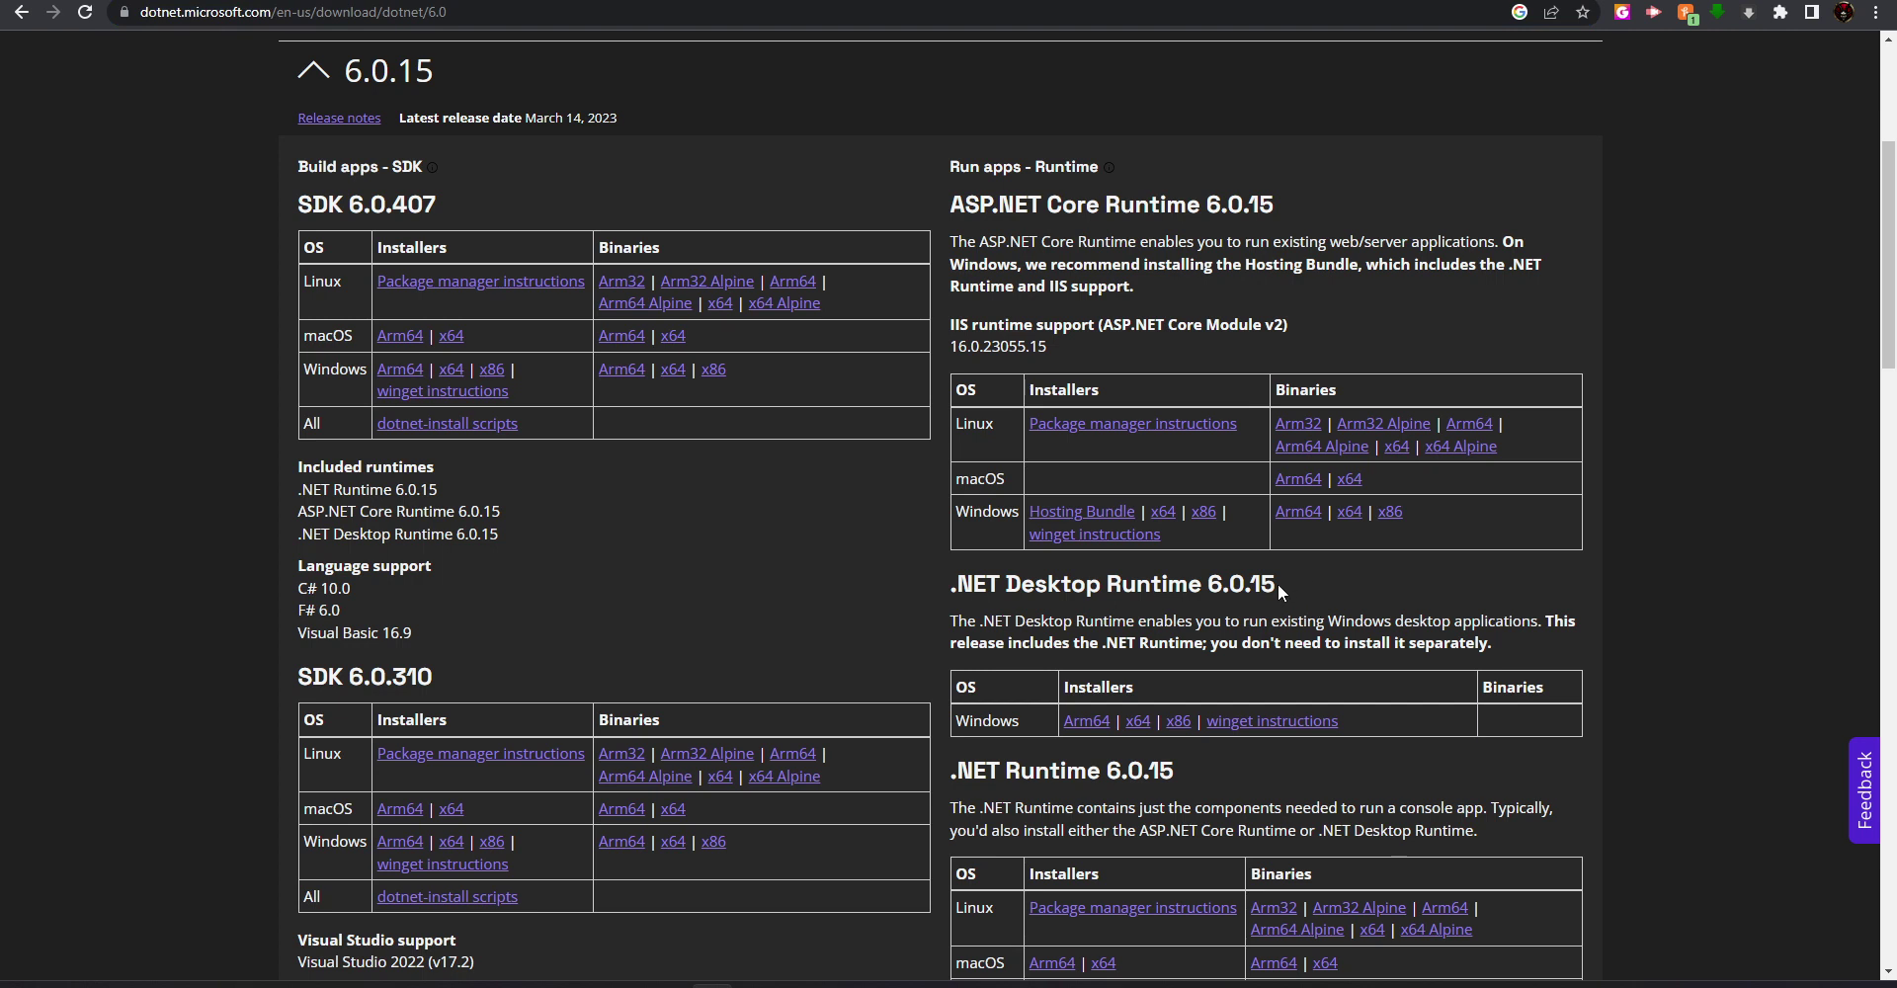
pyautogui.moveTo(1277, 583); pyautogui.dragTo(951, 584)
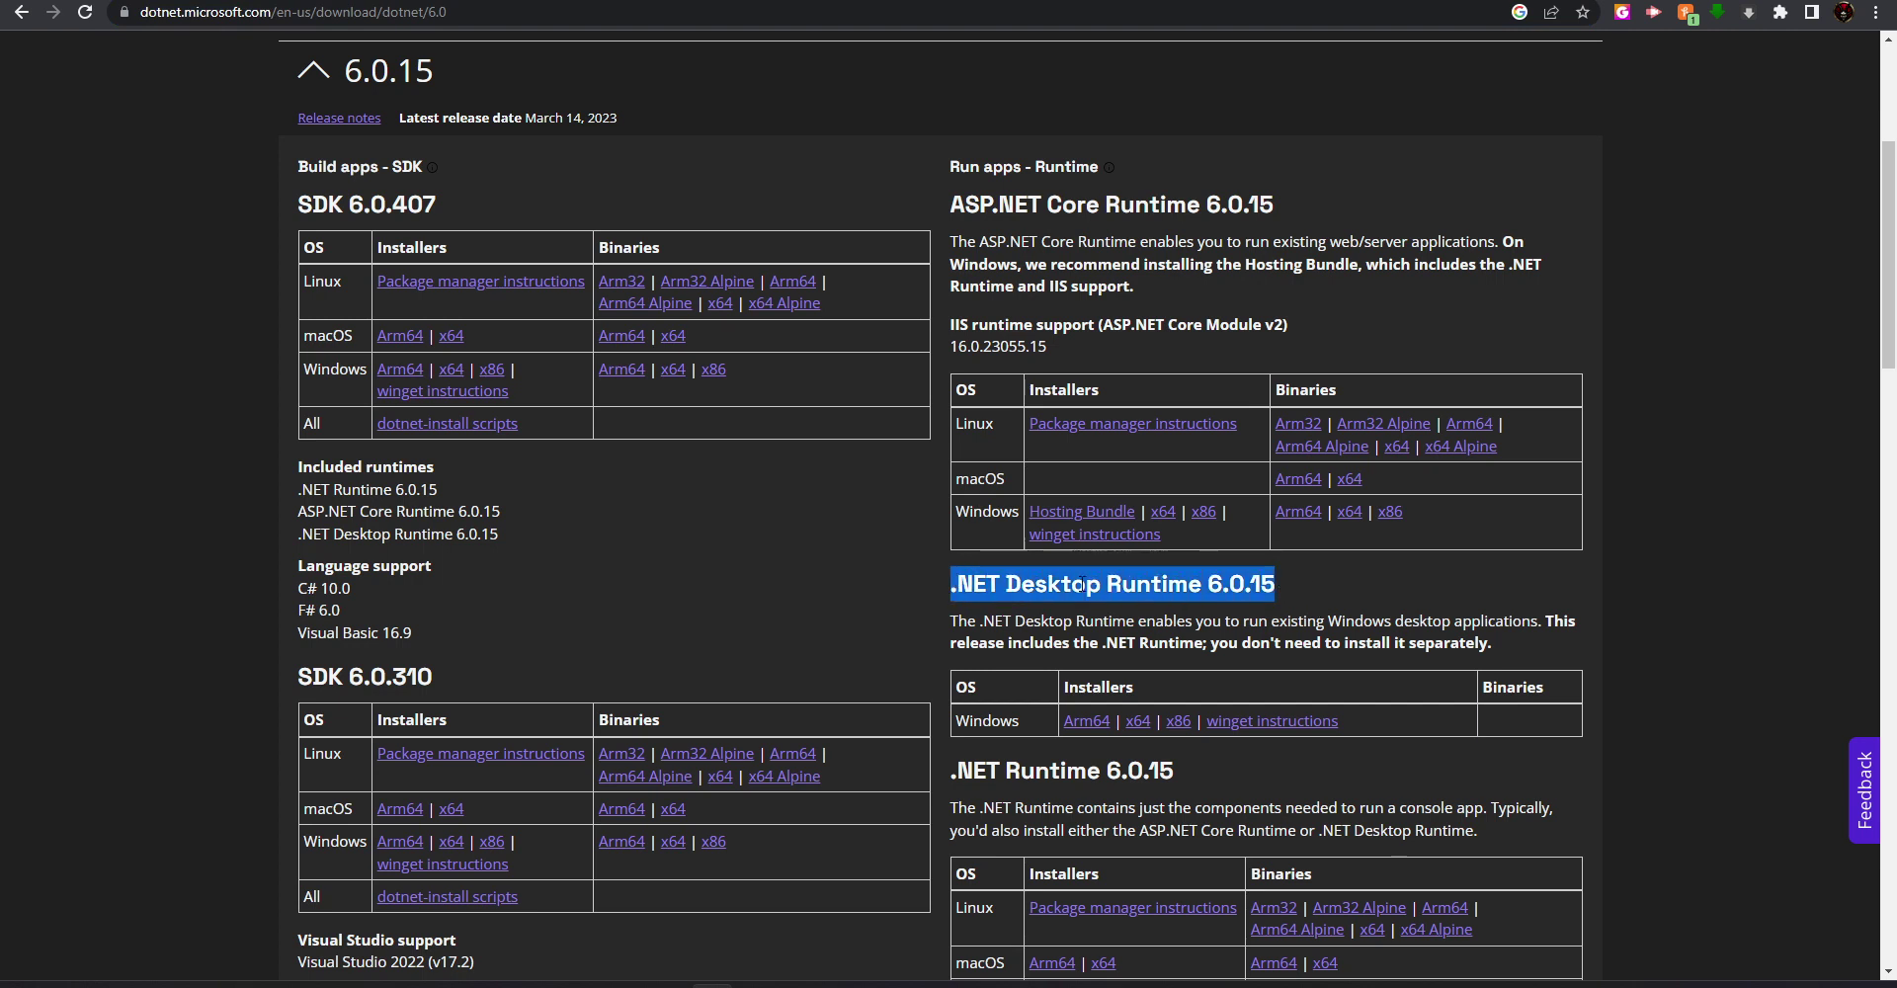
pyautogui.click(1174, 615)
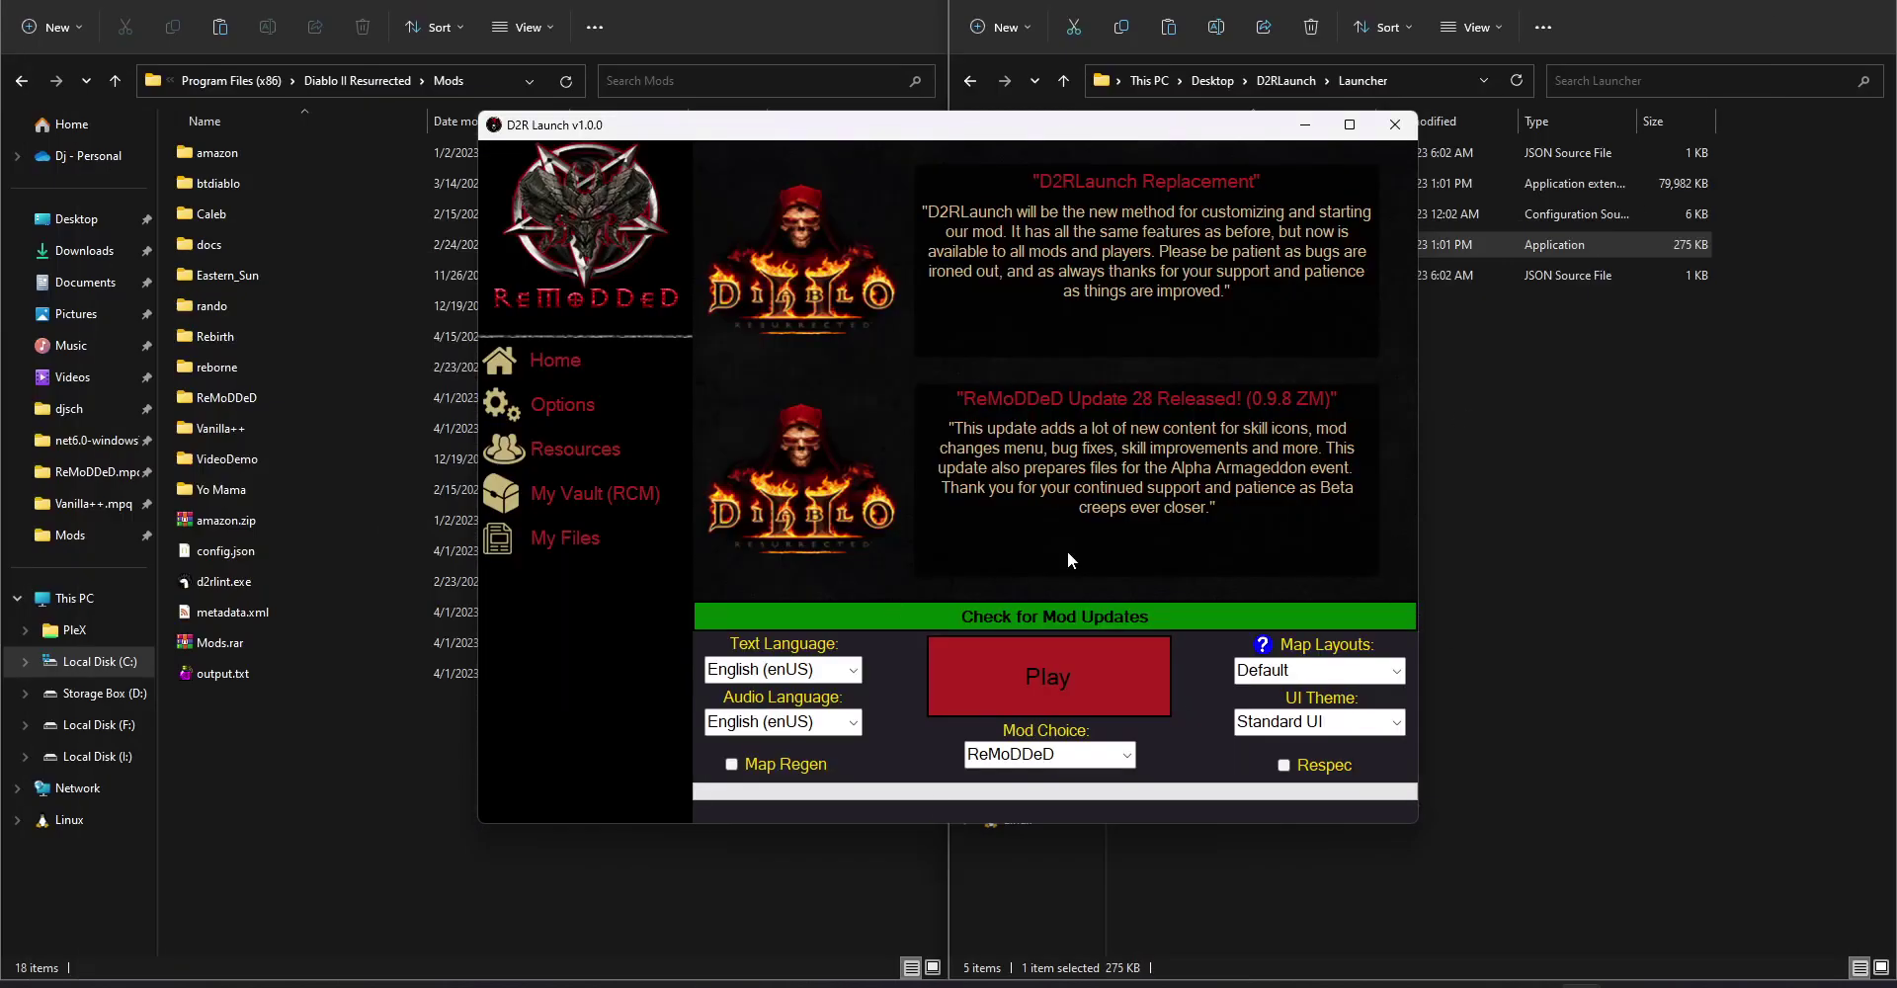
# Reposition the D2R Launch window and view the mods available under Mod Choice without changing the selection
pyautogui.moveTo(1050, 145); pyautogui.dragTo(1108, 180)
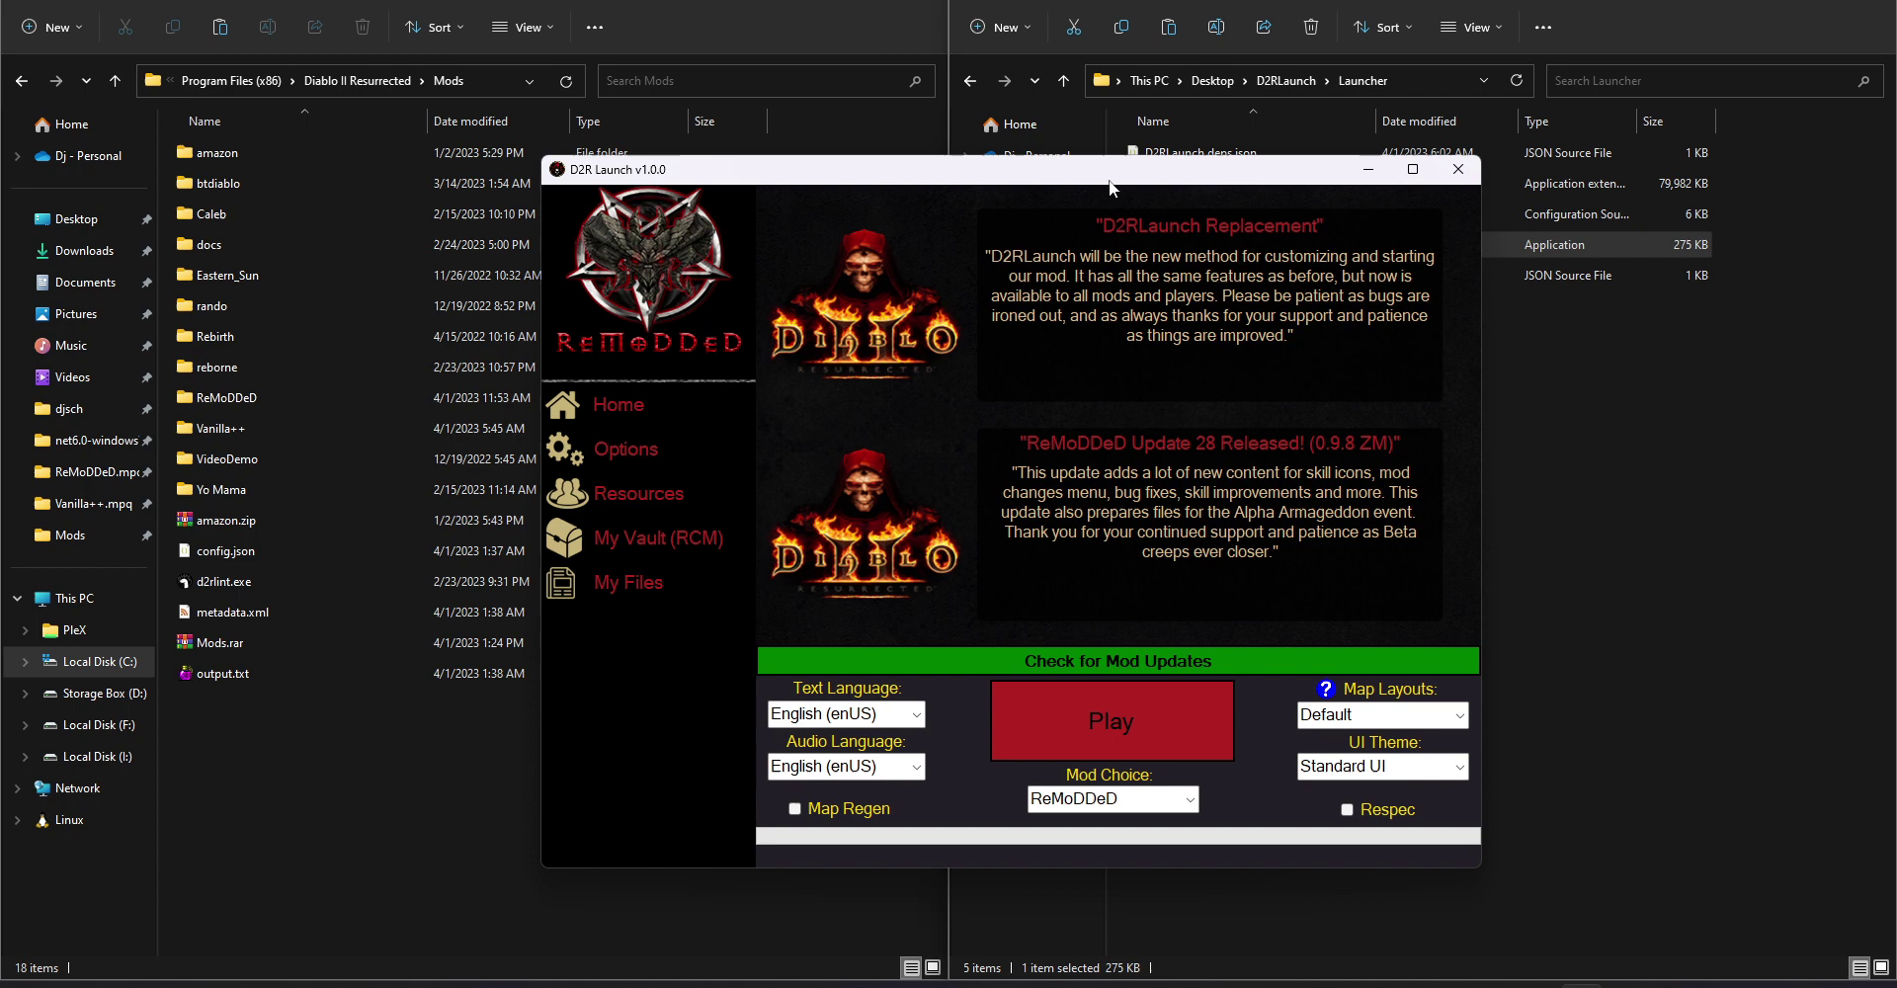
pyautogui.click(649, 5)
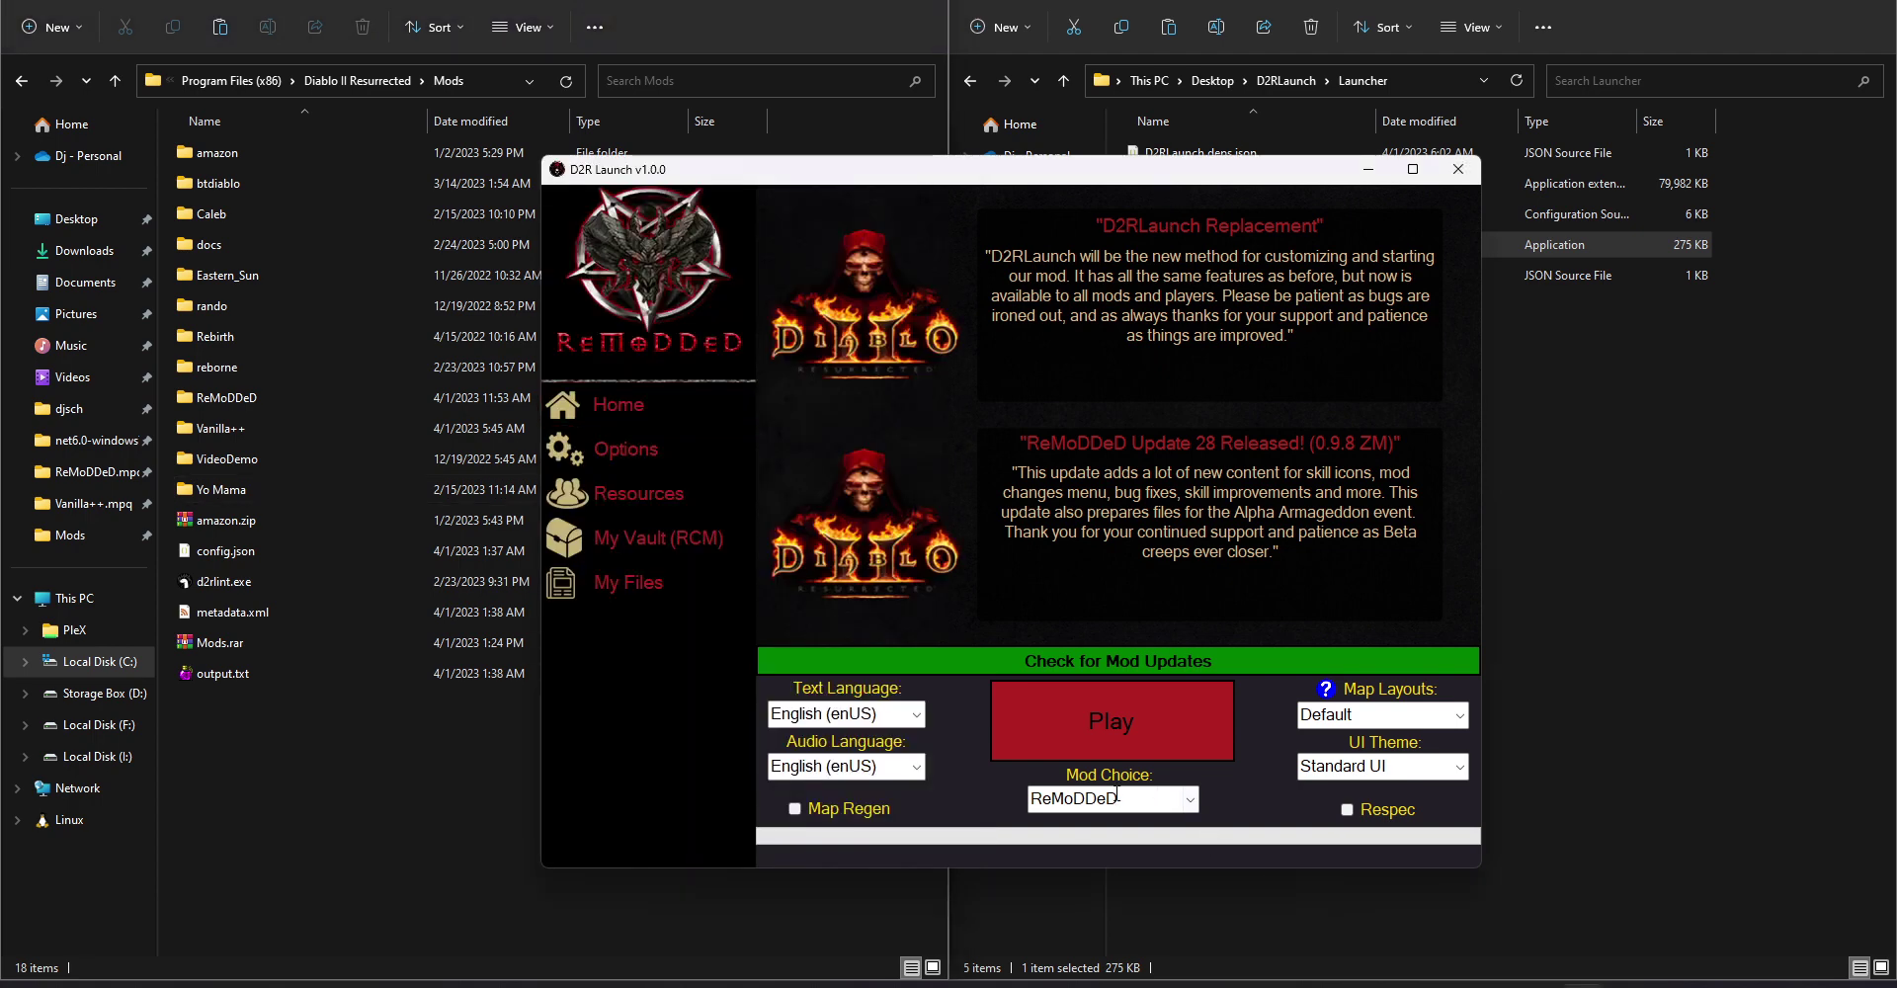
pyautogui.click(1192, 800)
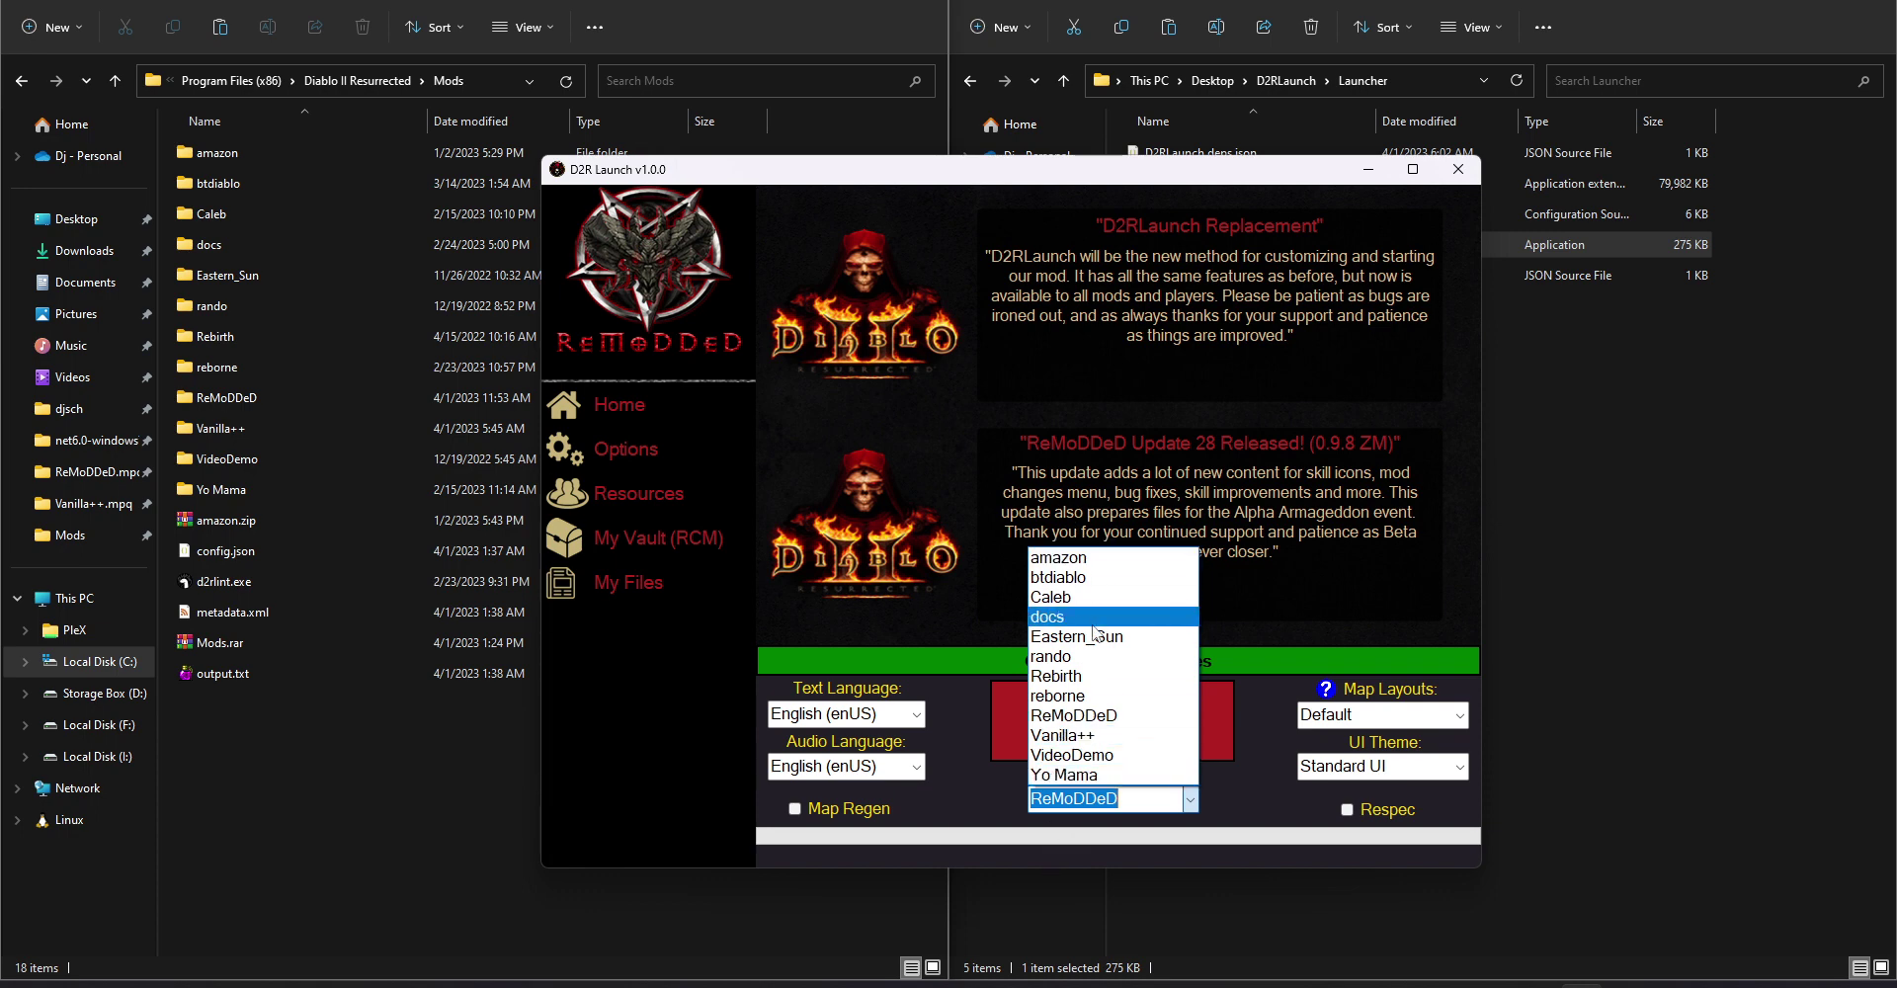
pyautogui.click(1247, 801)
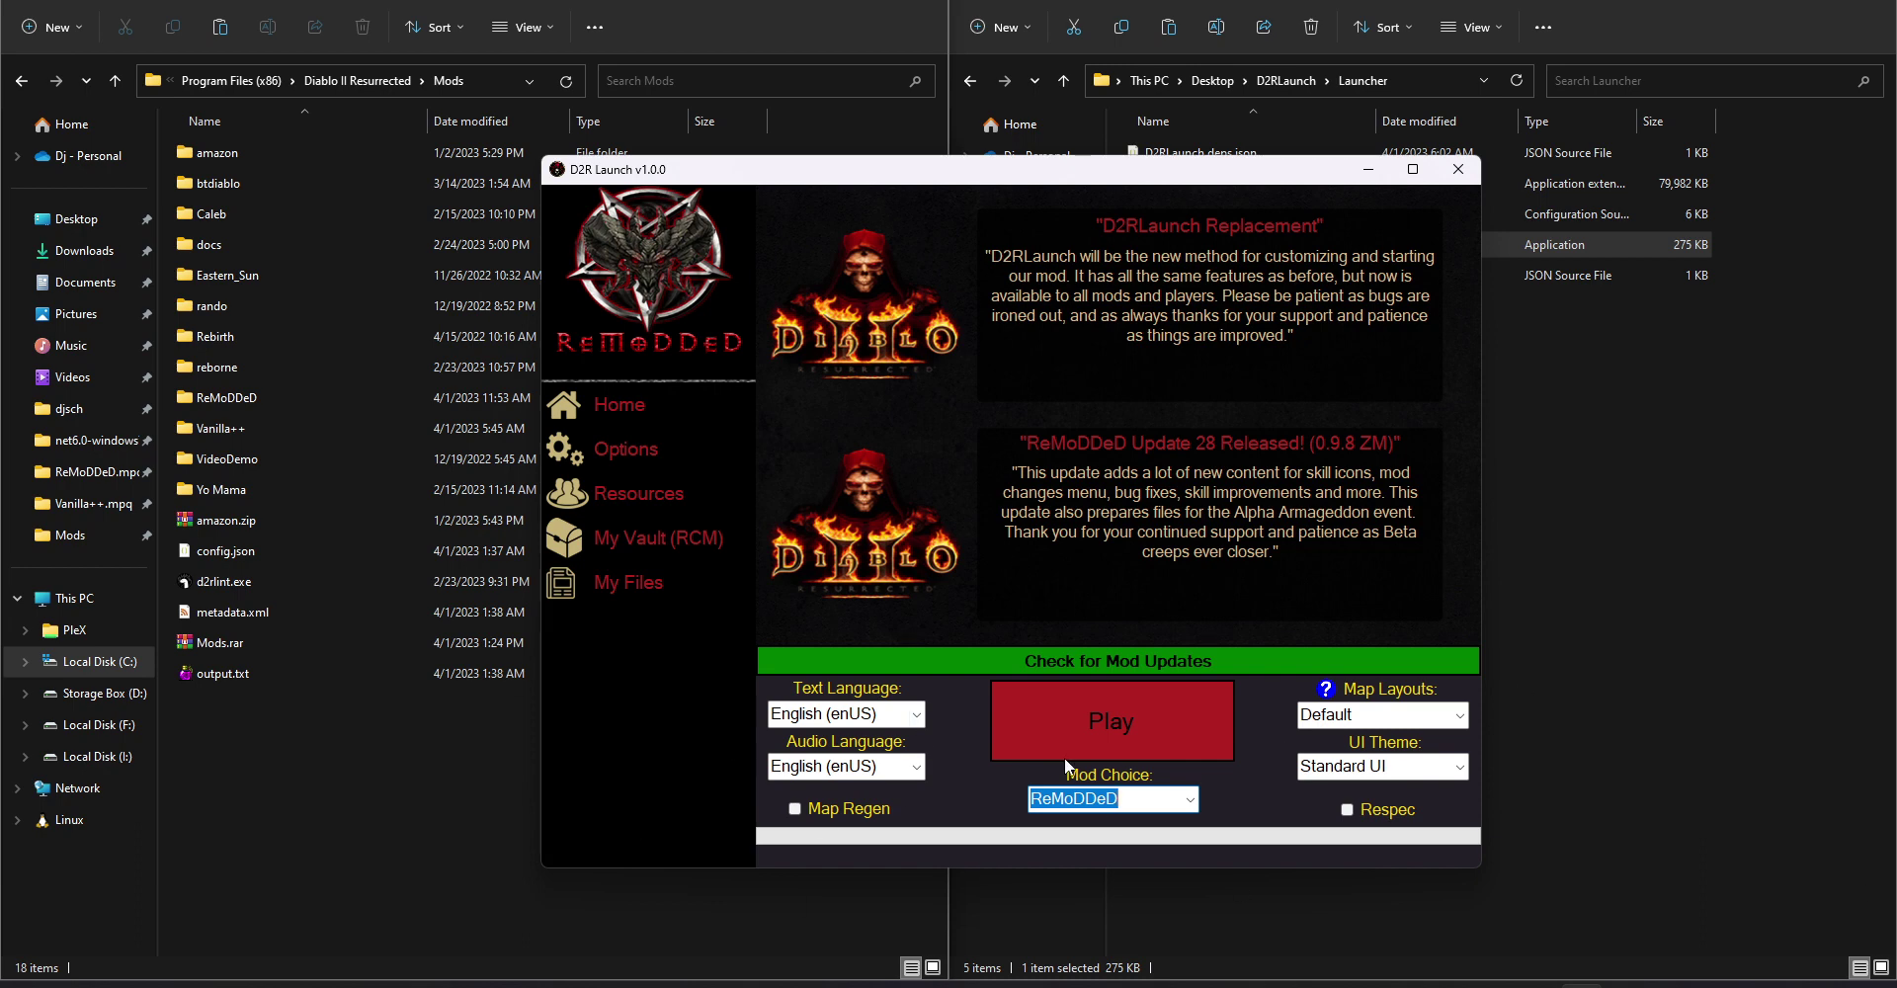
# Try out the Map Regen and Respec launch options, leaving both disabled
pyautogui.click(840, 809)
pyautogui.click(1374, 812)
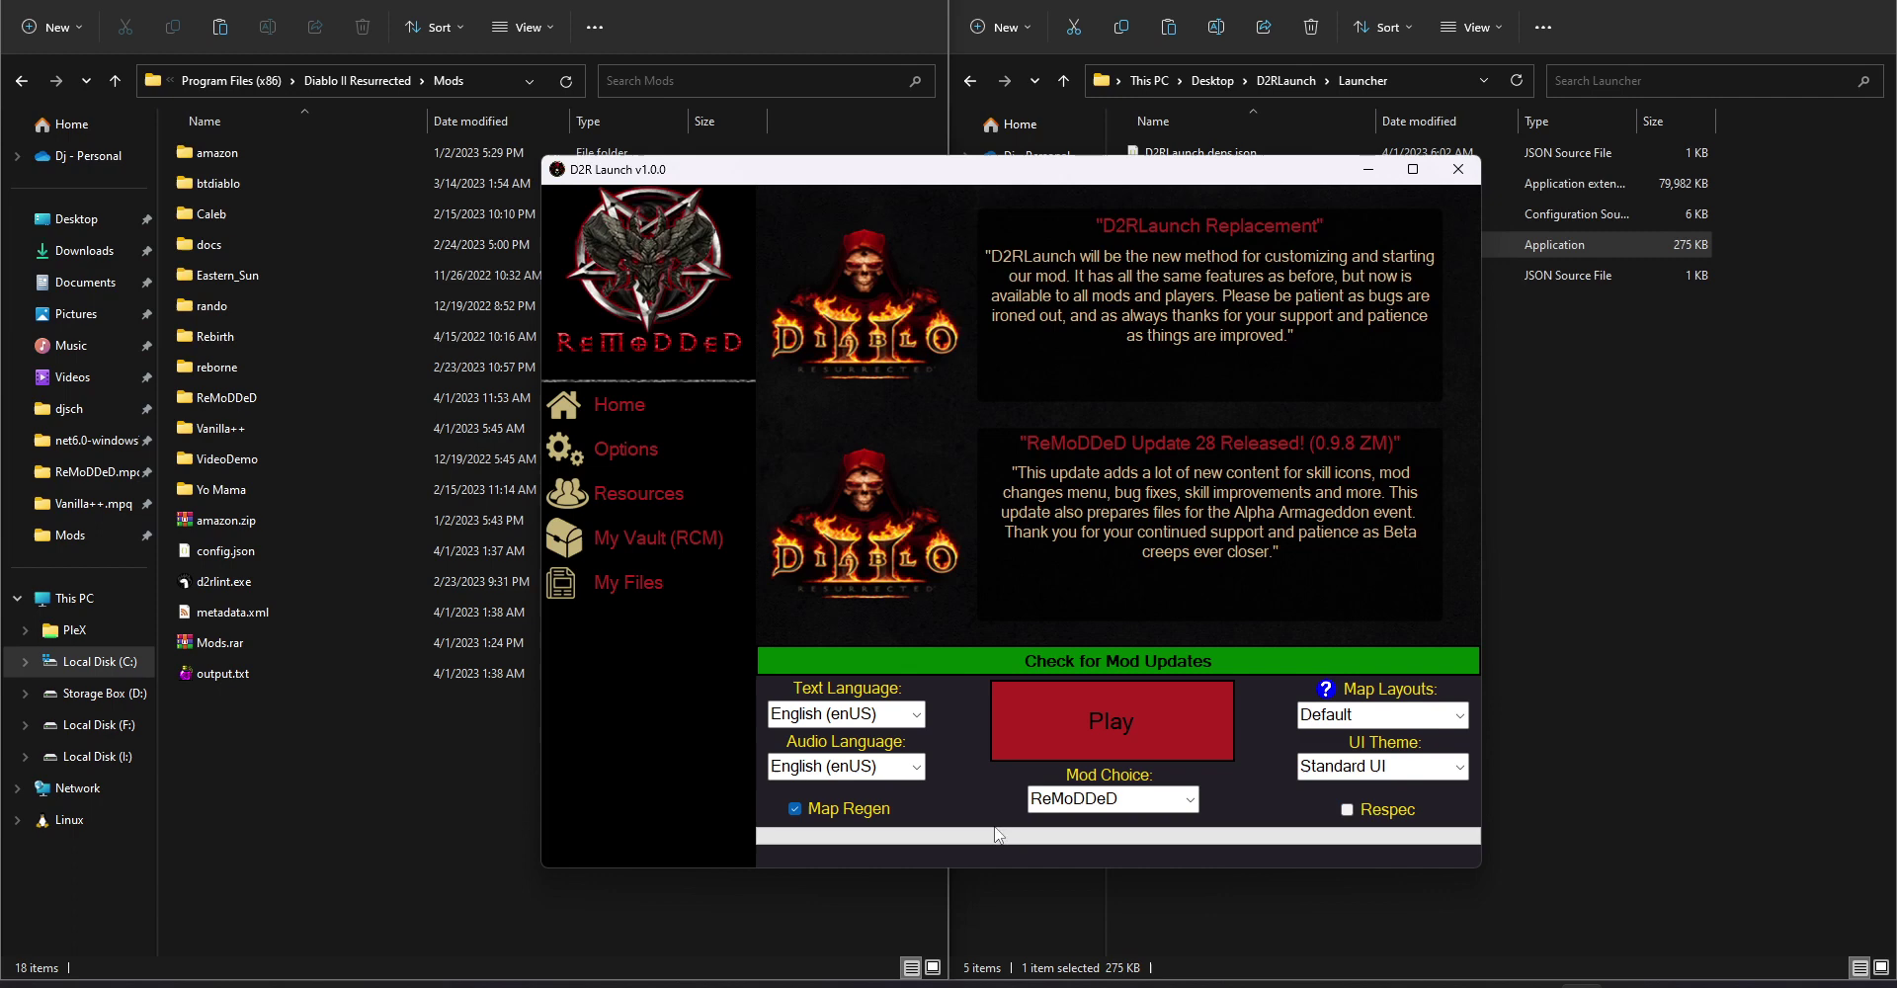
pyautogui.click(850, 810)
# View the available Map Layouts and UI Theme choices, keeping Default and Standard UI
pyautogui.click(1460, 716)
pyautogui.click(1274, 724)
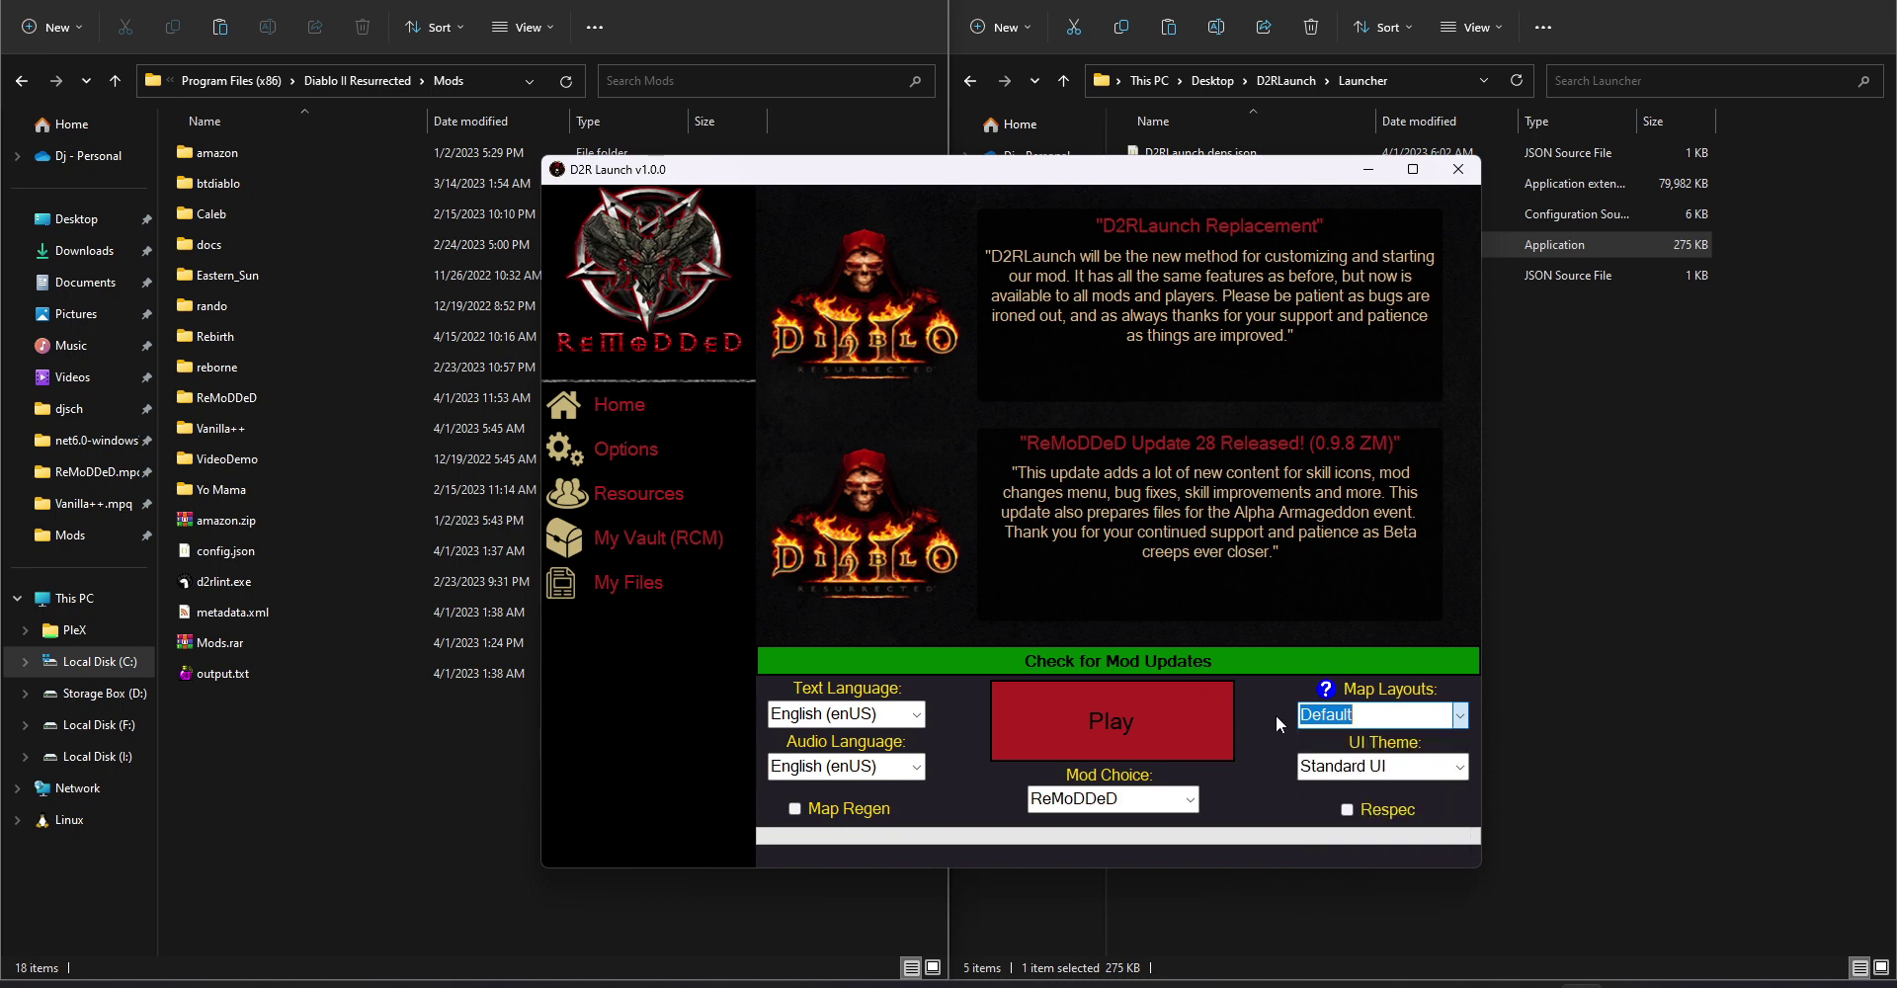
pyautogui.click(1459, 768)
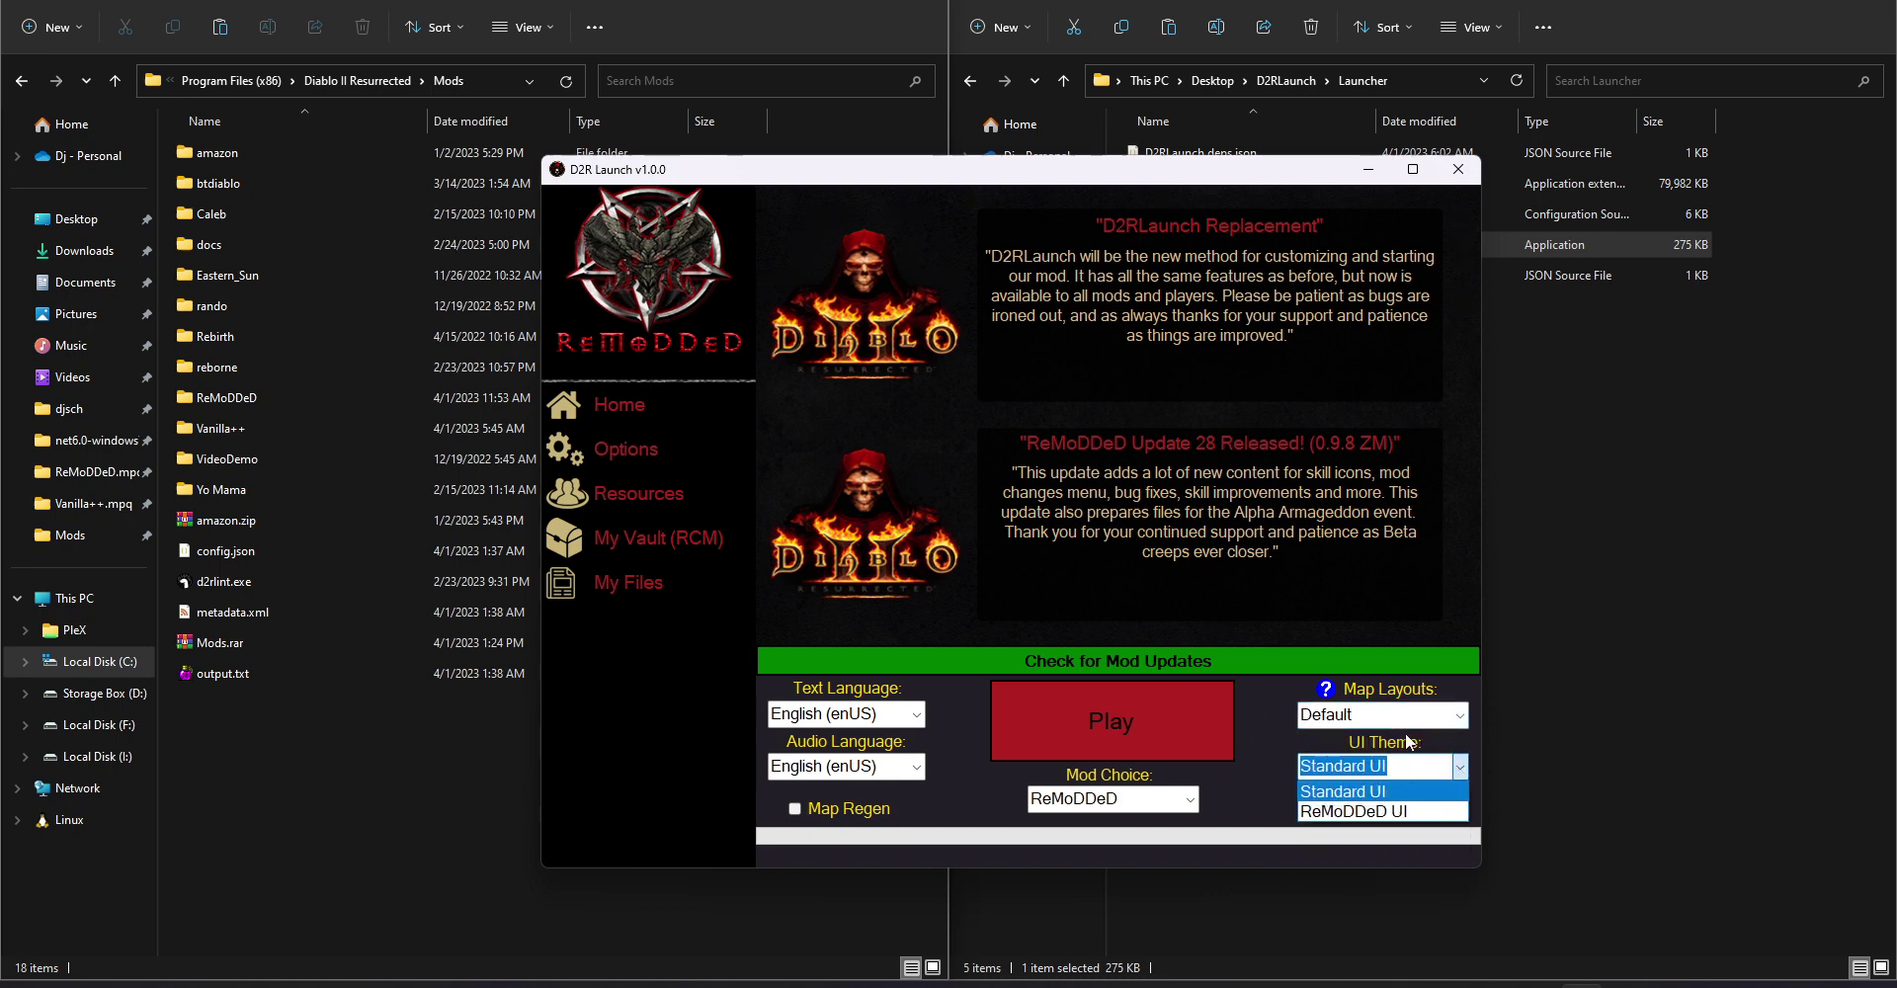
pyautogui.click(1265, 732)
# Review the font, backup, display and HUD settings under Additional Options and return to the Home page
pyautogui.click(670, 450)
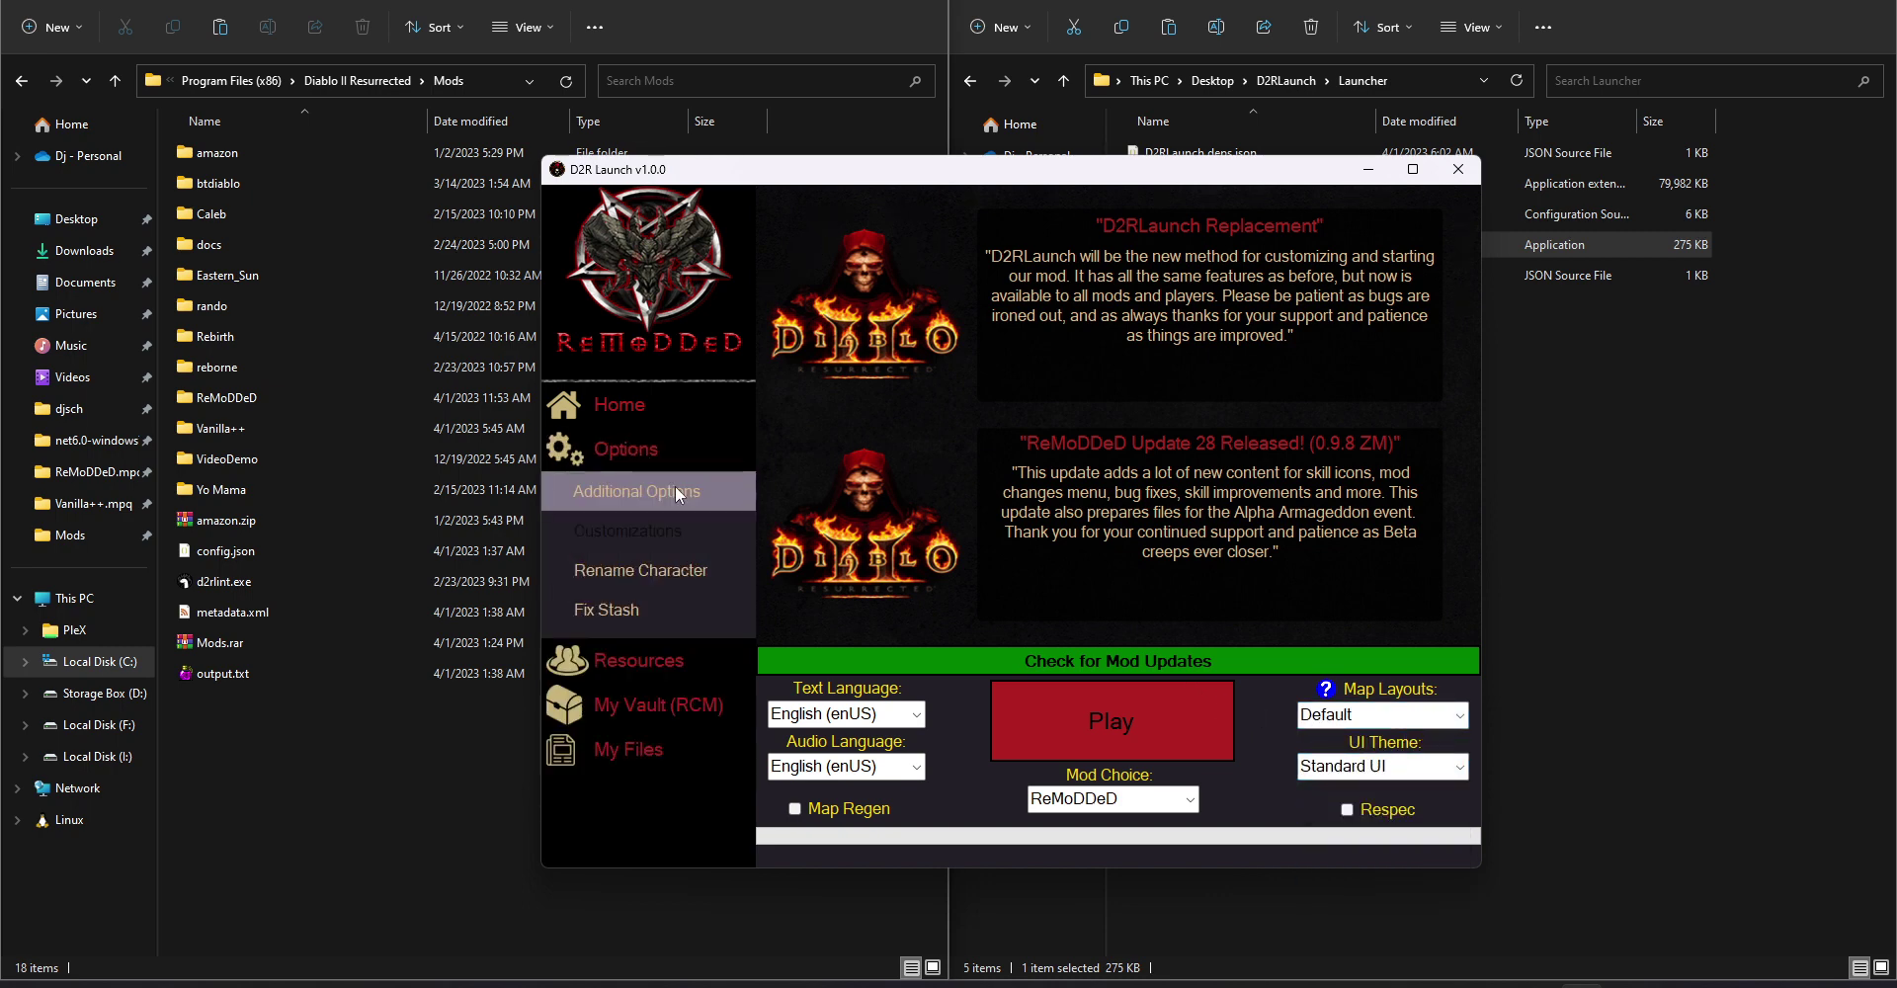
pyautogui.click(676, 494)
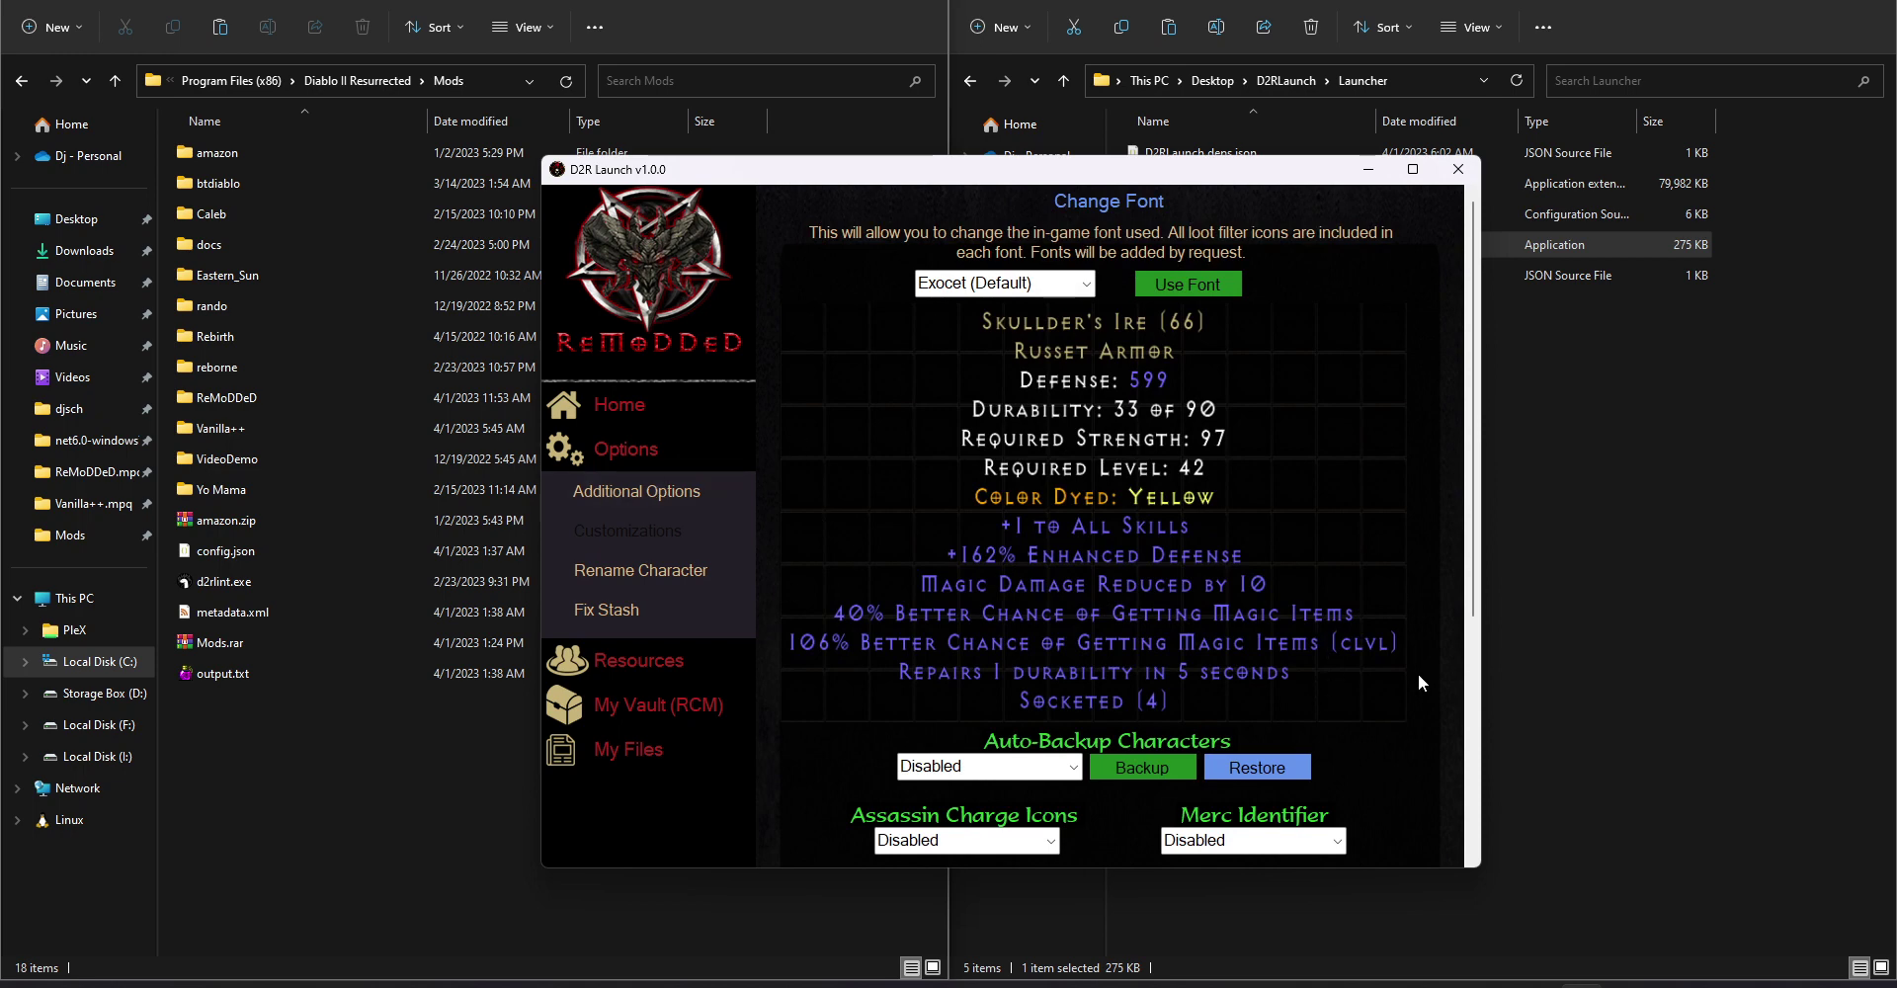
pyautogui.scroll(-2, 1419, 673)
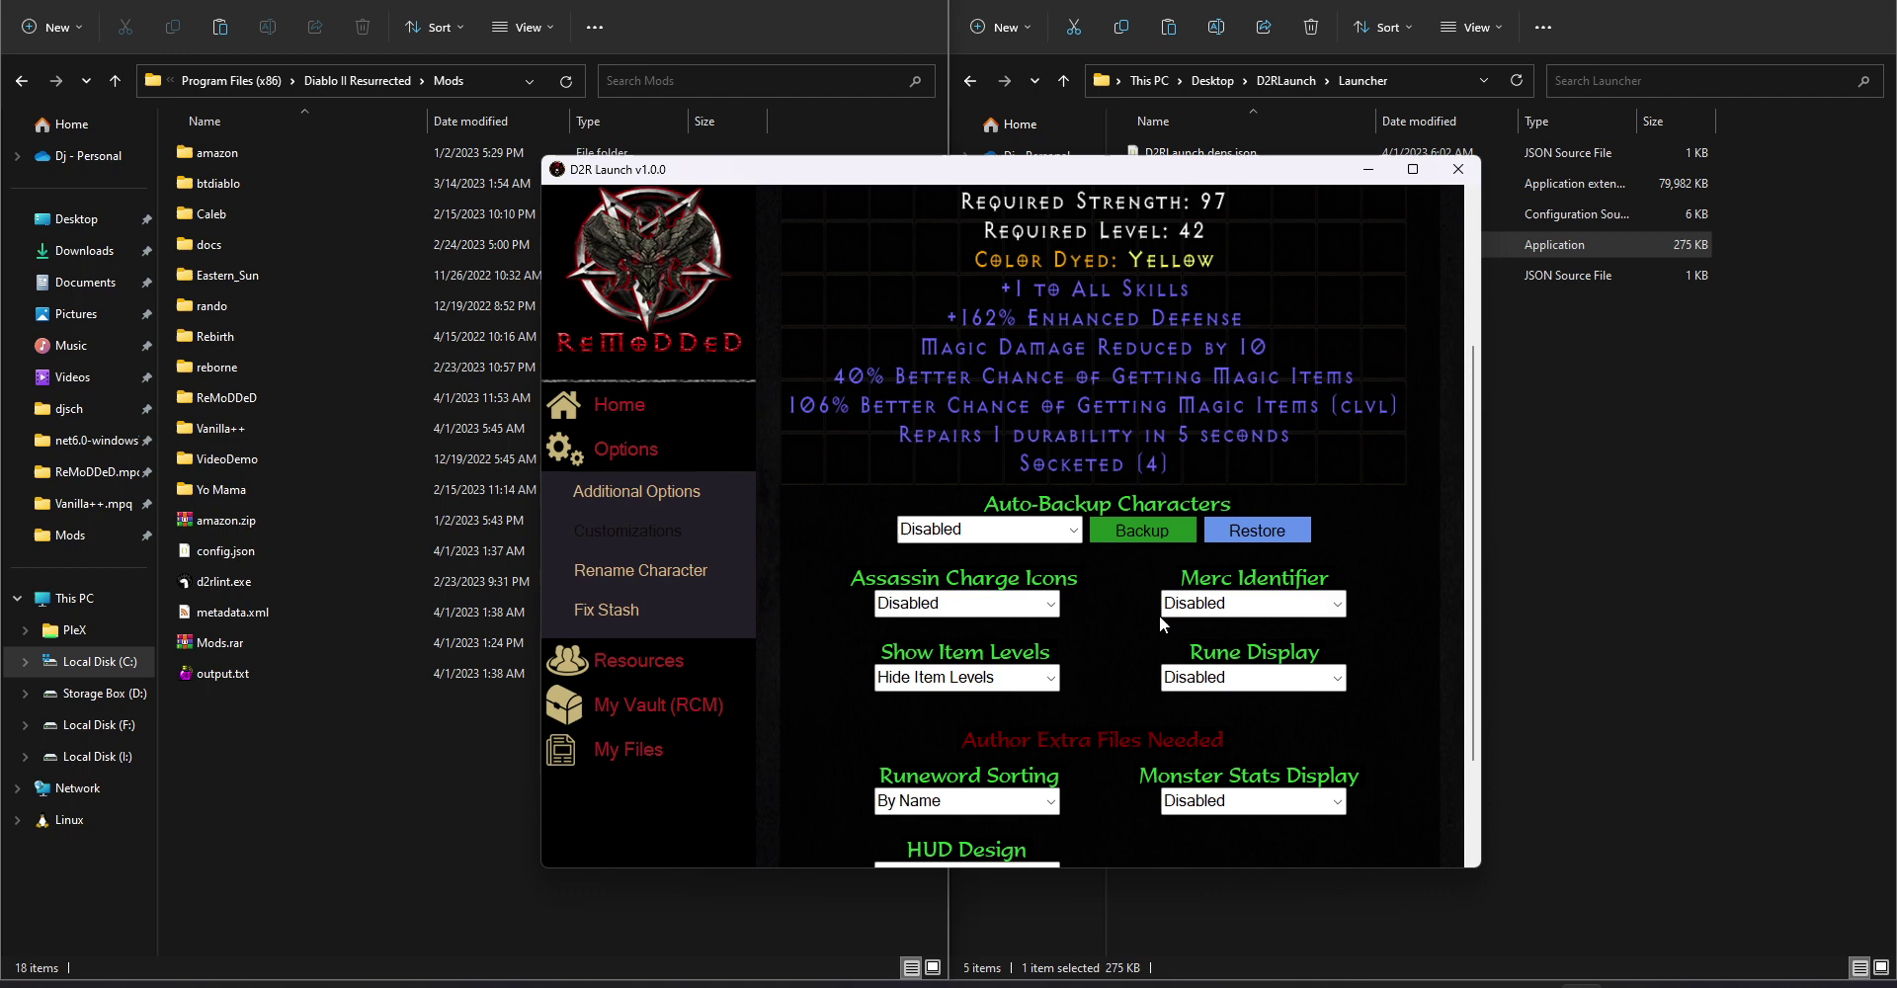
pyautogui.scroll(-2, 1159, 614)
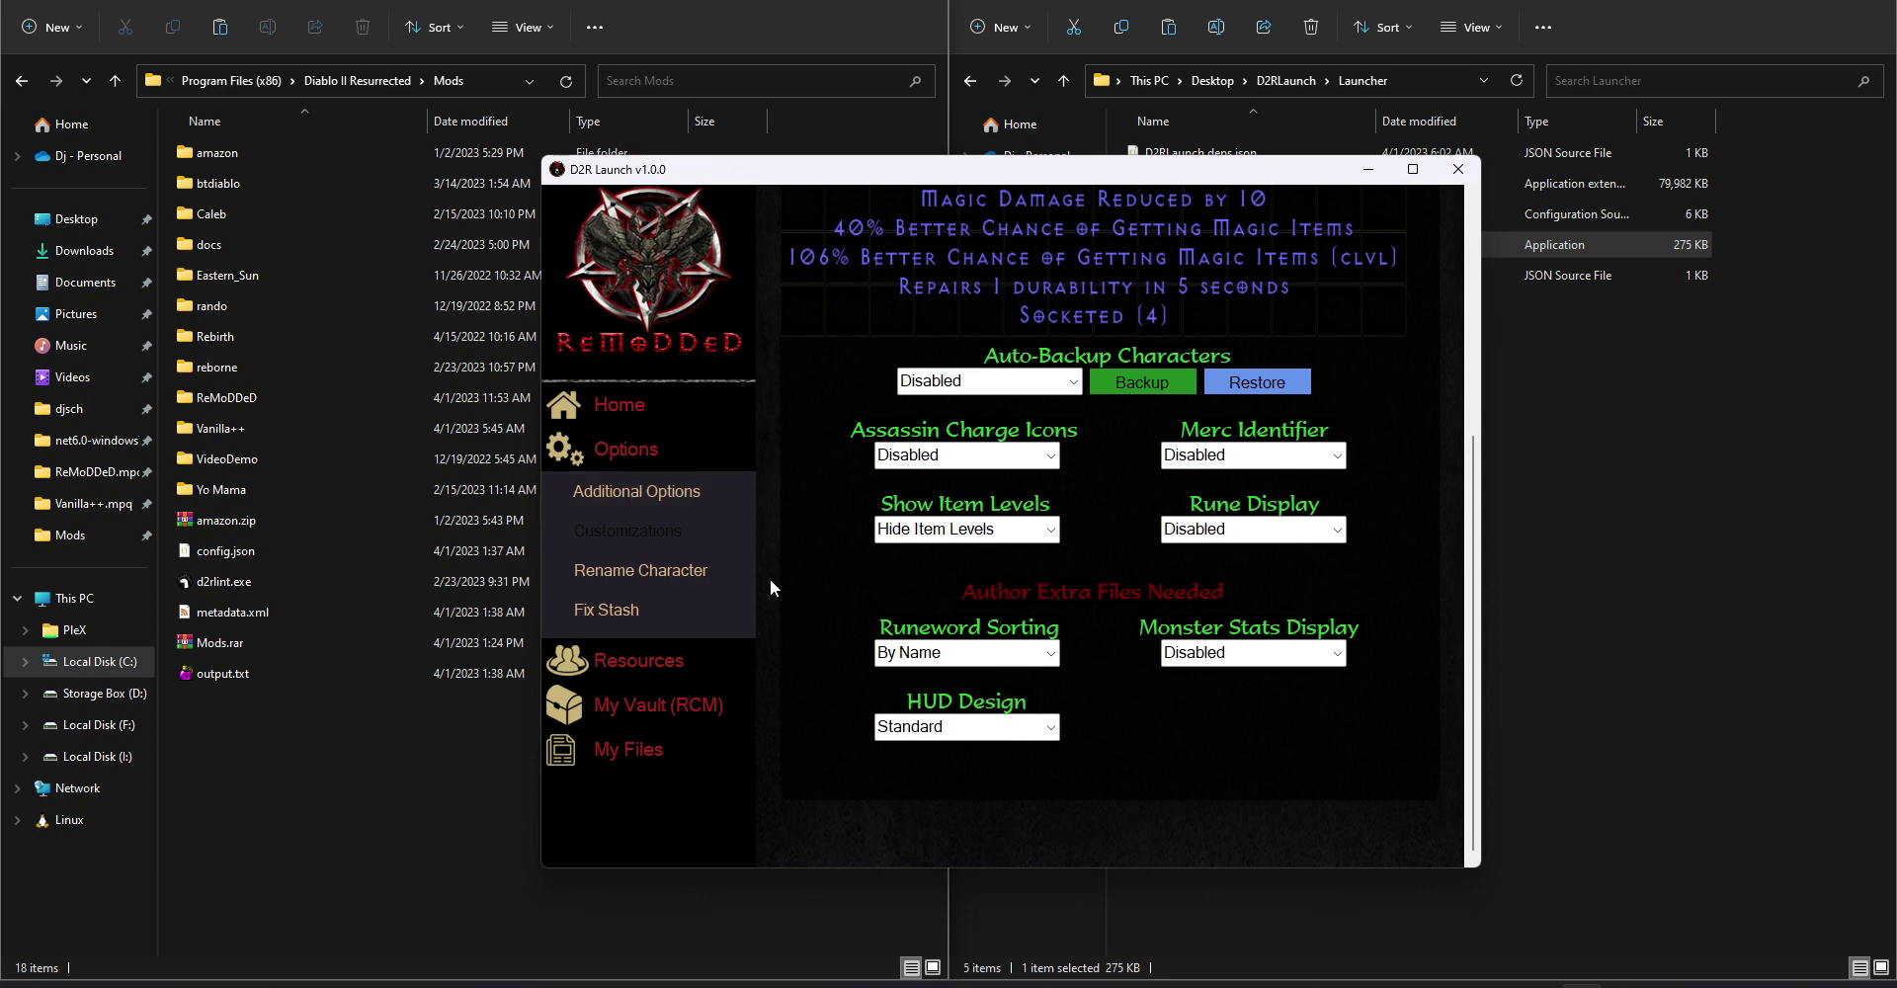
pyautogui.scroll(3, 1066, 647)
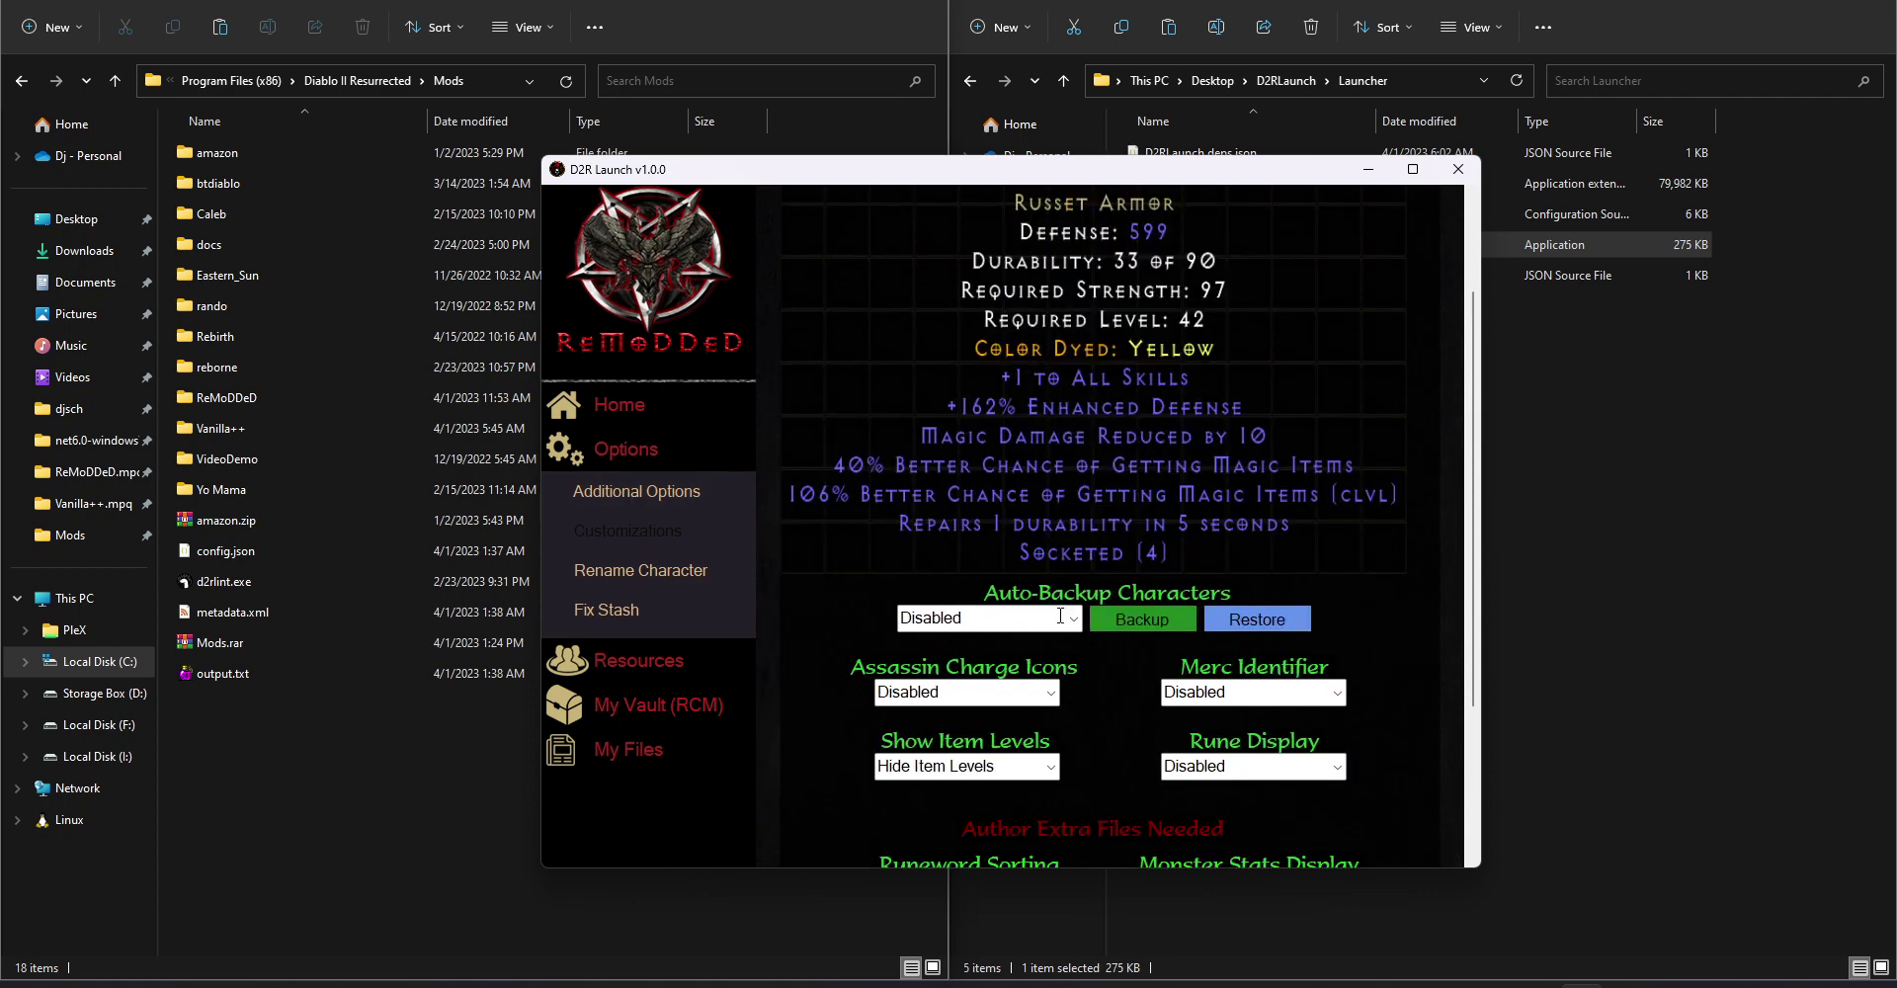
pyautogui.click(647, 413)
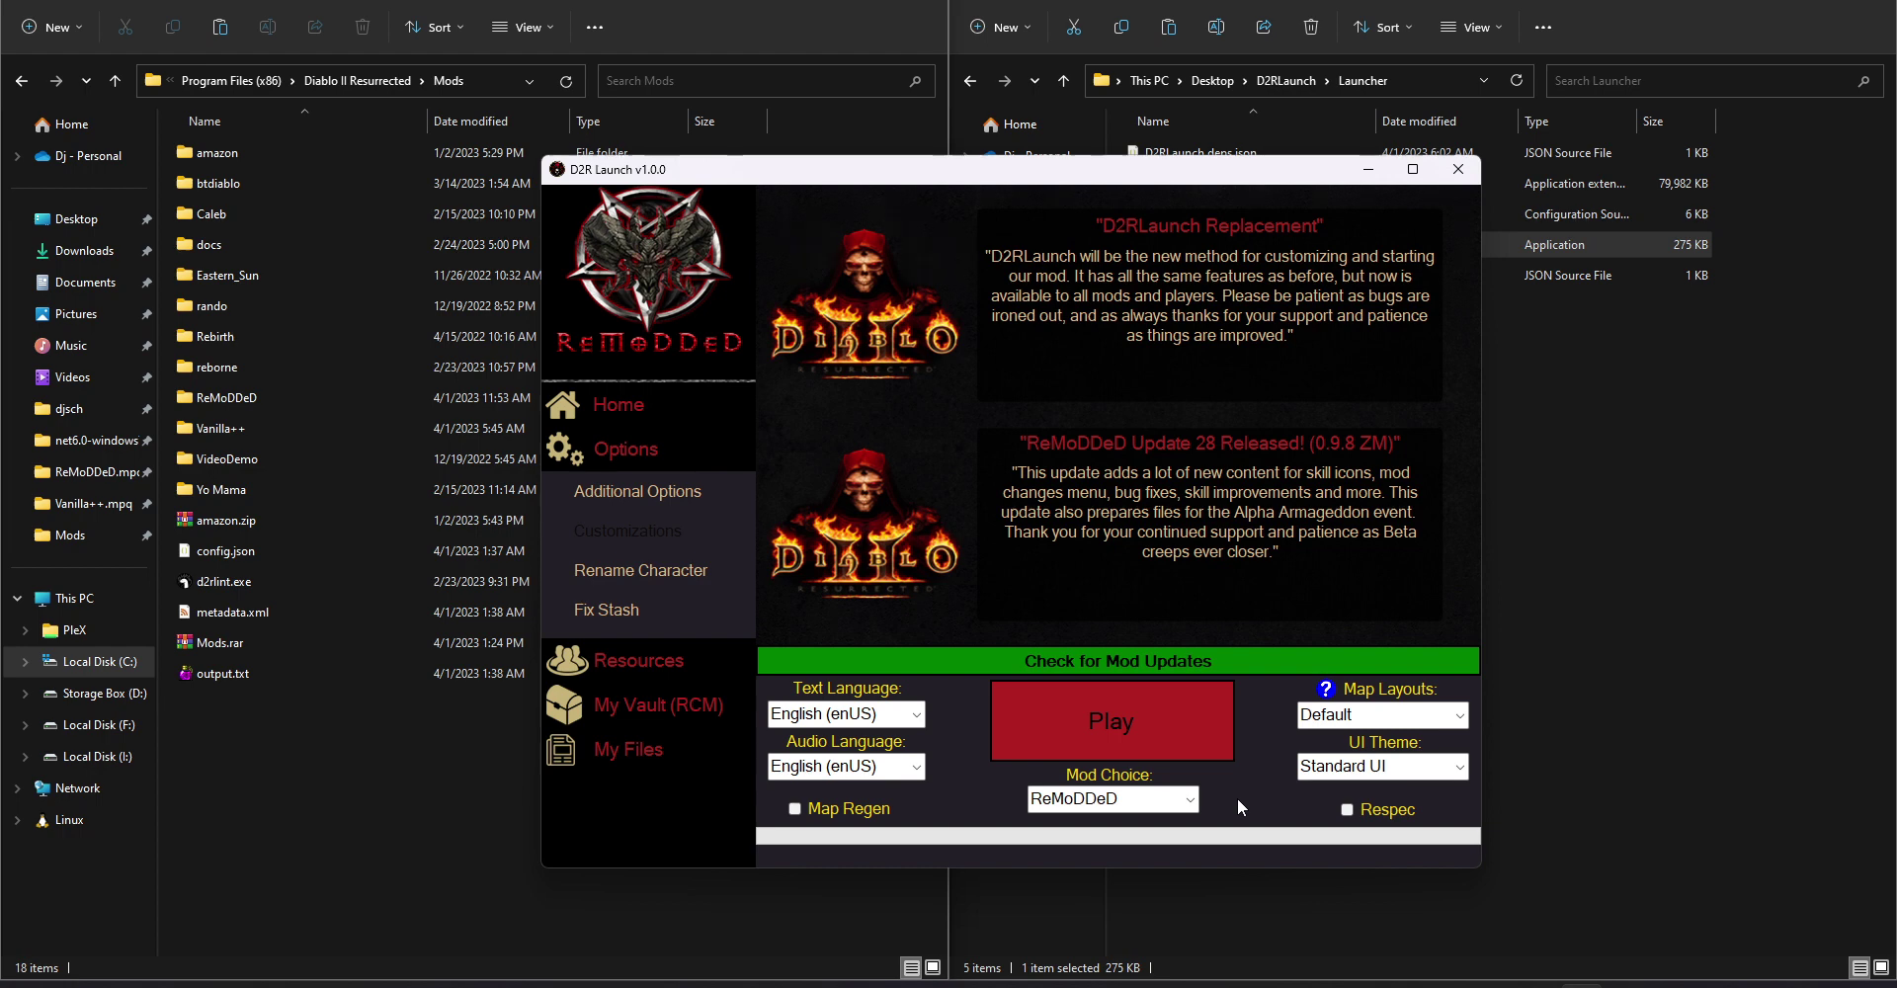
# Change the mod choice to Vanilla++
pyautogui.doubleClick(1129, 803)
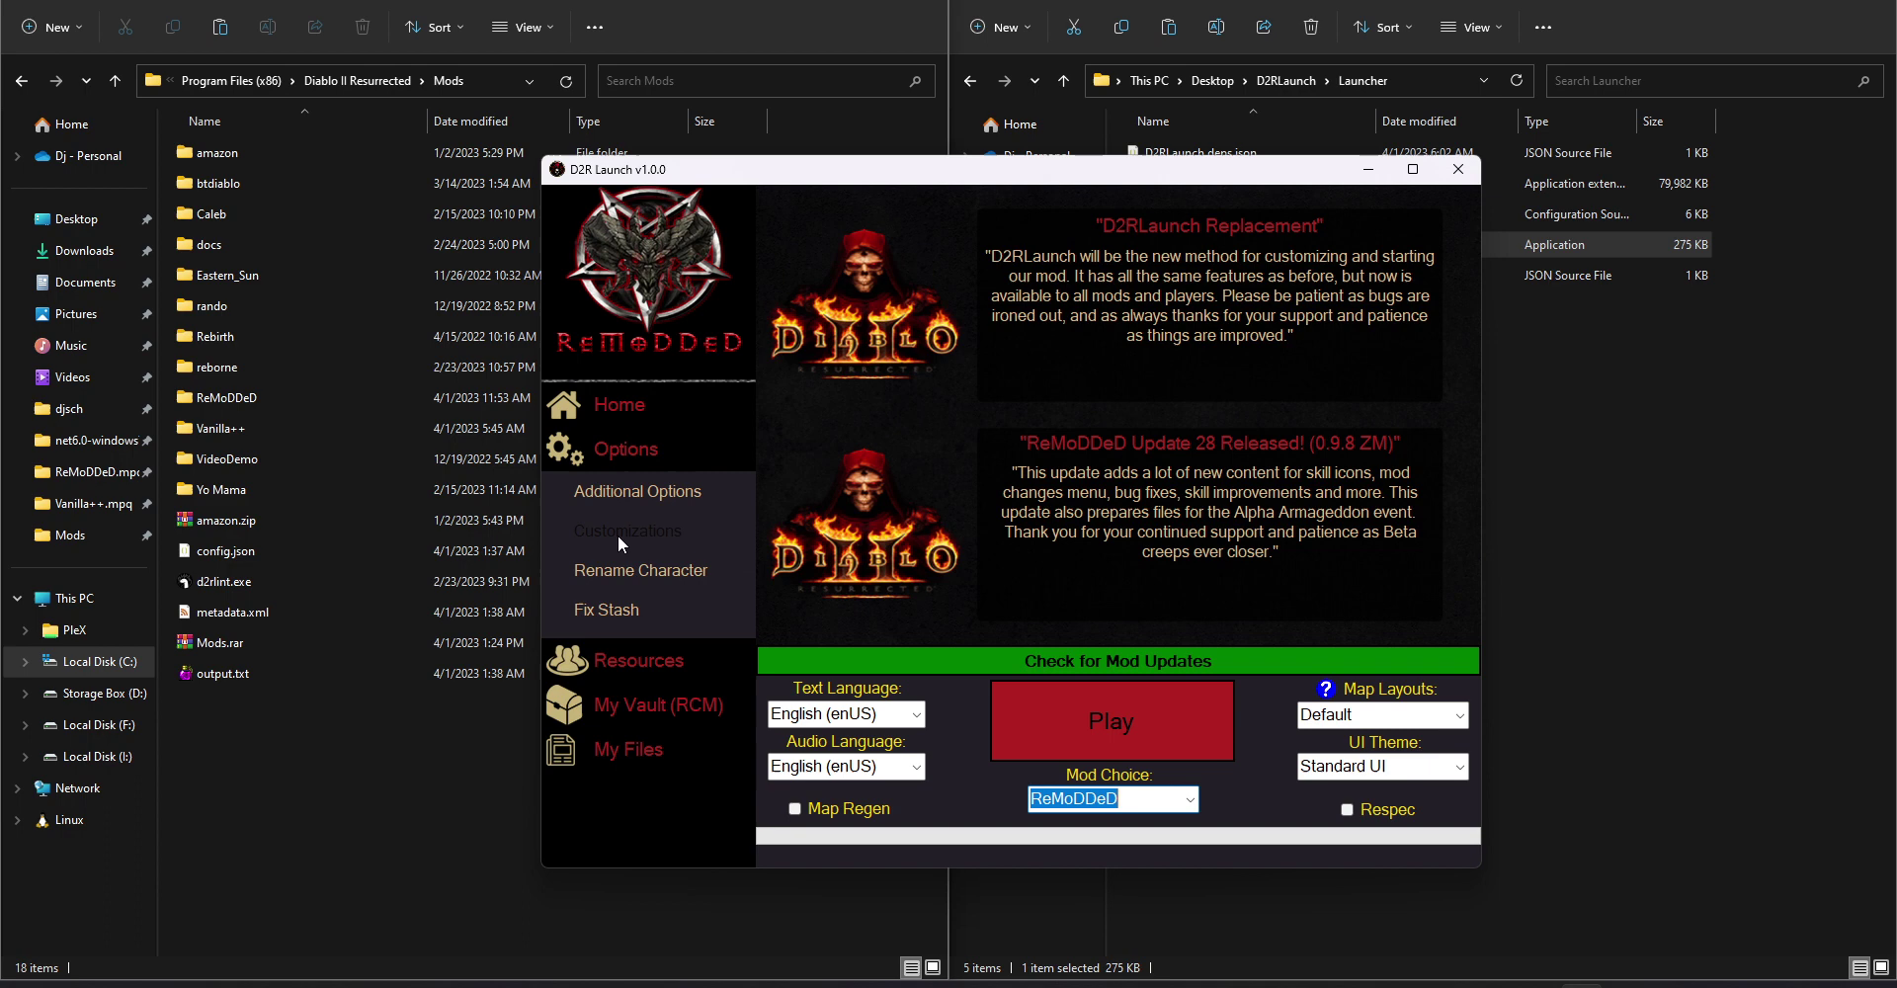
pyautogui.click(1174, 799)
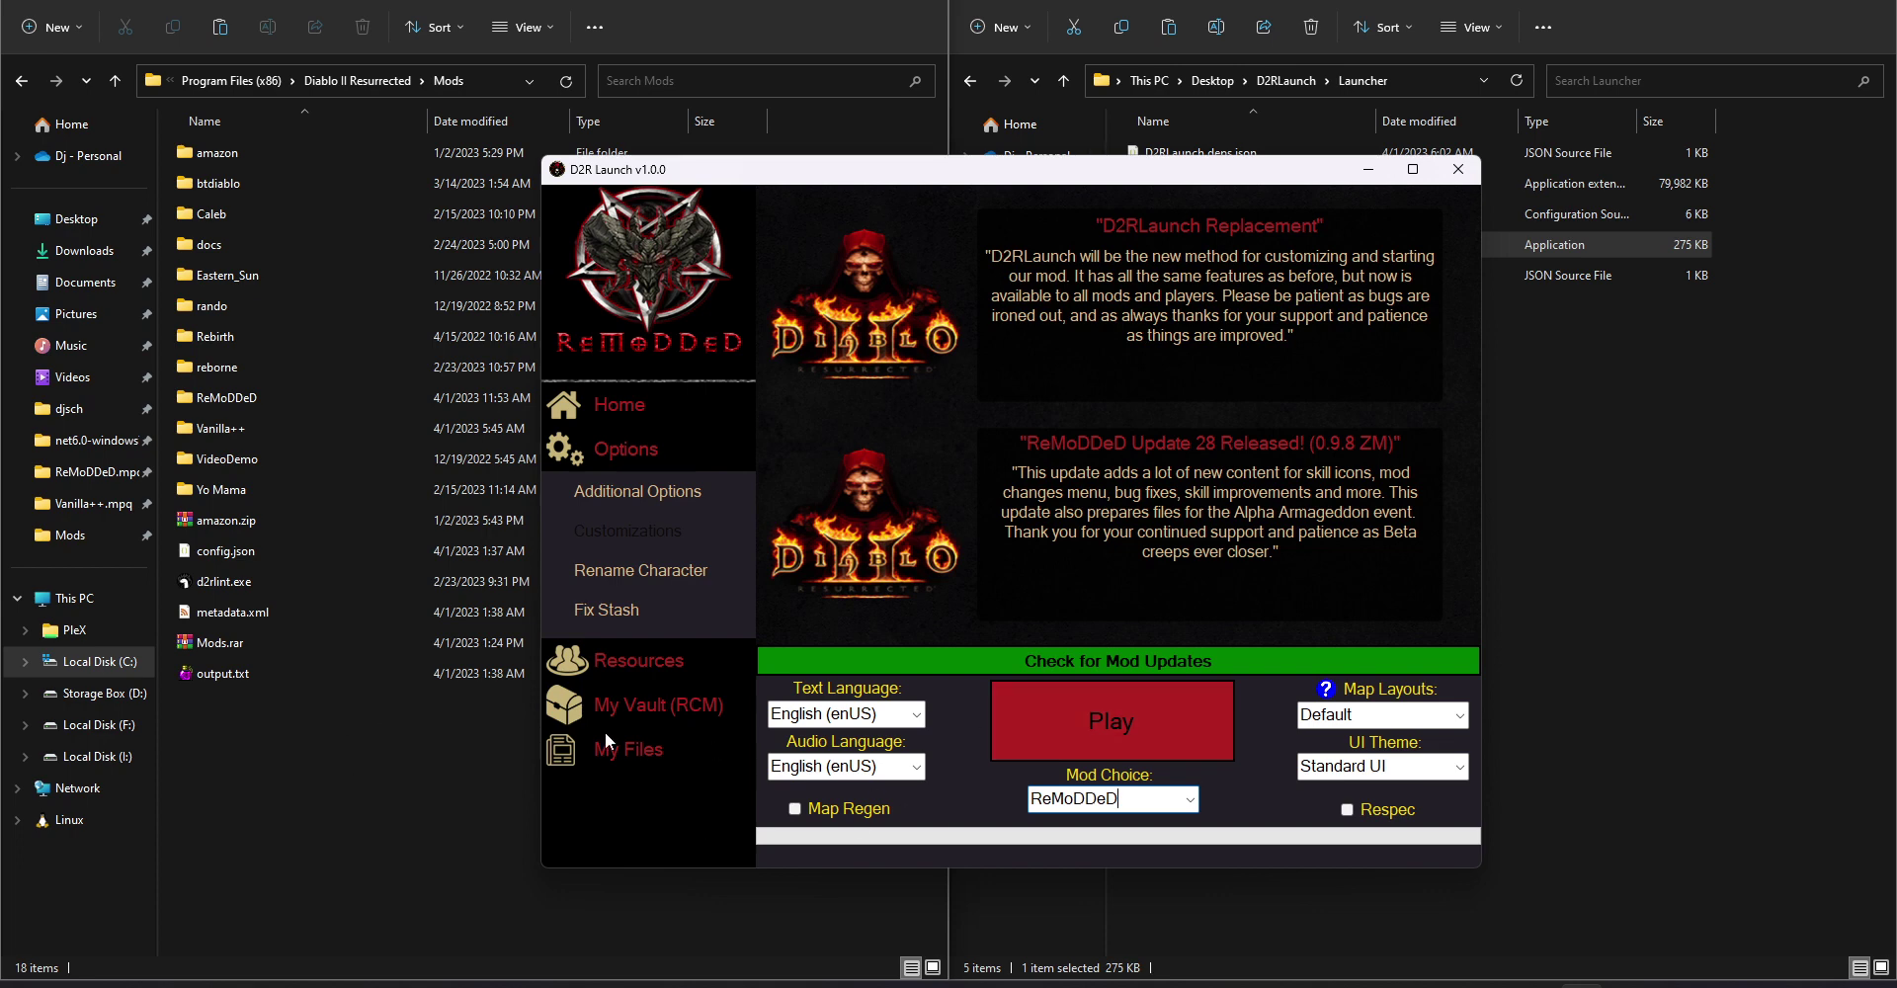
pyautogui.click(1190, 800)
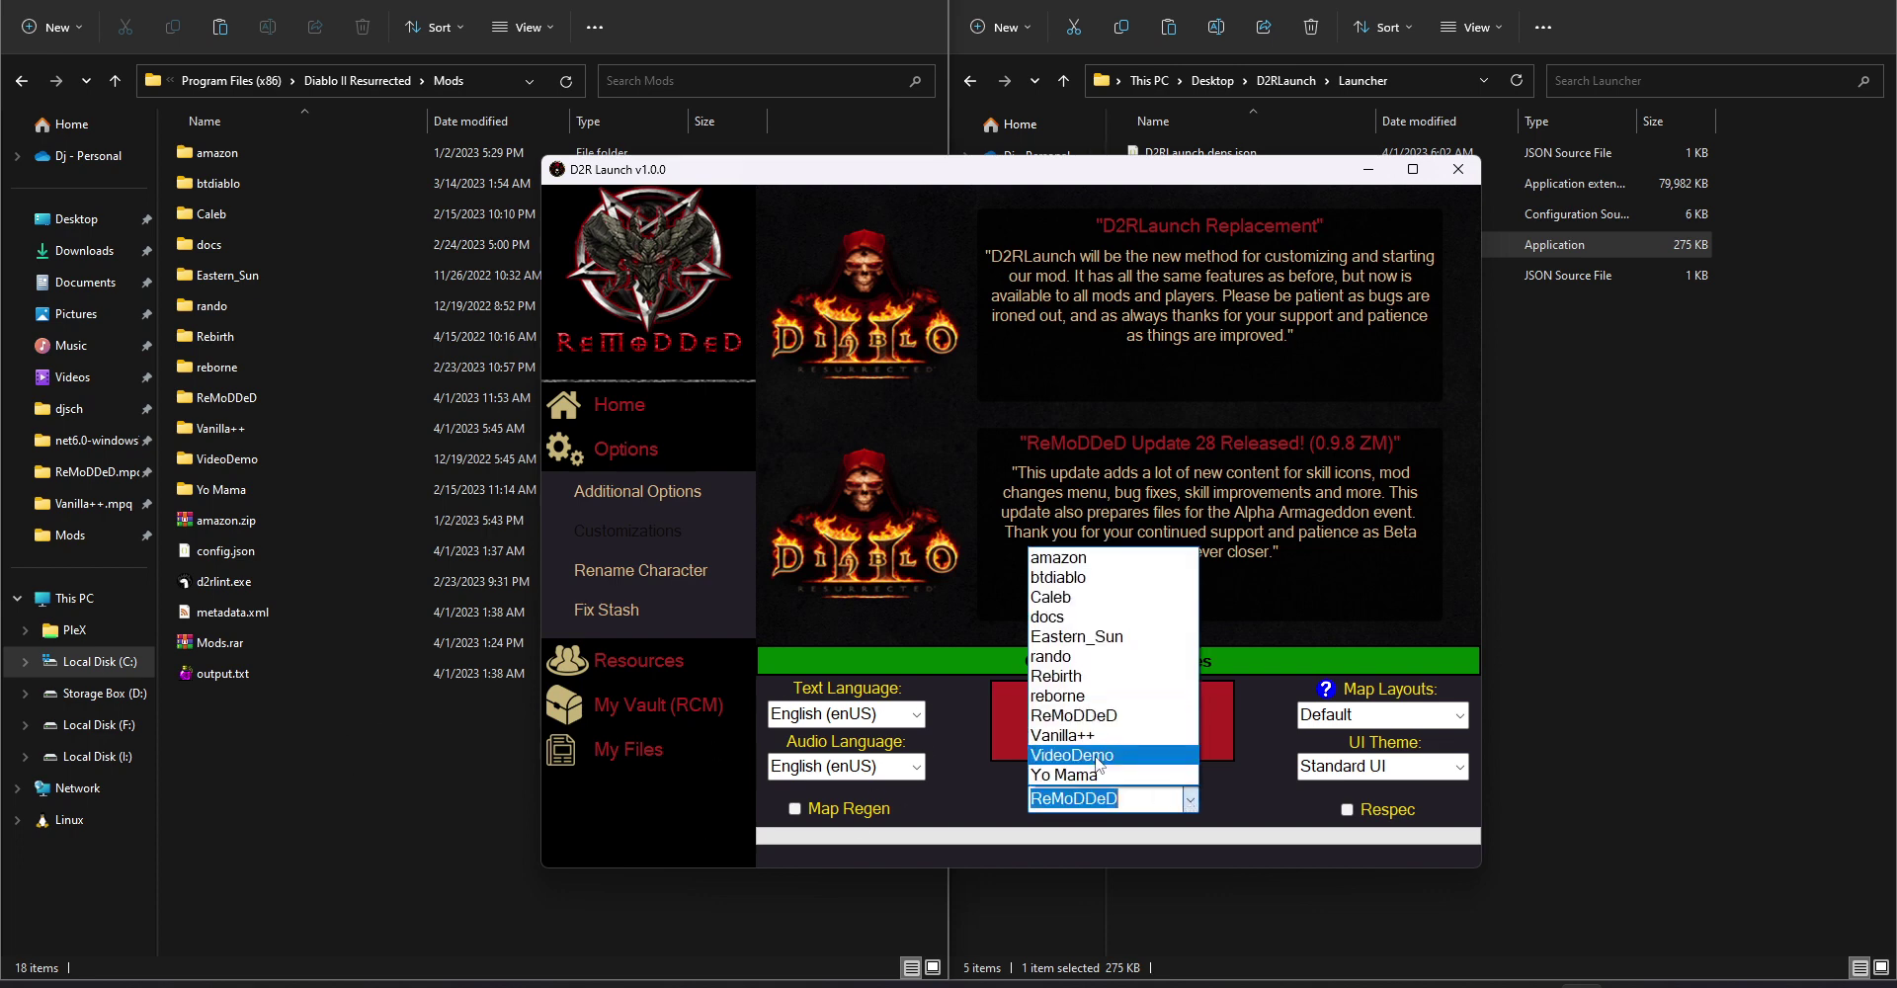
pyautogui.click(1068, 736)
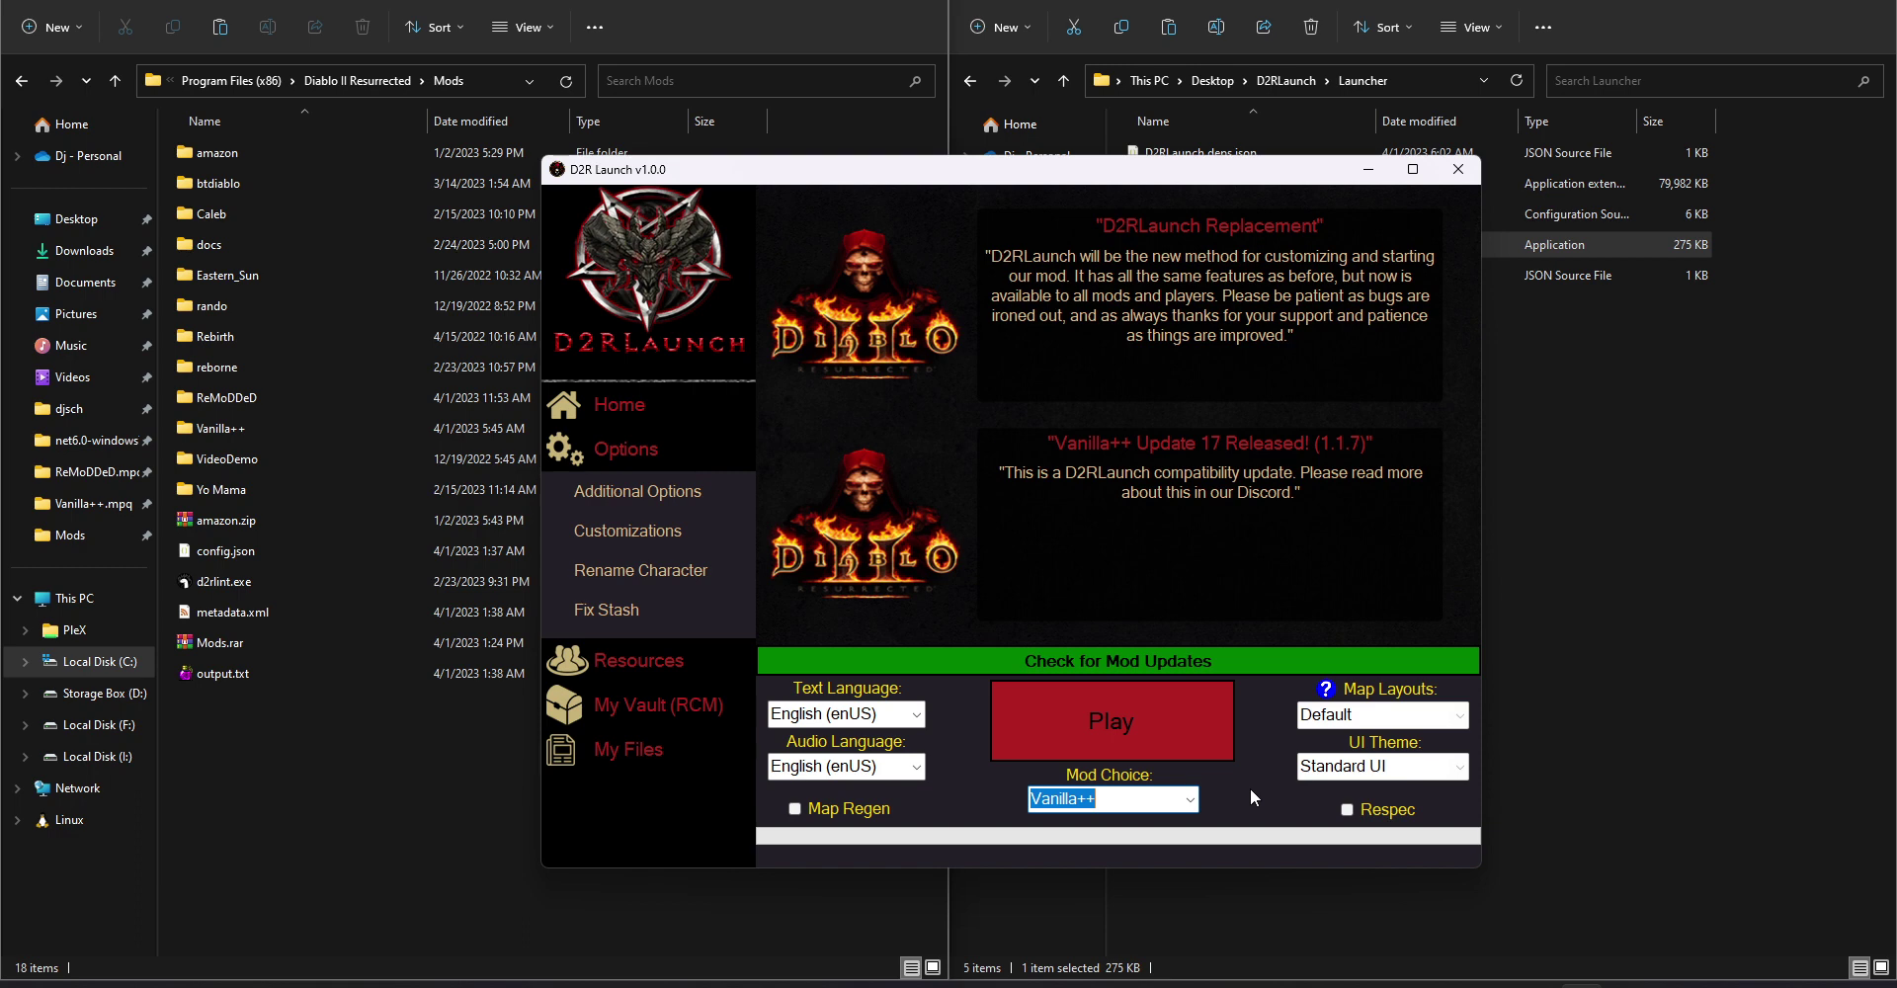
# Show the Resources entries and change the mod choice to Caleb
pyautogui.click(672, 664)
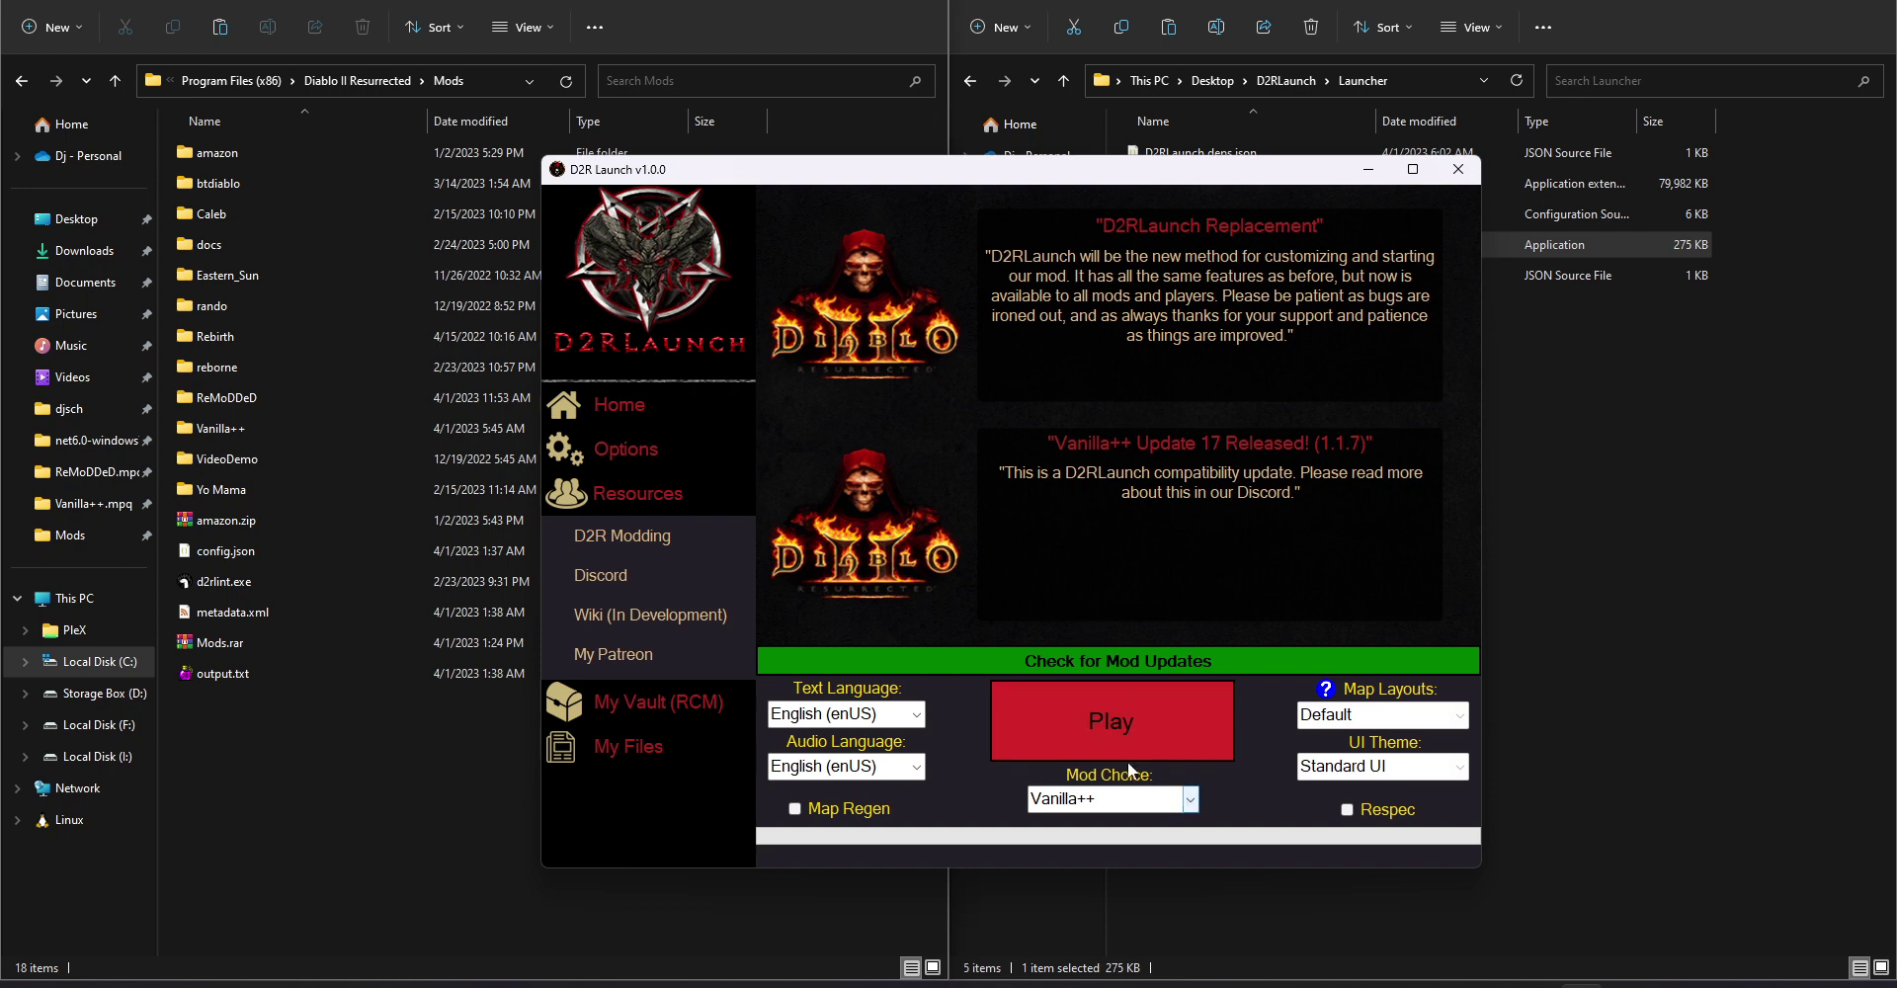
pyautogui.click(1191, 800)
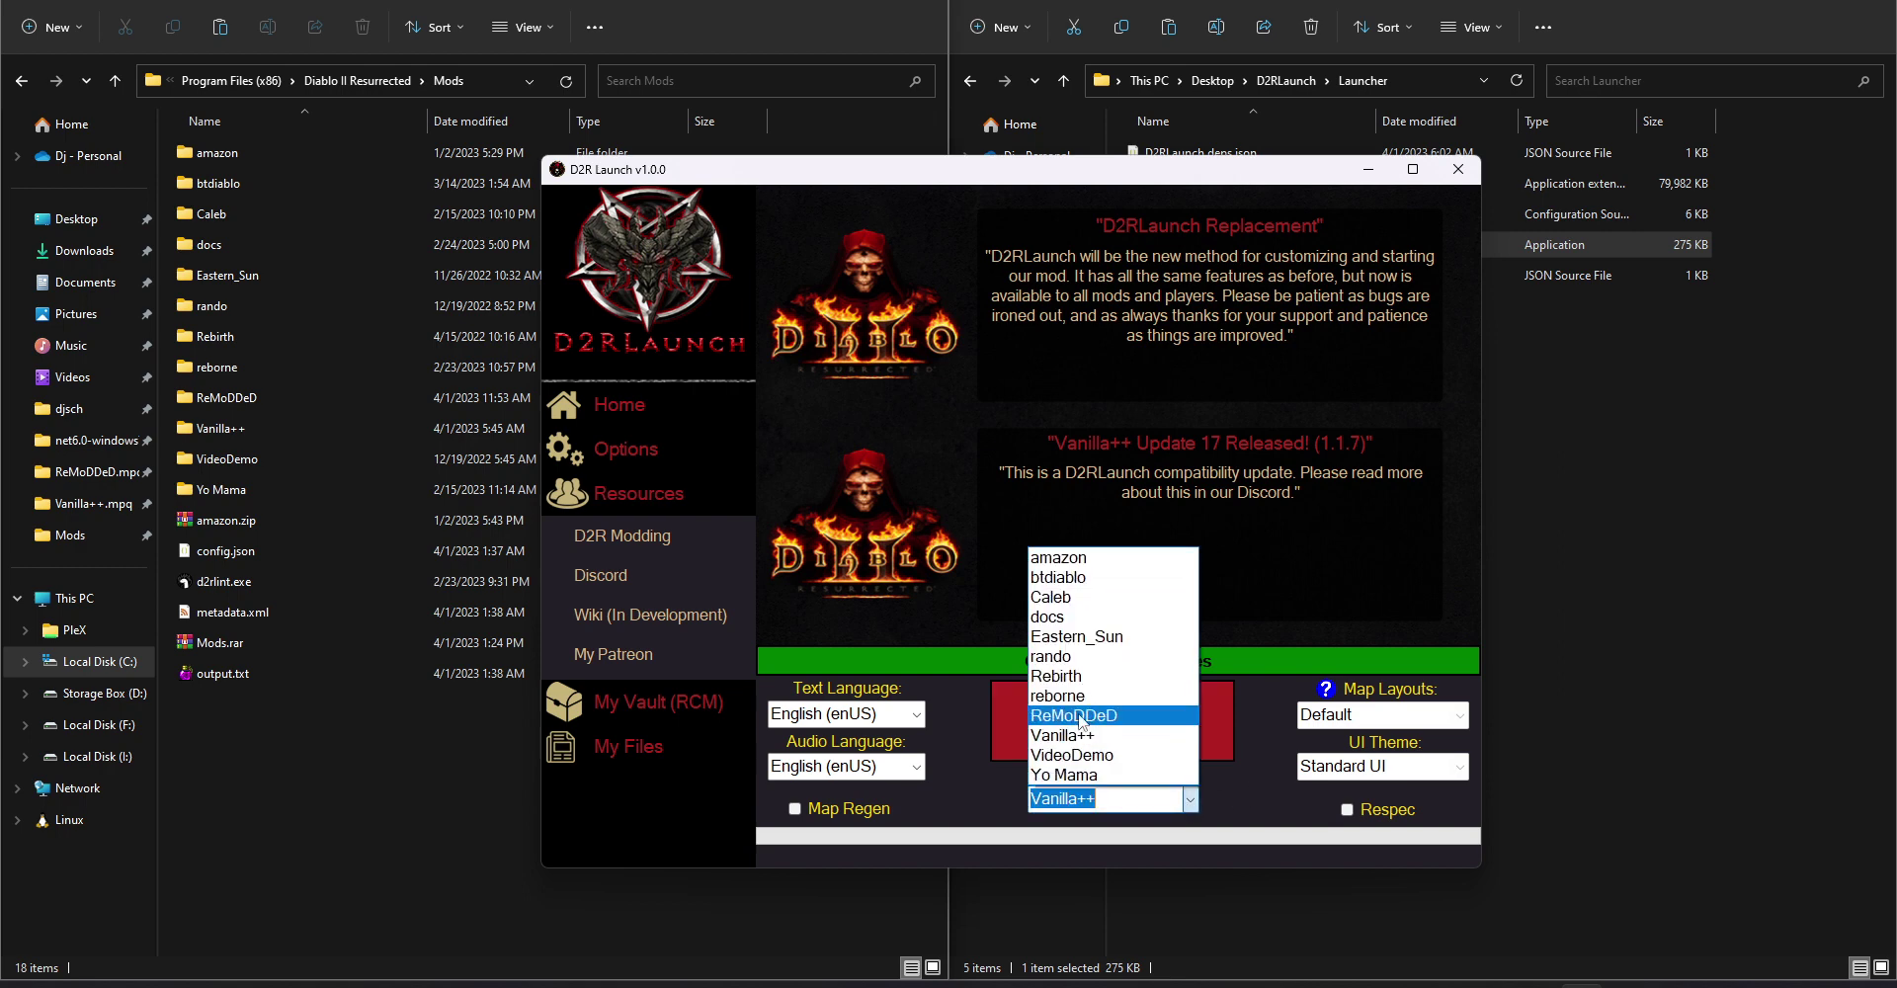
pyautogui.click(1086, 597)
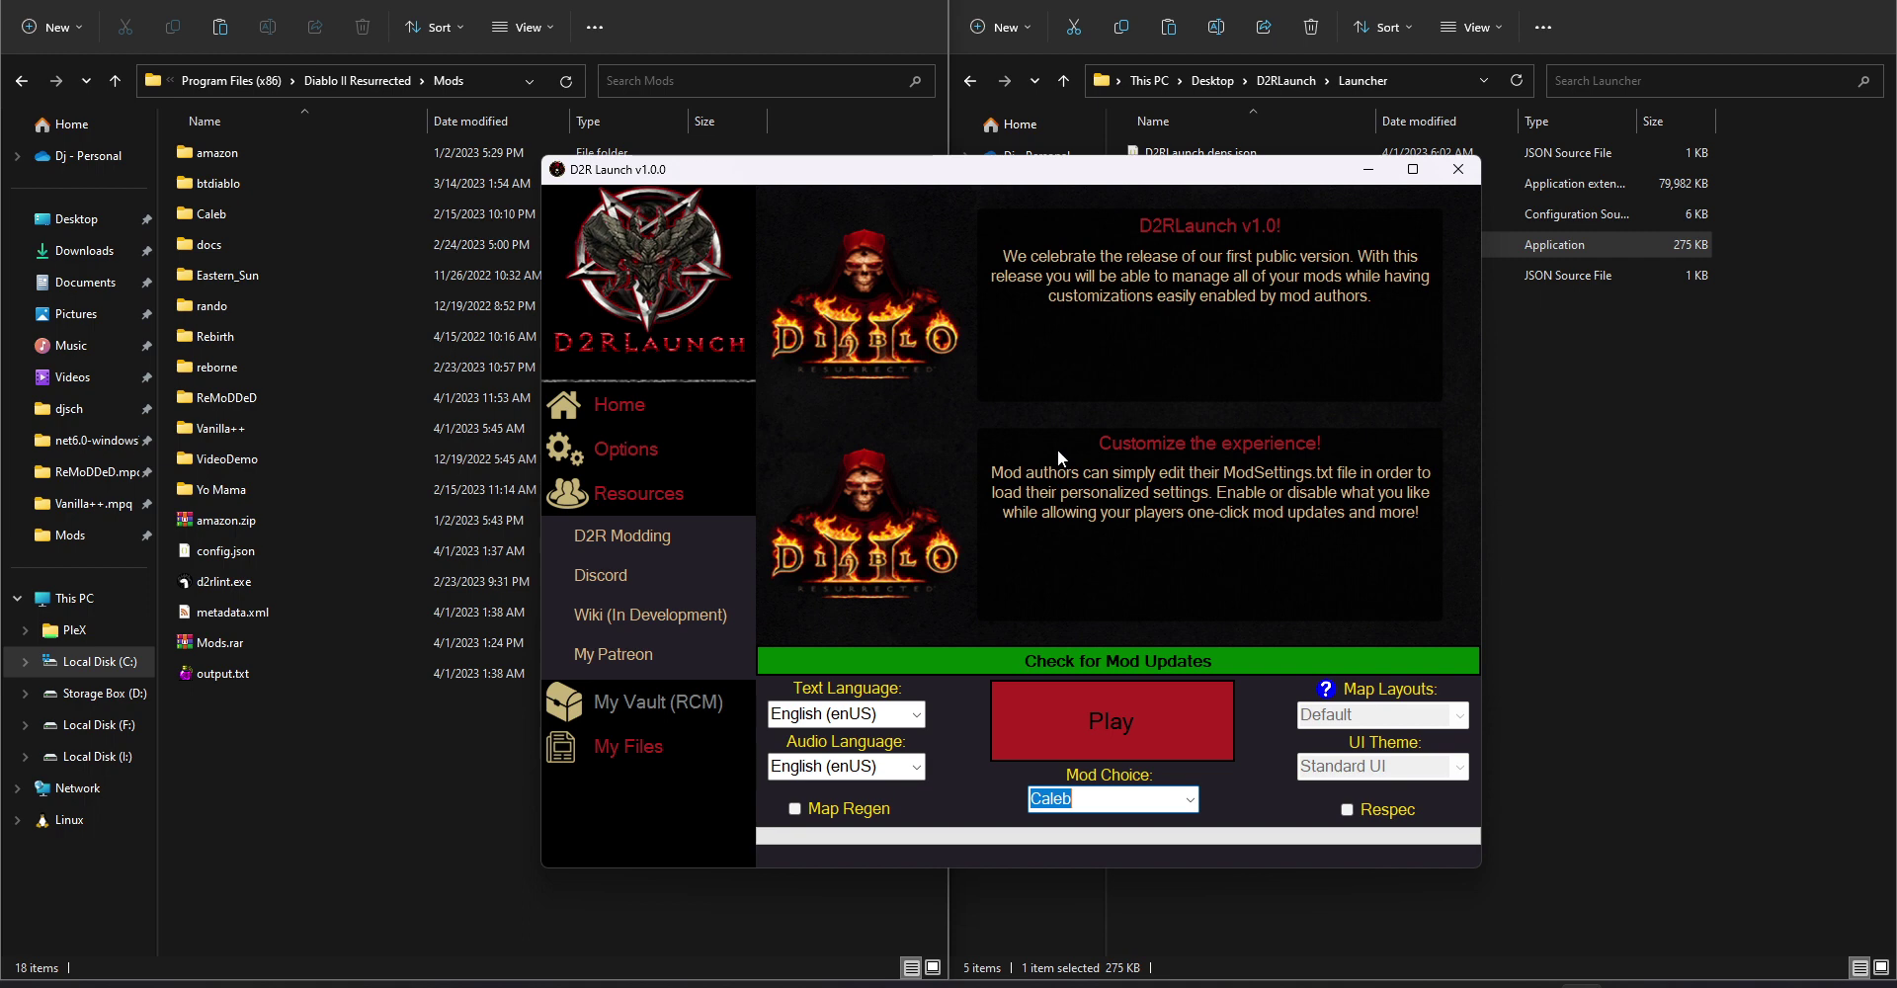
# Examine which Additional Options settings can be changed for the Caleb mod, including Assassin Charge Icons and the author extras
pyautogui.click(636, 450)
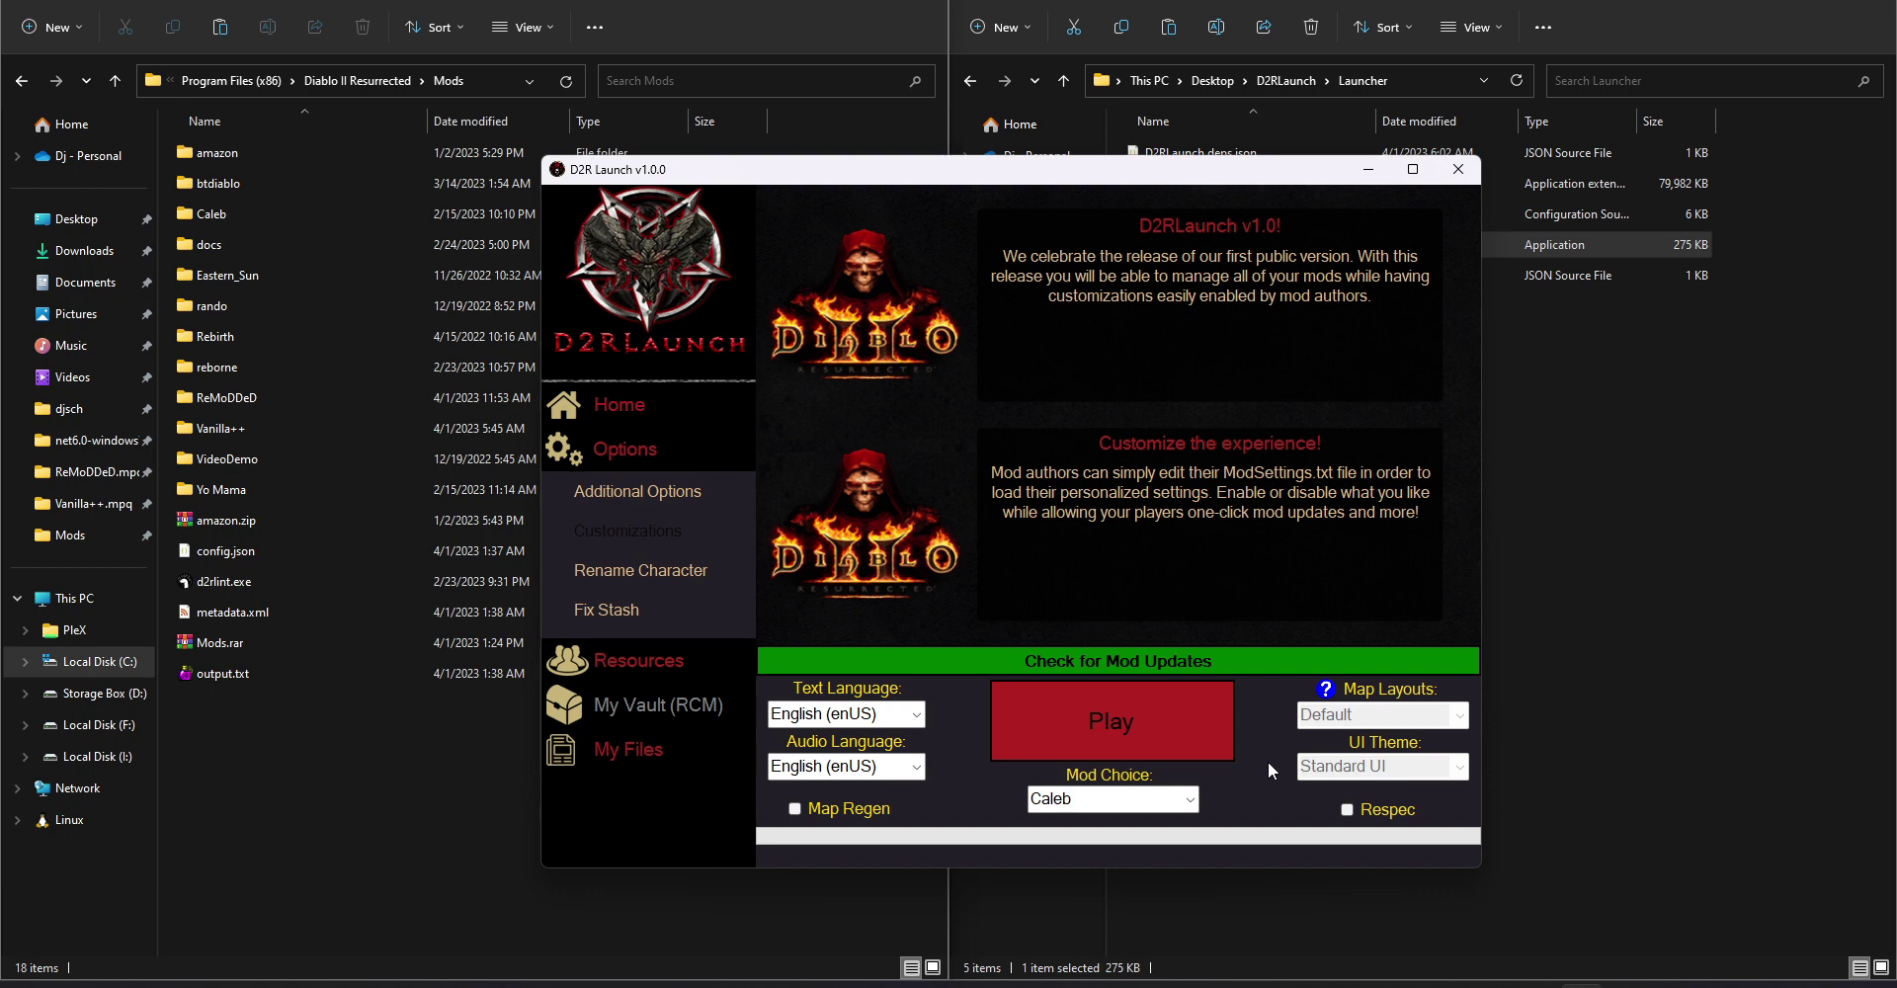
pyautogui.click(664, 501)
pyautogui.scroll(-2, 1242, 666)
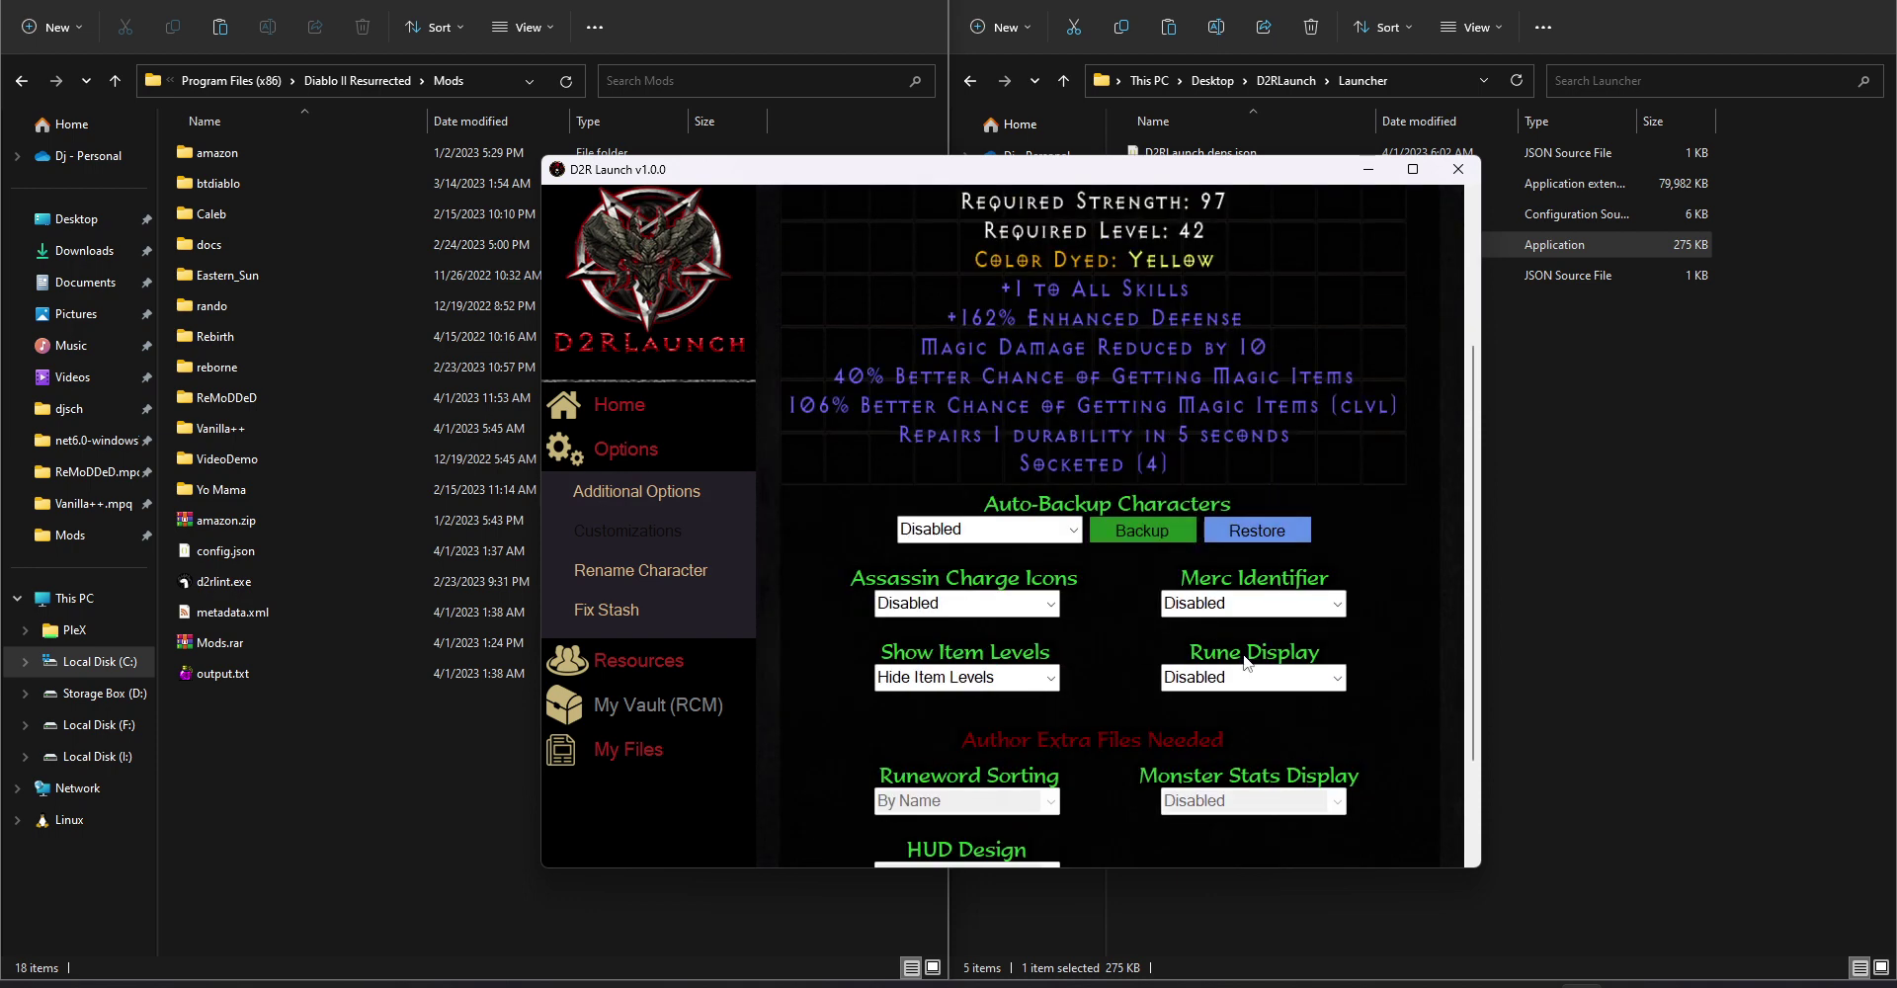
pyautogui.click(1050, 603)
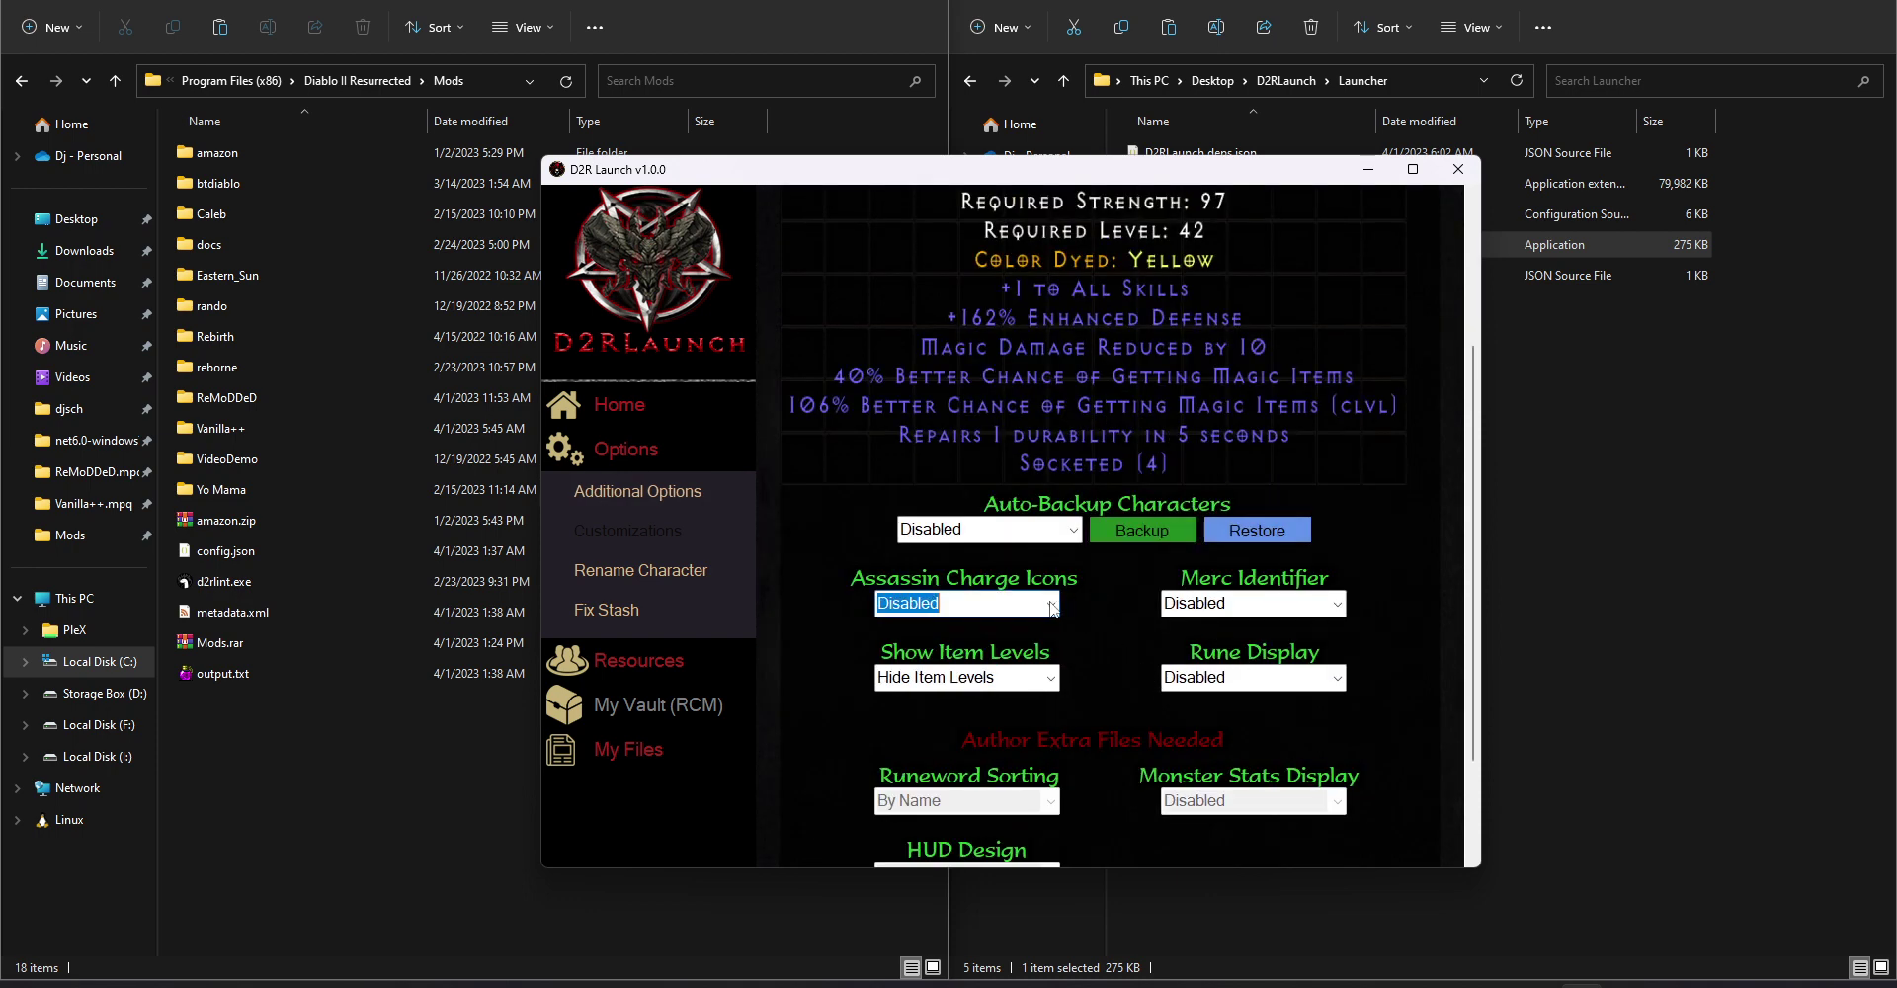
pyautogui.click(1119, 625)
pyautogui.scroll(-2, 1108, 717)
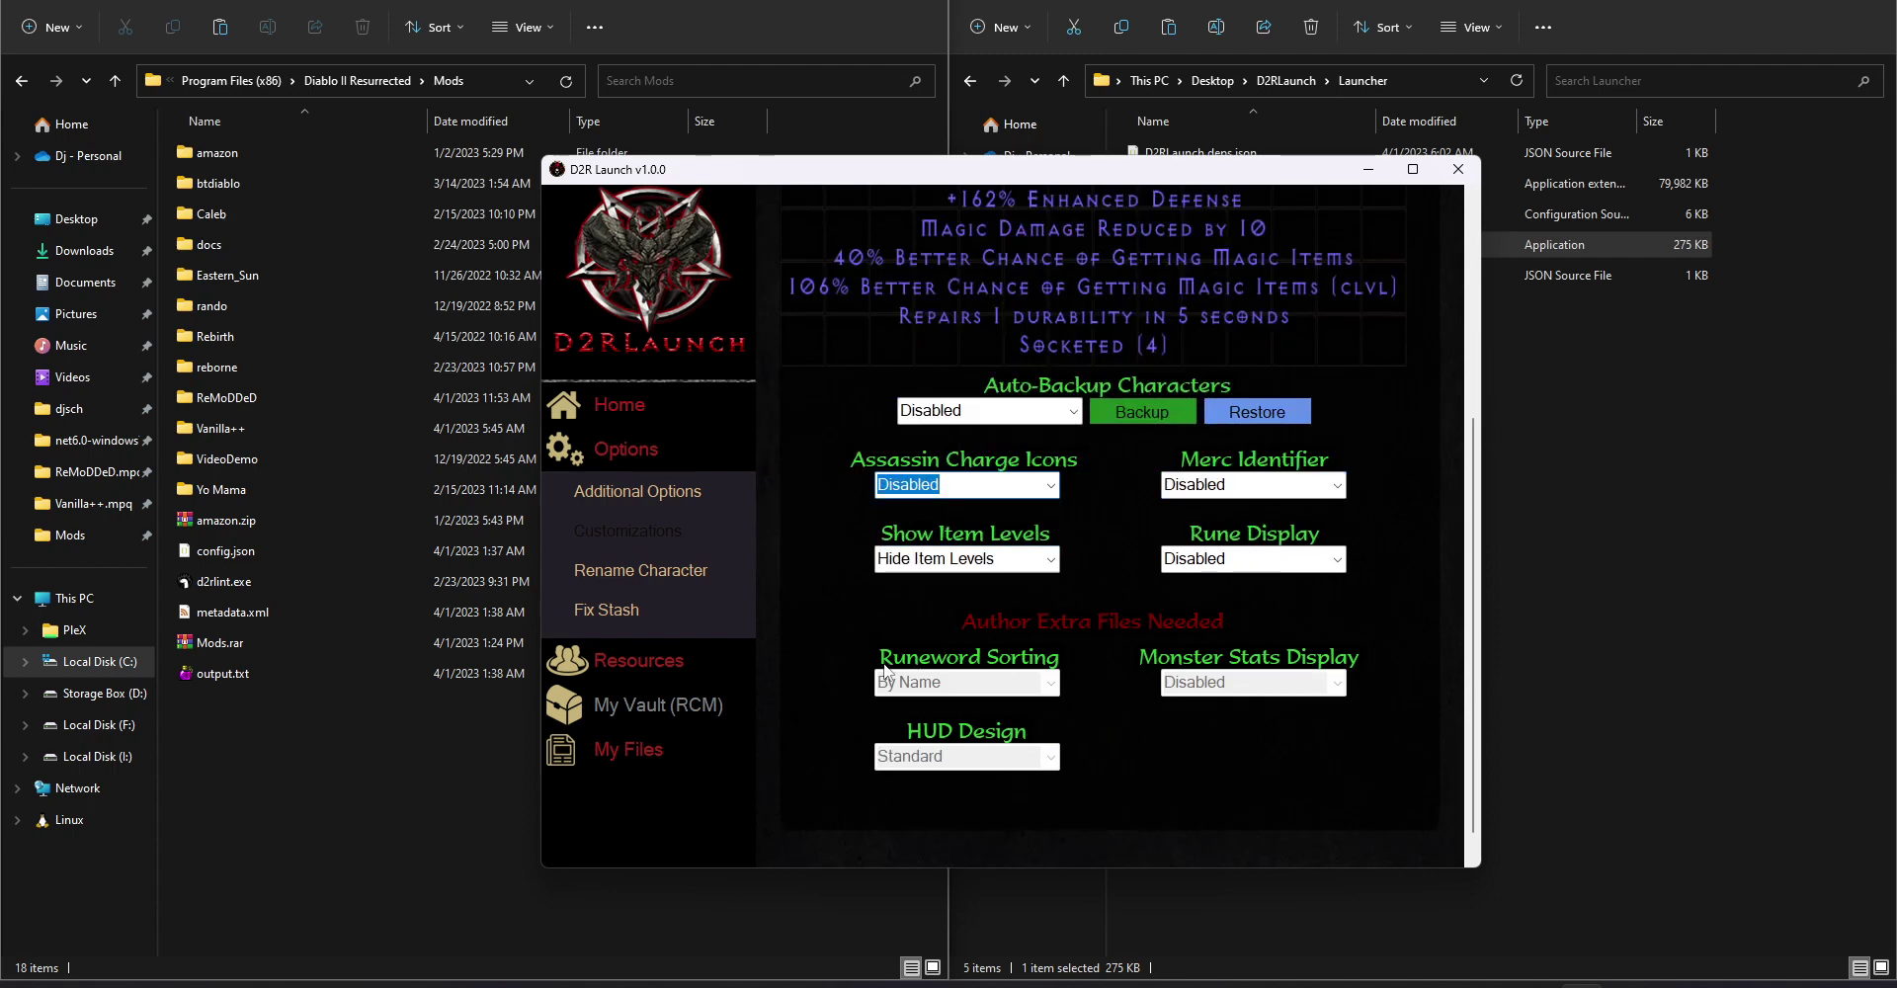
# Return to the Home page and change the mod choice to ReMoDDeD
pyautogui.scroll(2, 759, 590)
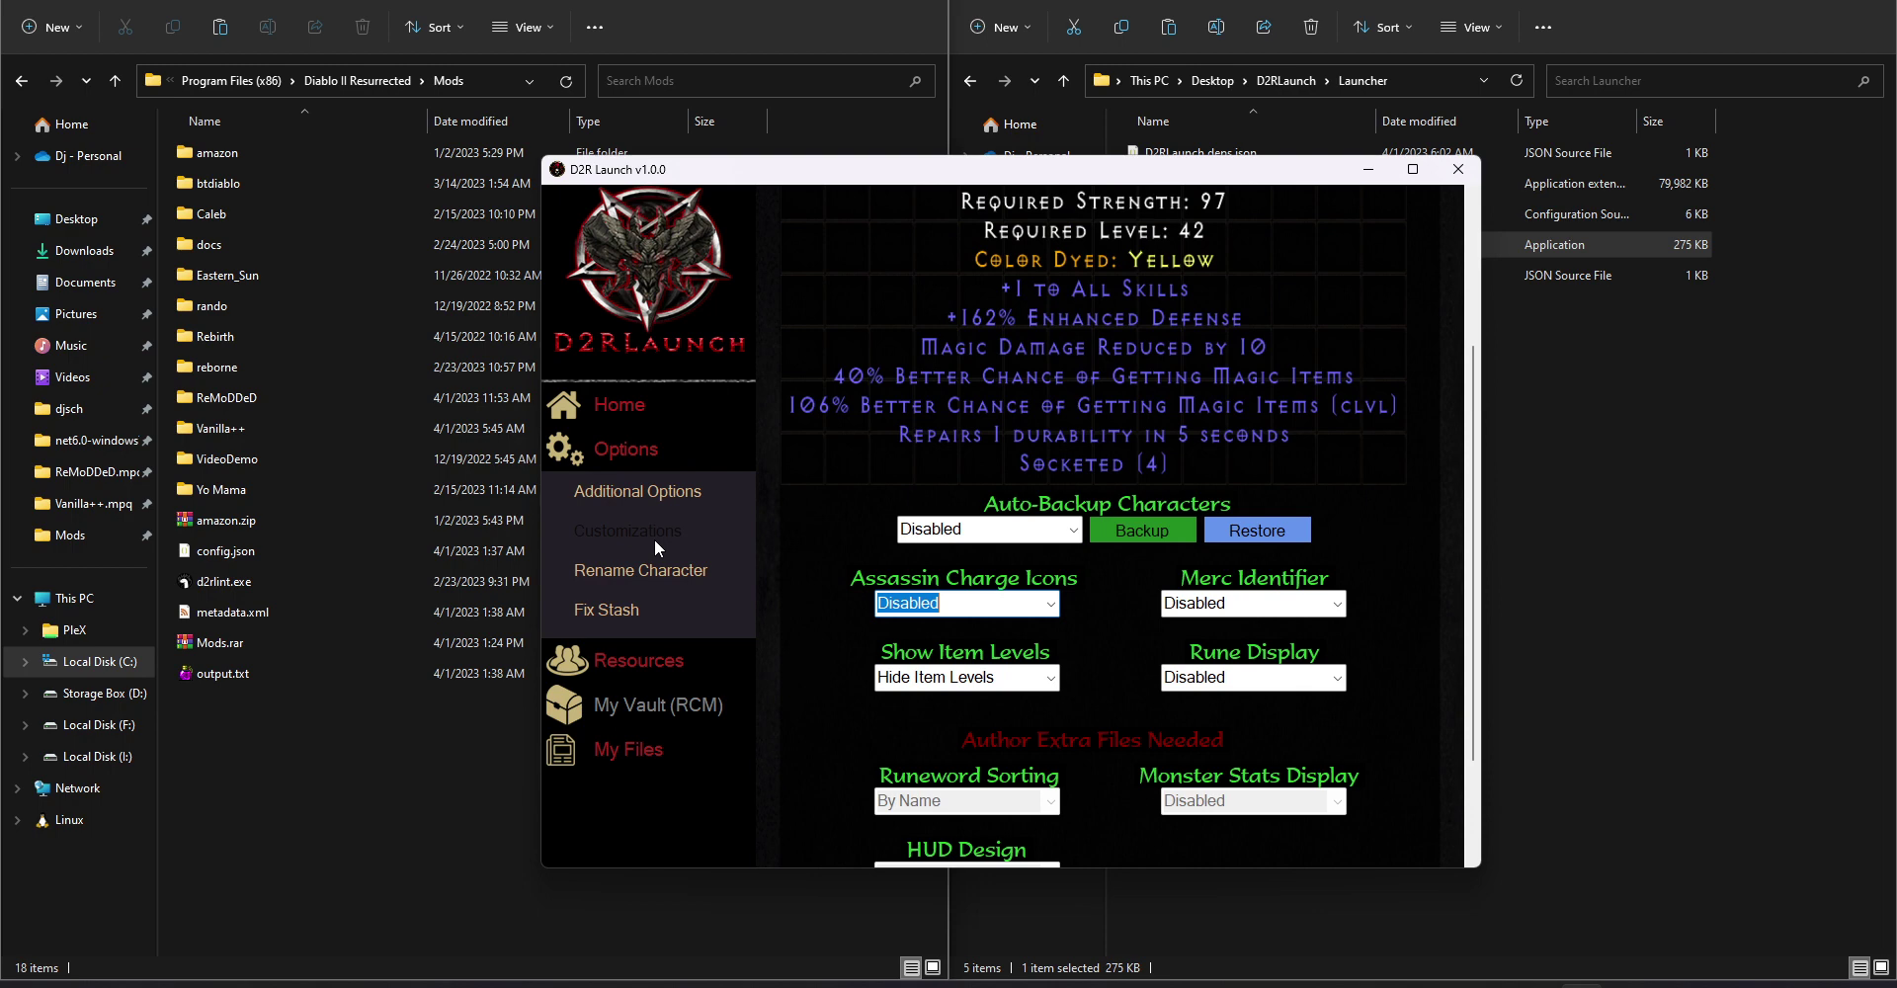
pyautogui.click(649, 411)
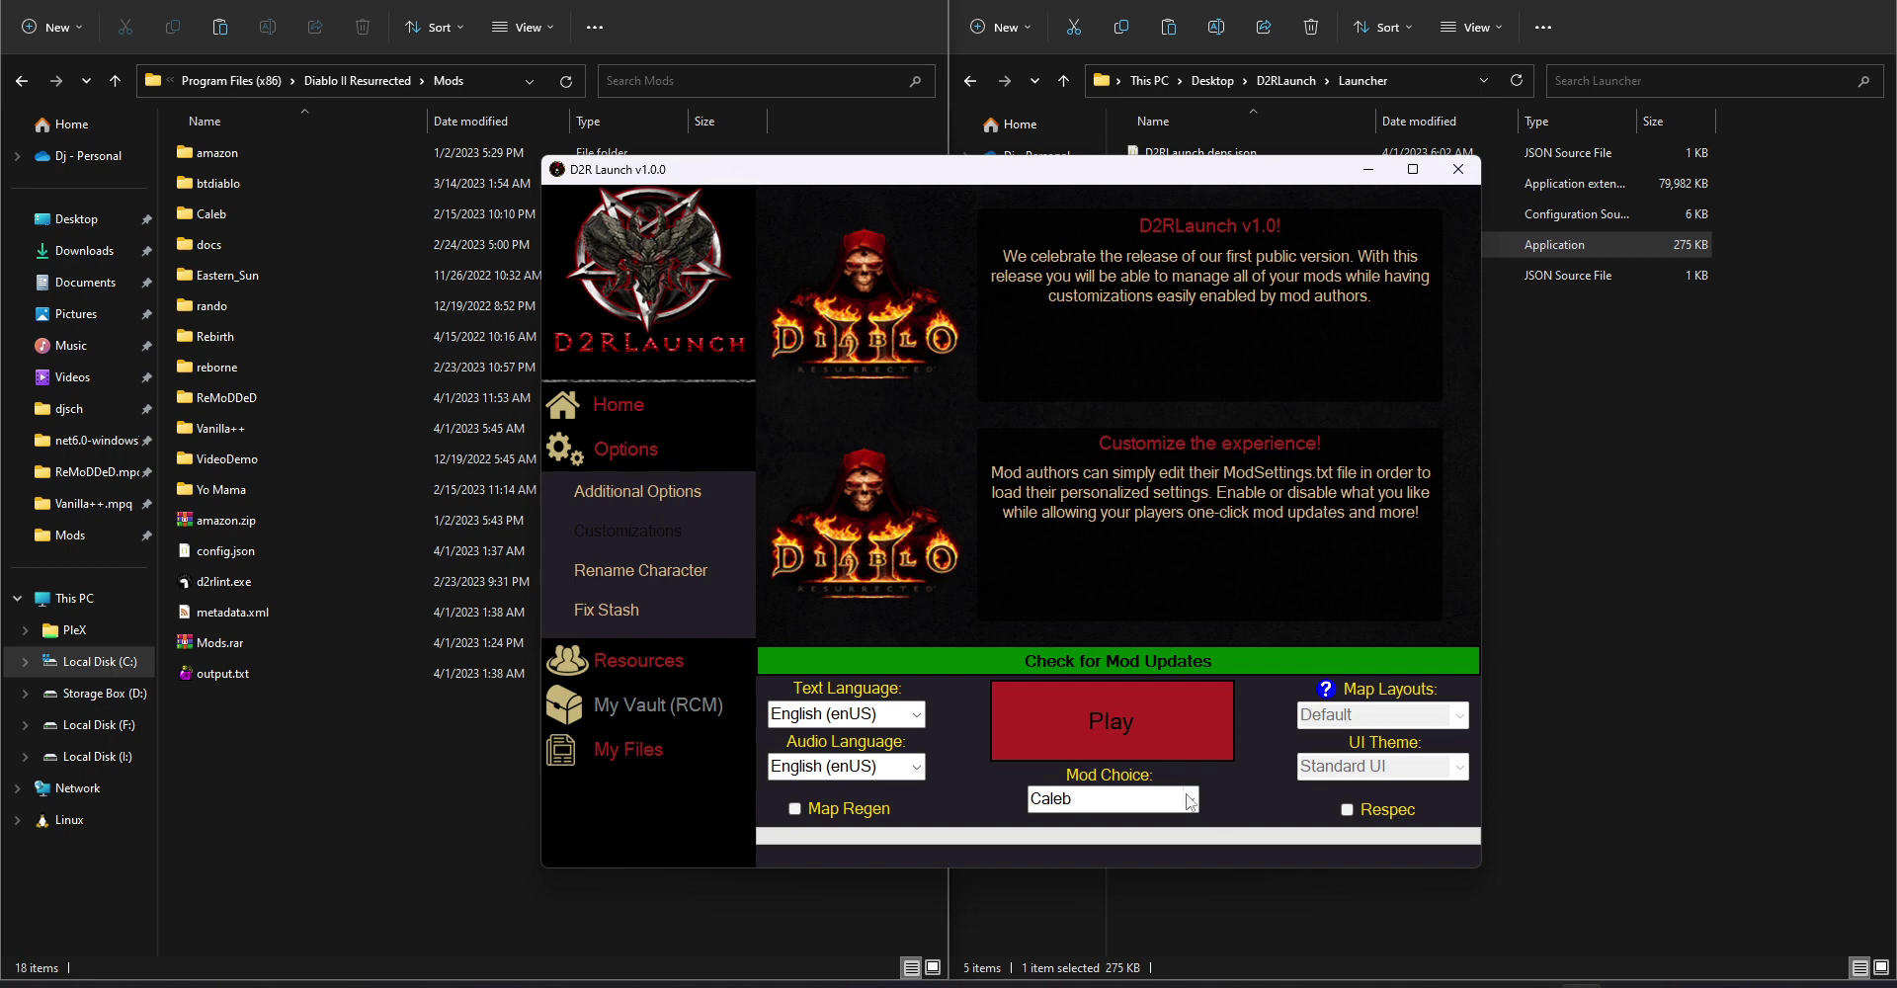
pyautogui.click(1142, 798)
pyautogui.click(1087, 717)
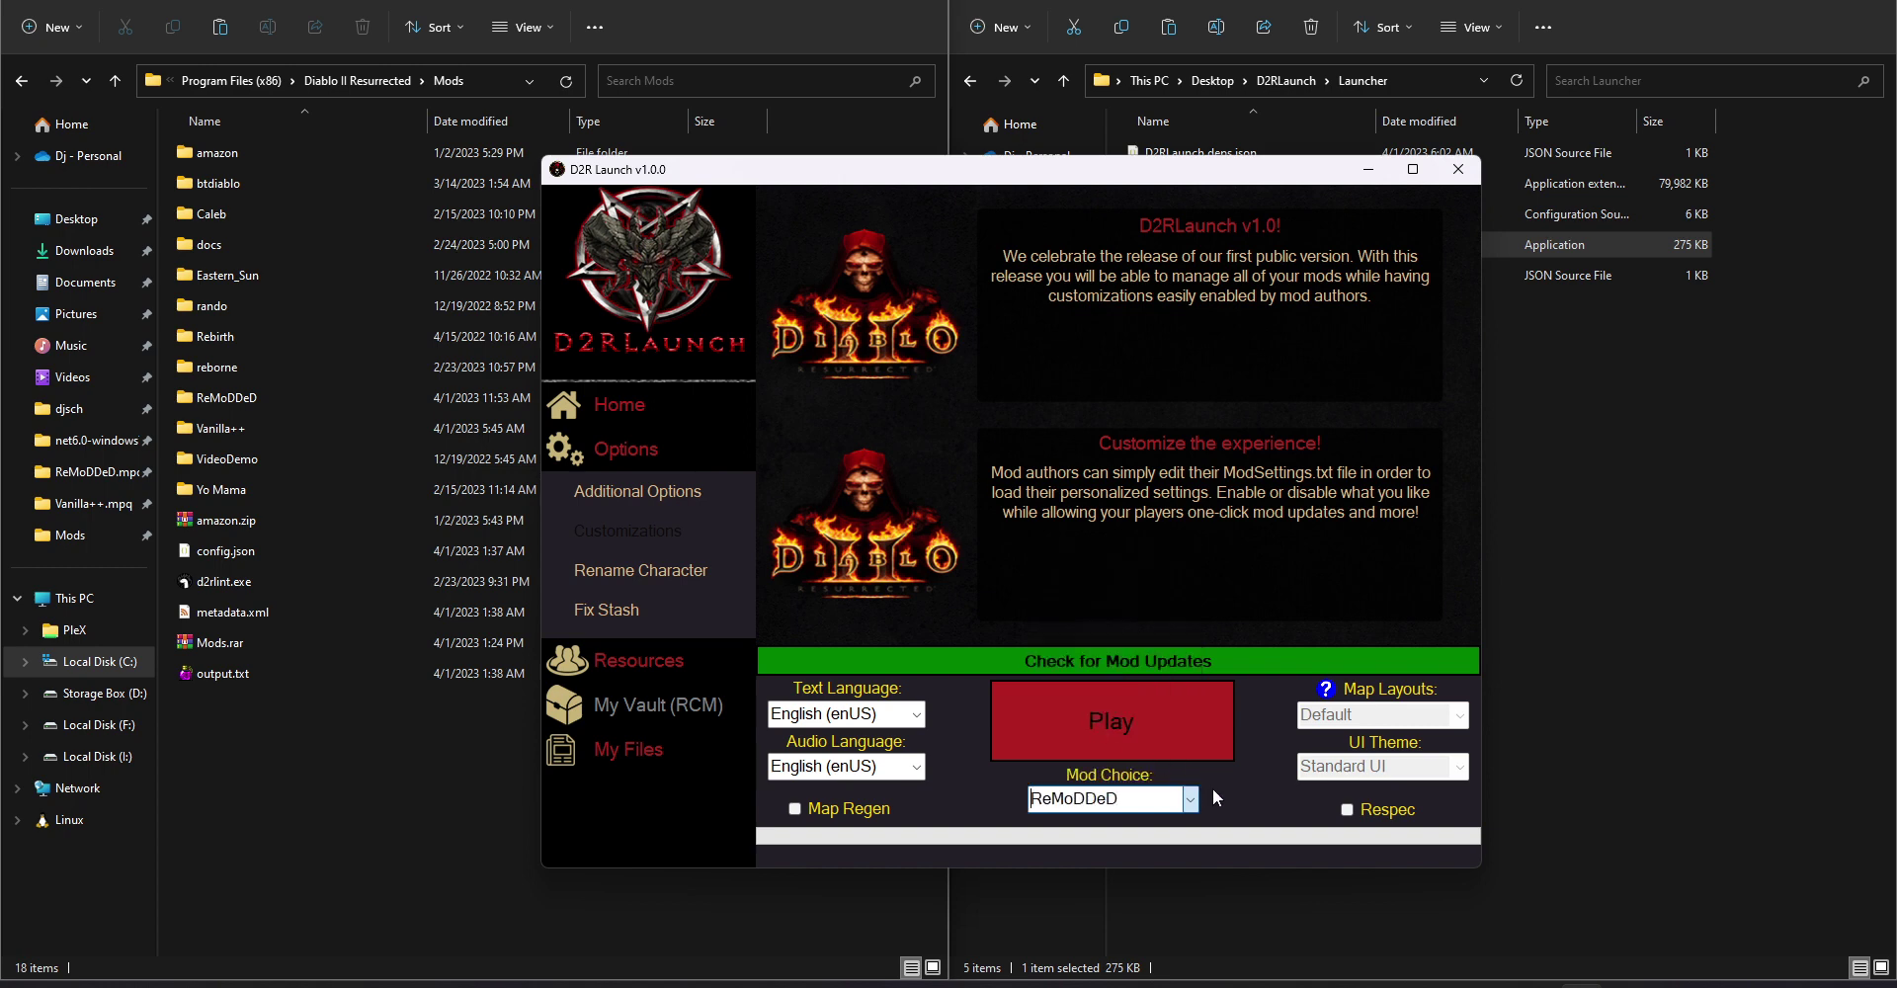
# Open My Vault (RCM), load the Druid character and inspect its equipped branch and a scroll item in its storage
pyautogui.click(633, 722)
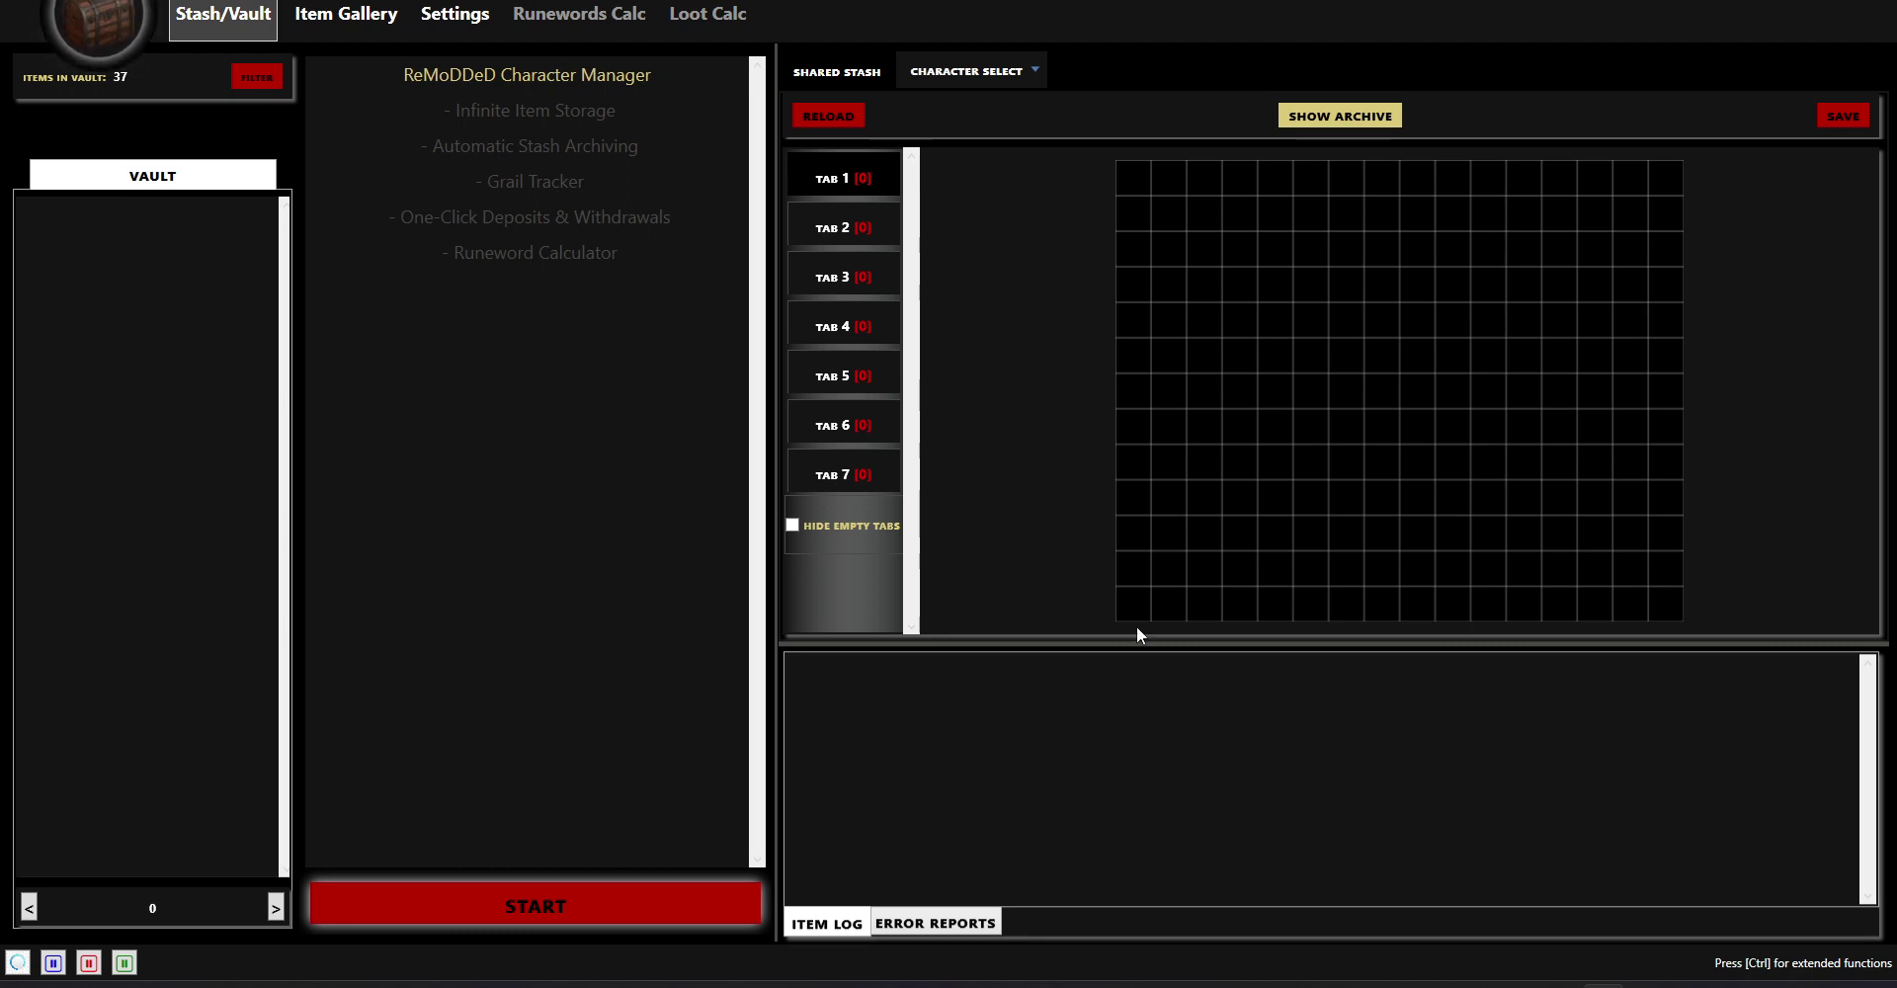
pyautogui.click(1035, 80)
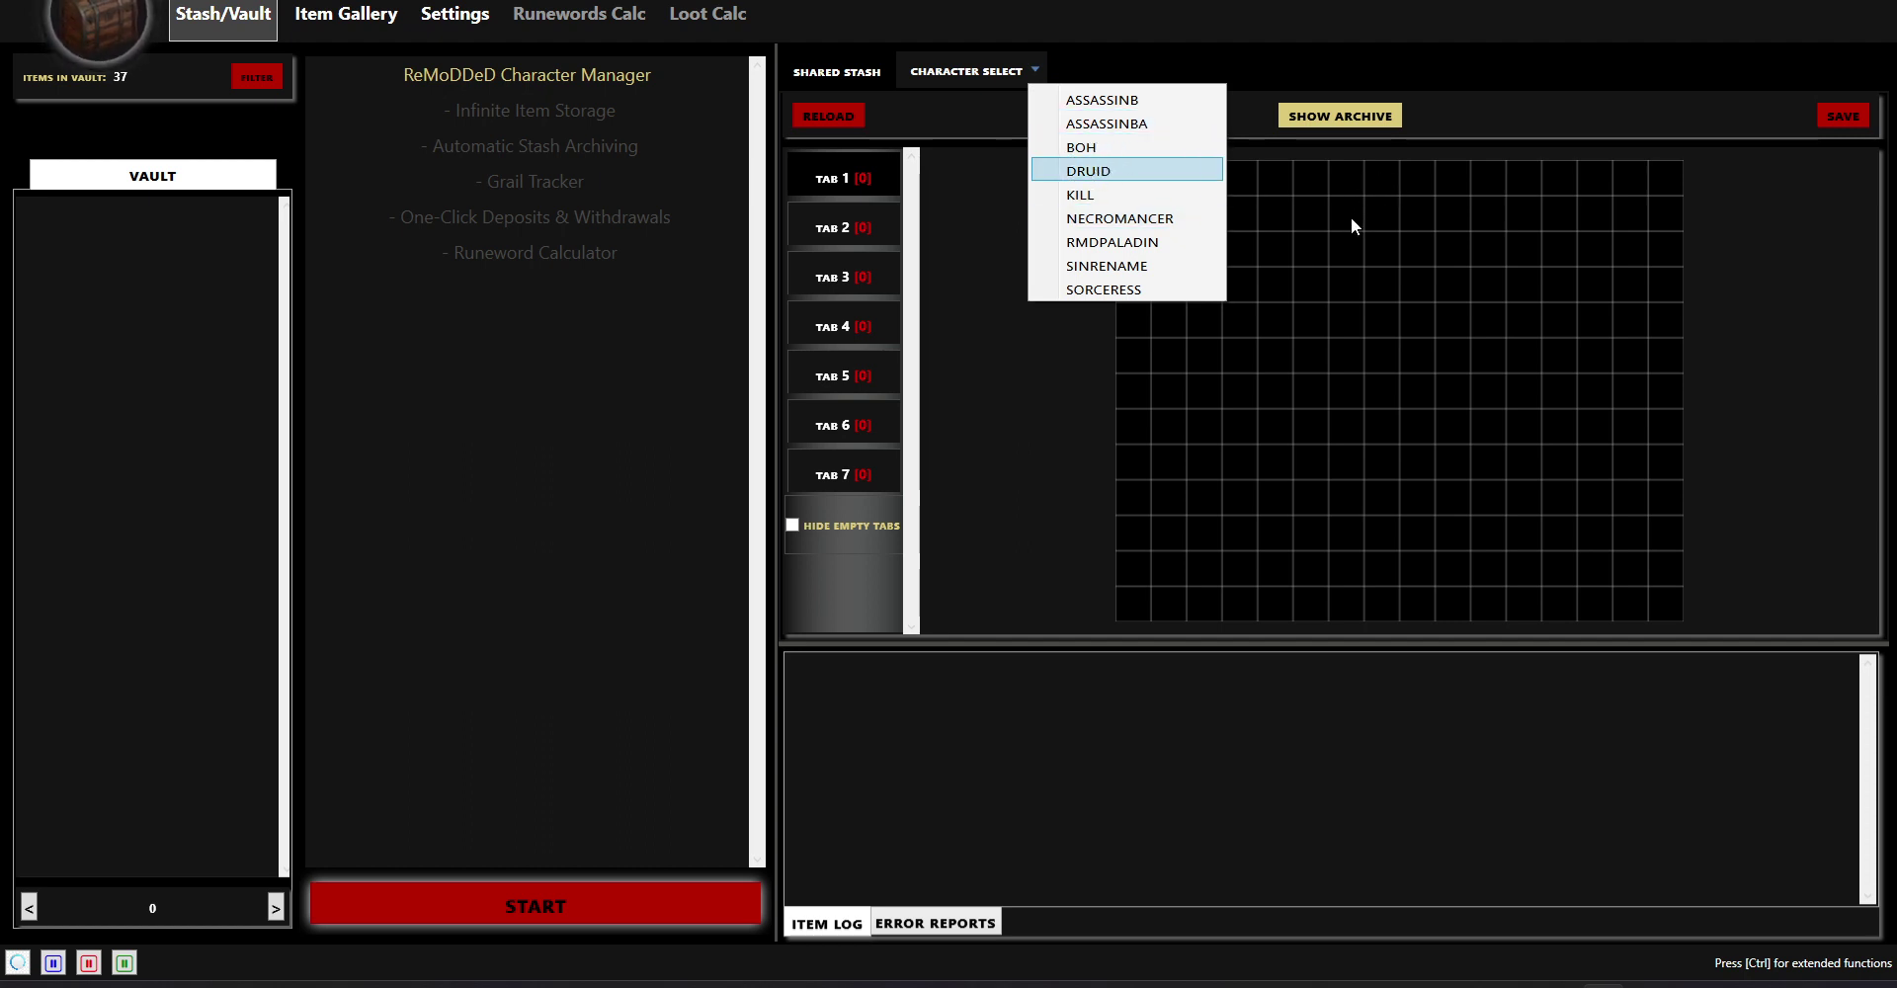
pyautogui.click(1214, 172)
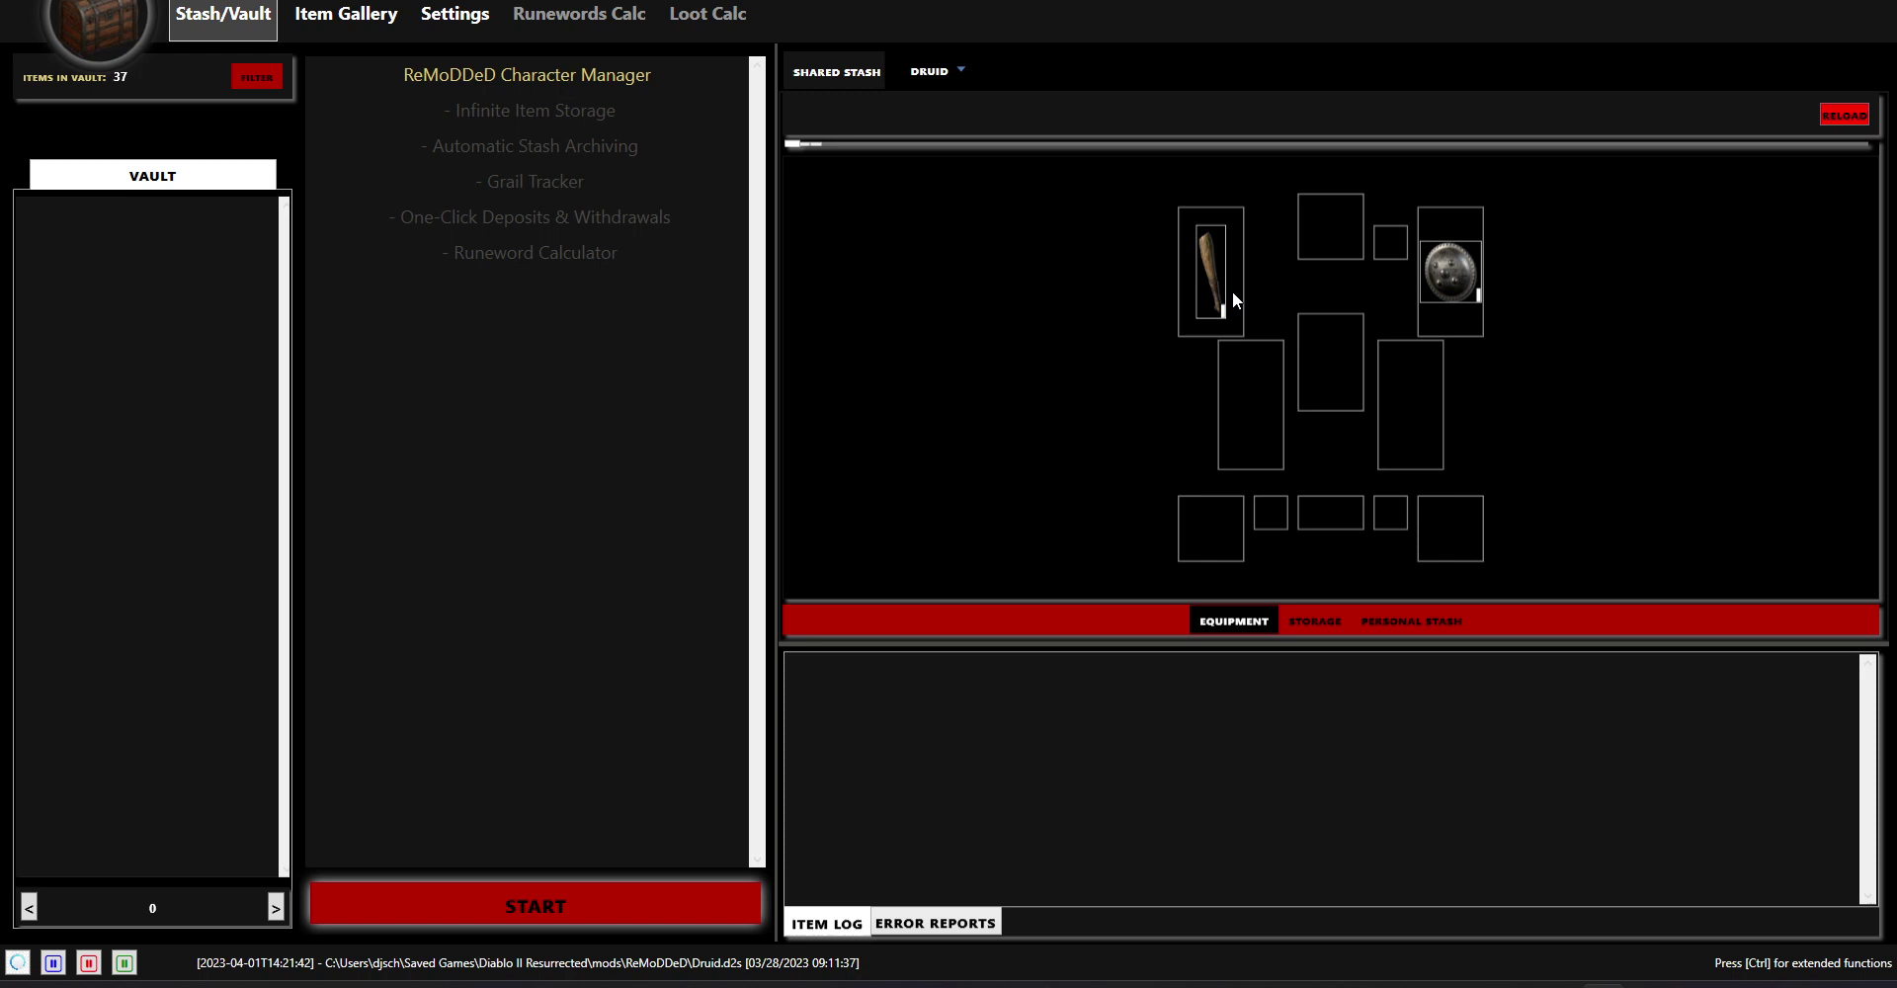
pyautogui.click(1219, 288)
pyautogui.click(1319, 620)
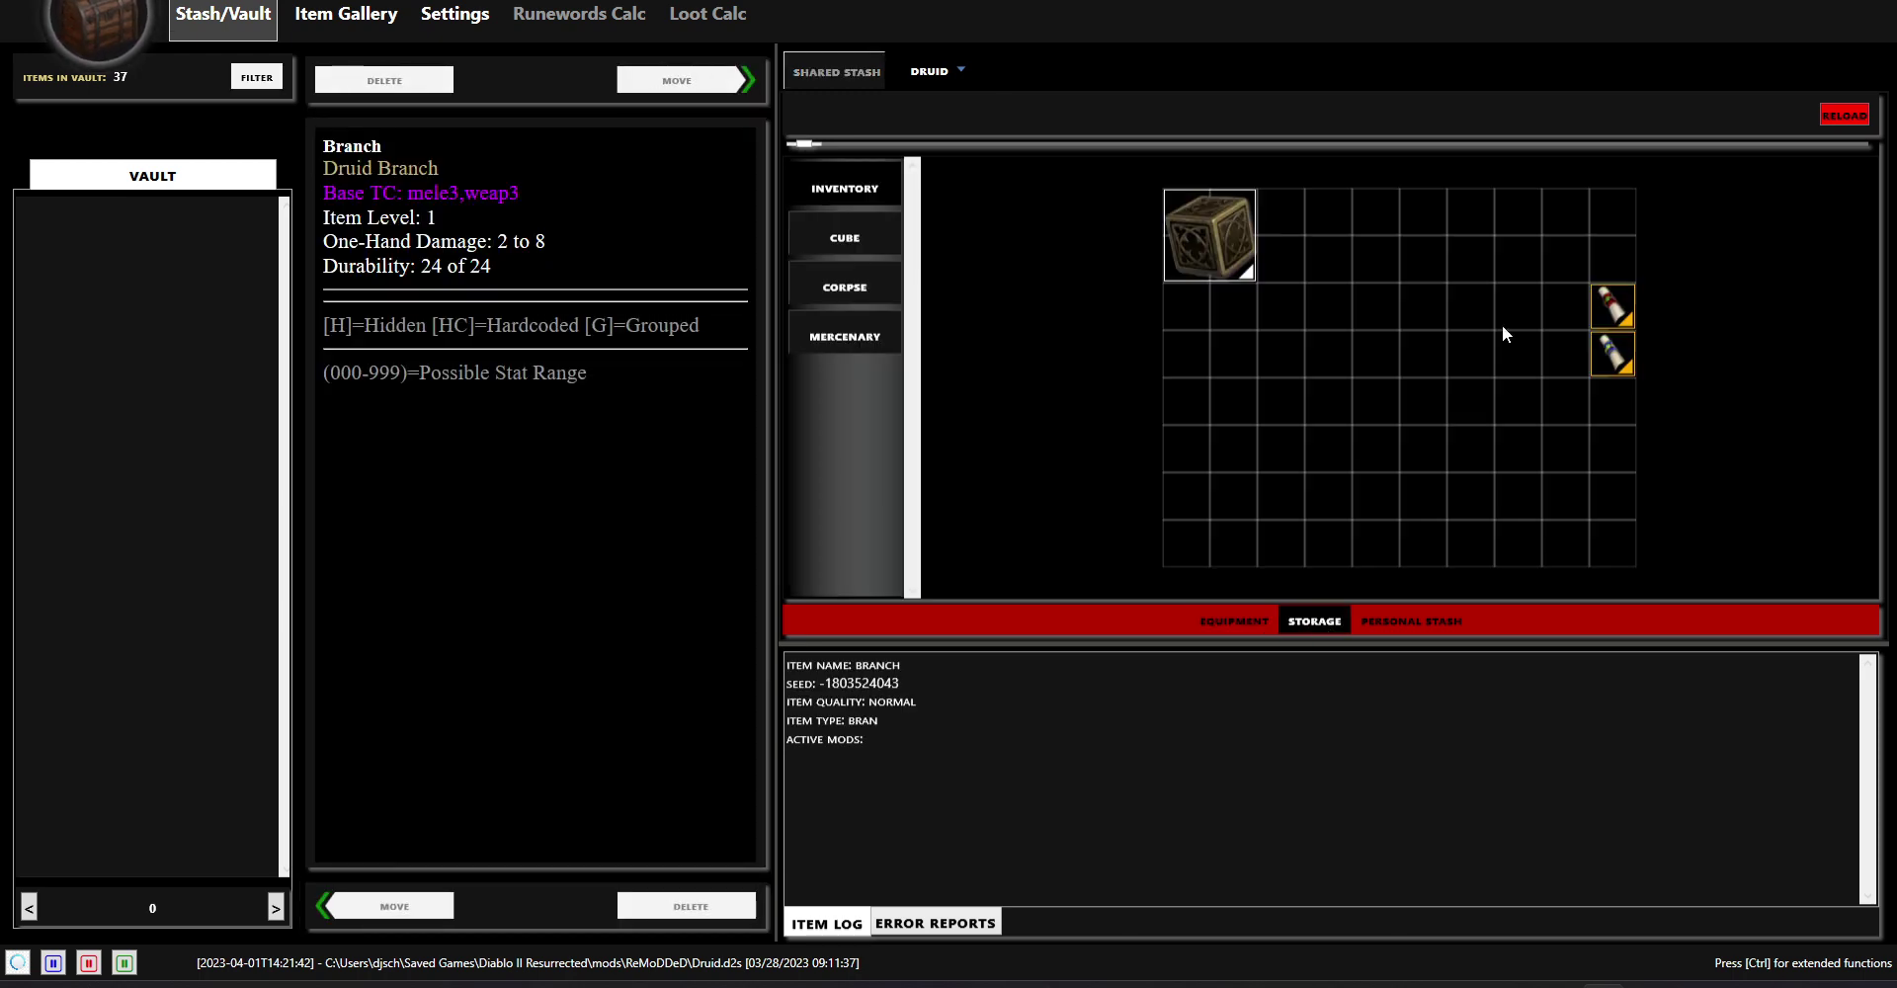
pyautogui.click(1612, 307)
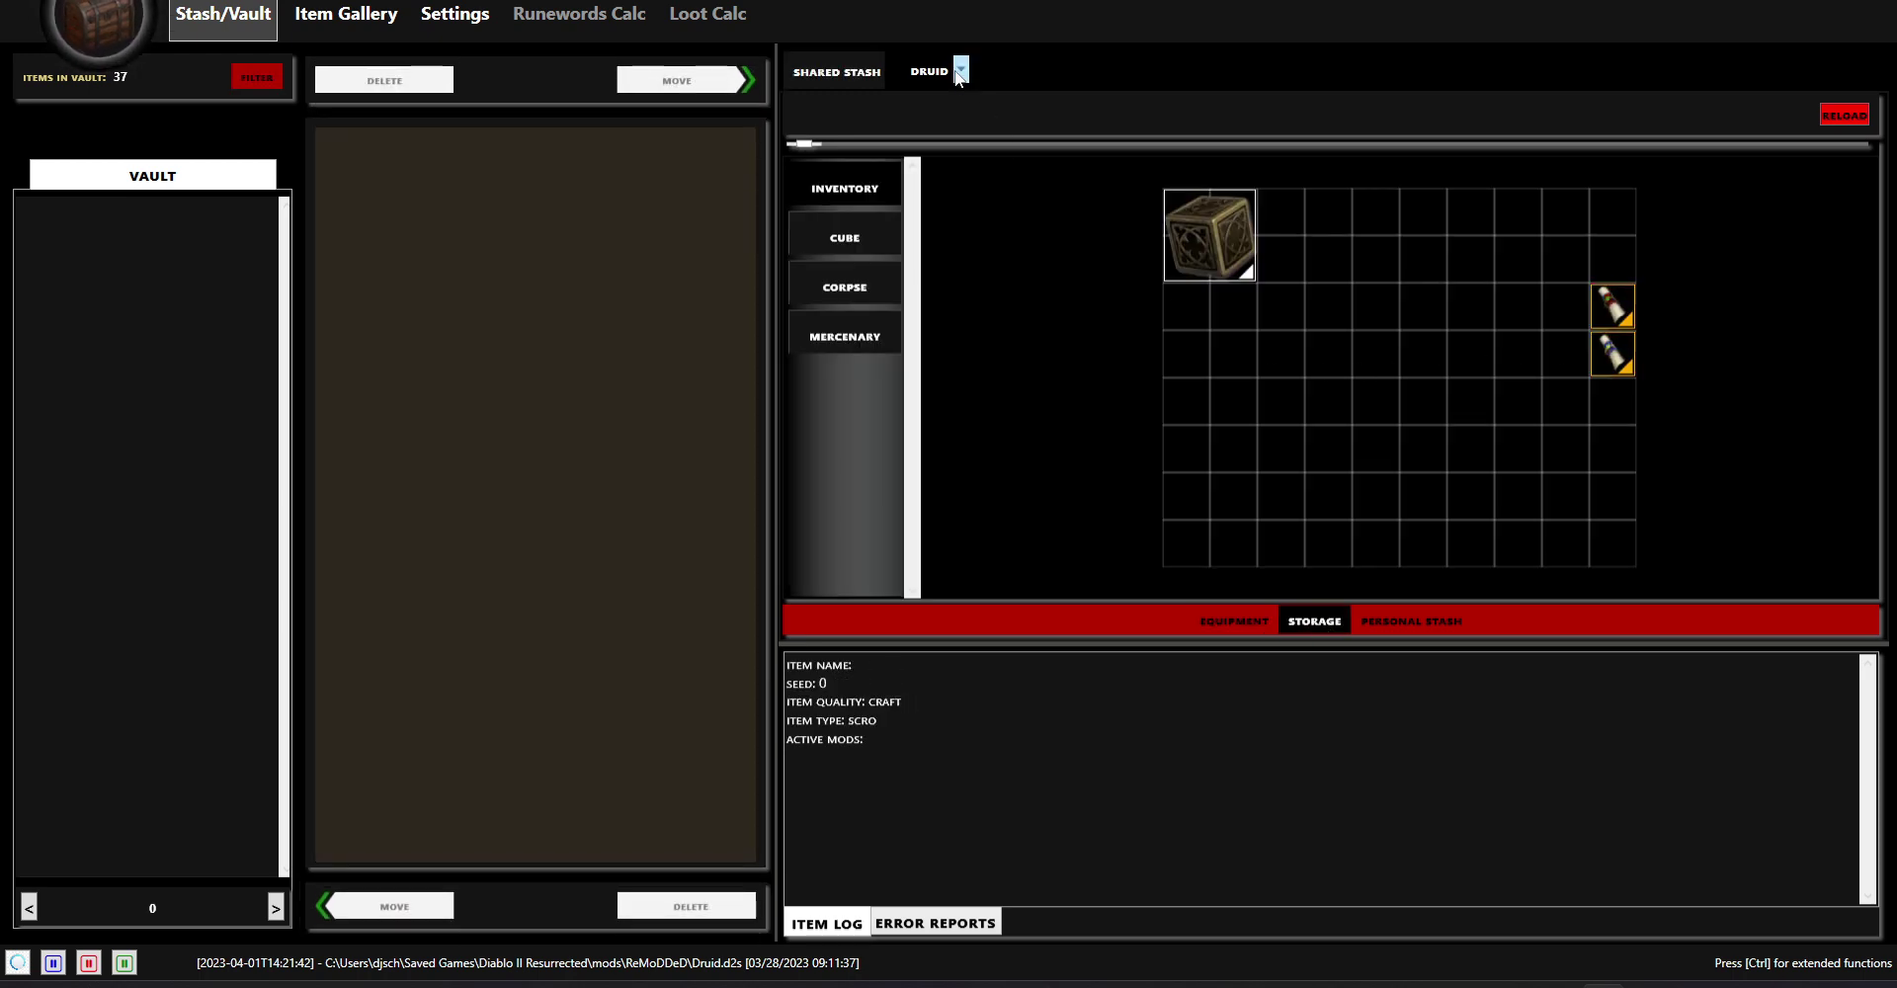
# Switch to the RMDPaladin character, inspect the large charm in its storage and show its equipment
pyautogui.click(959, 75)
pyautogui.click(1049, 253)
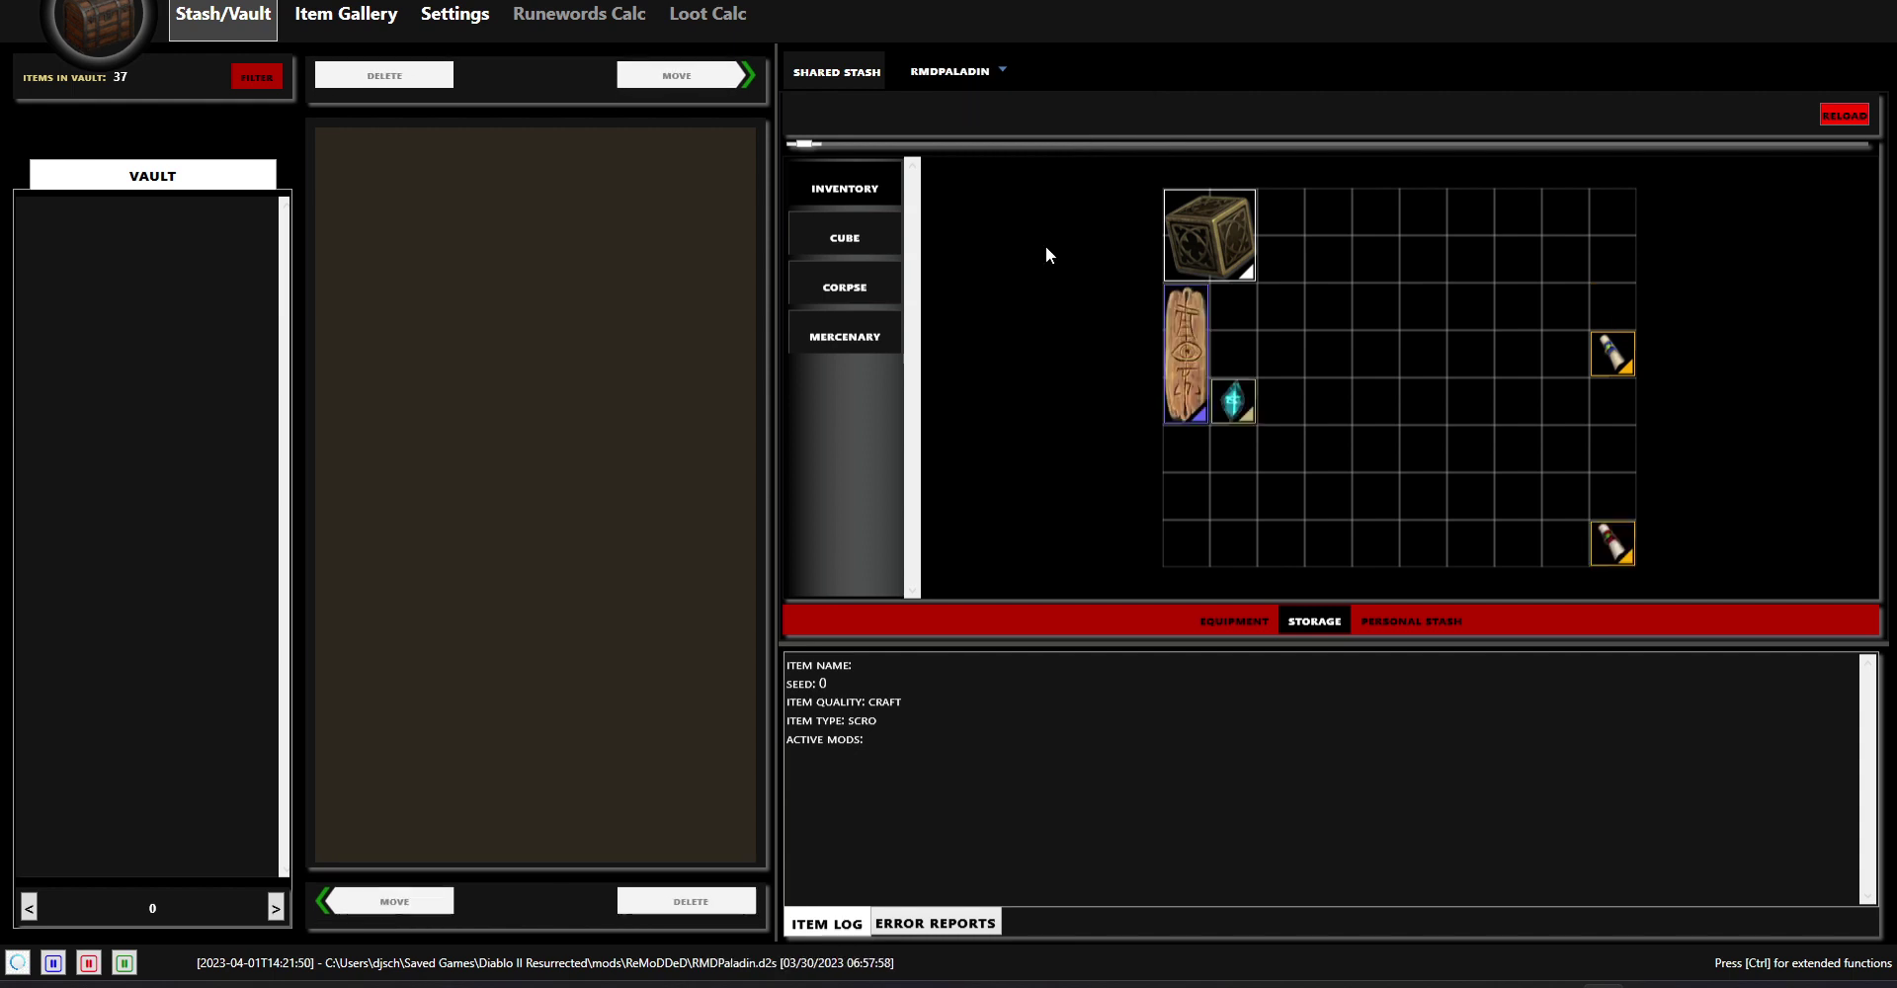
pyautogui.click(1192, 375)
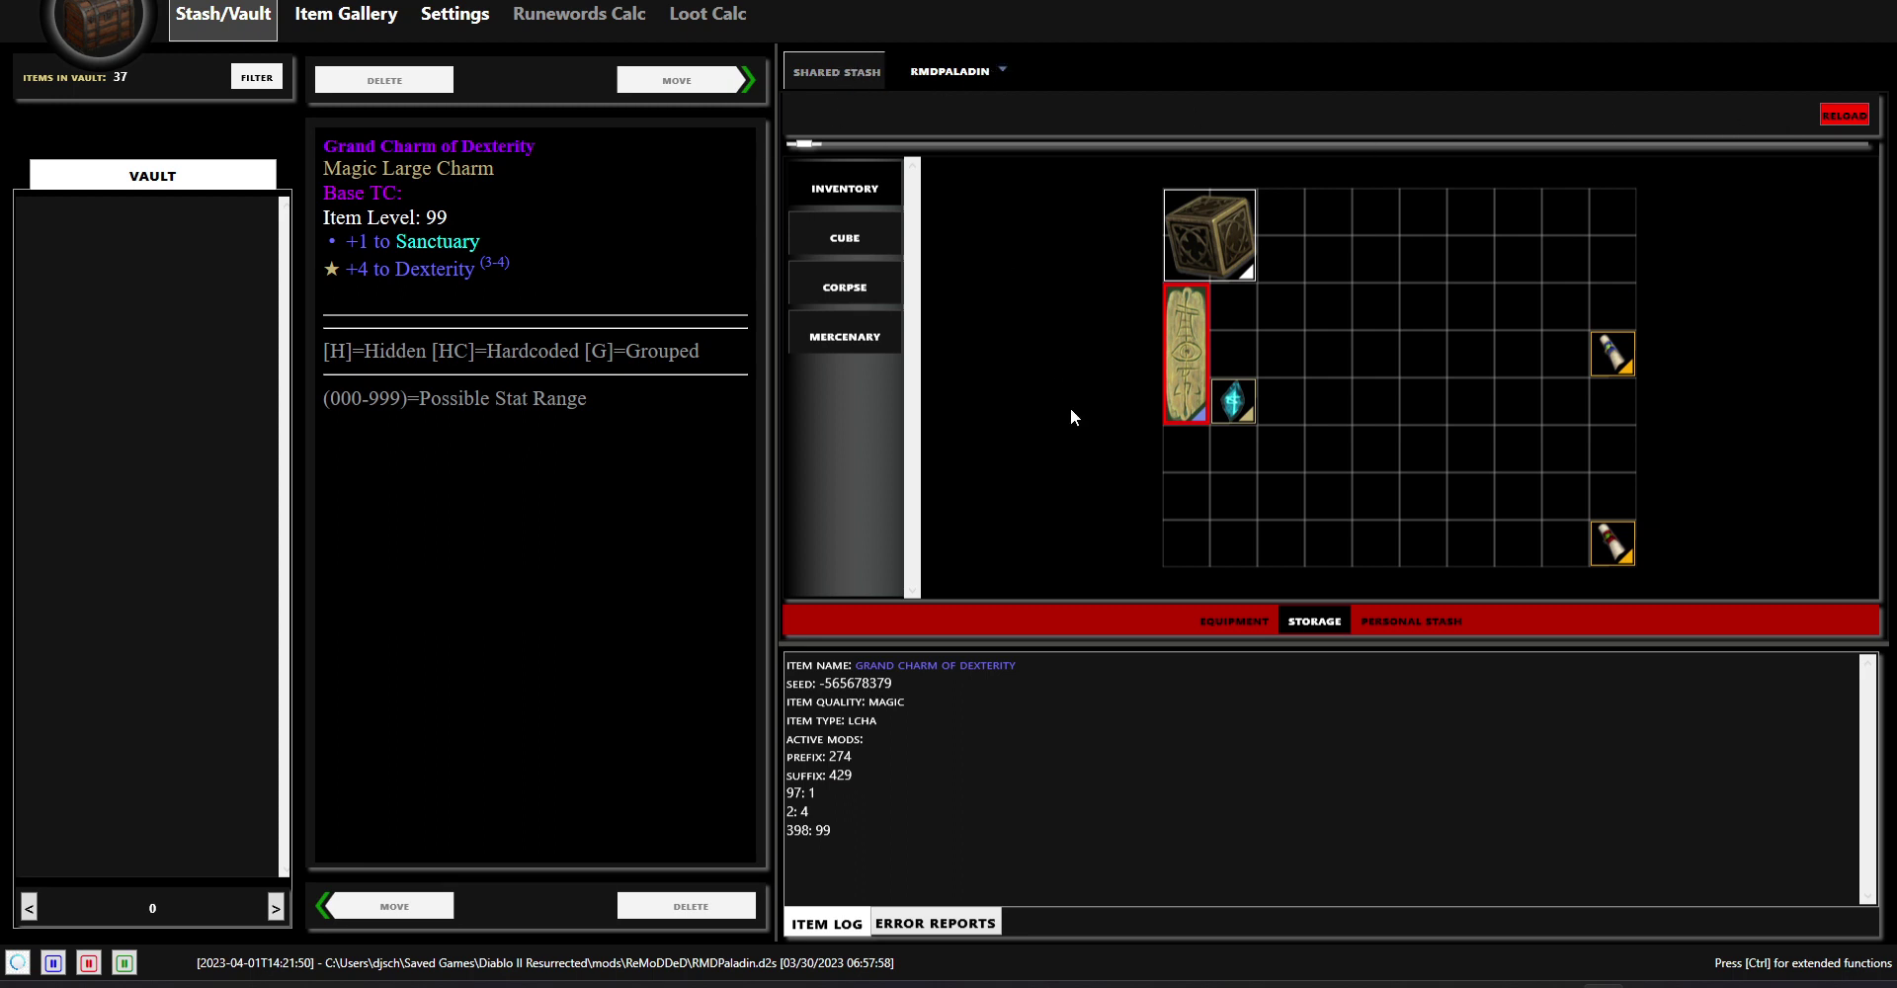
pyautogui.click(1237, 622)
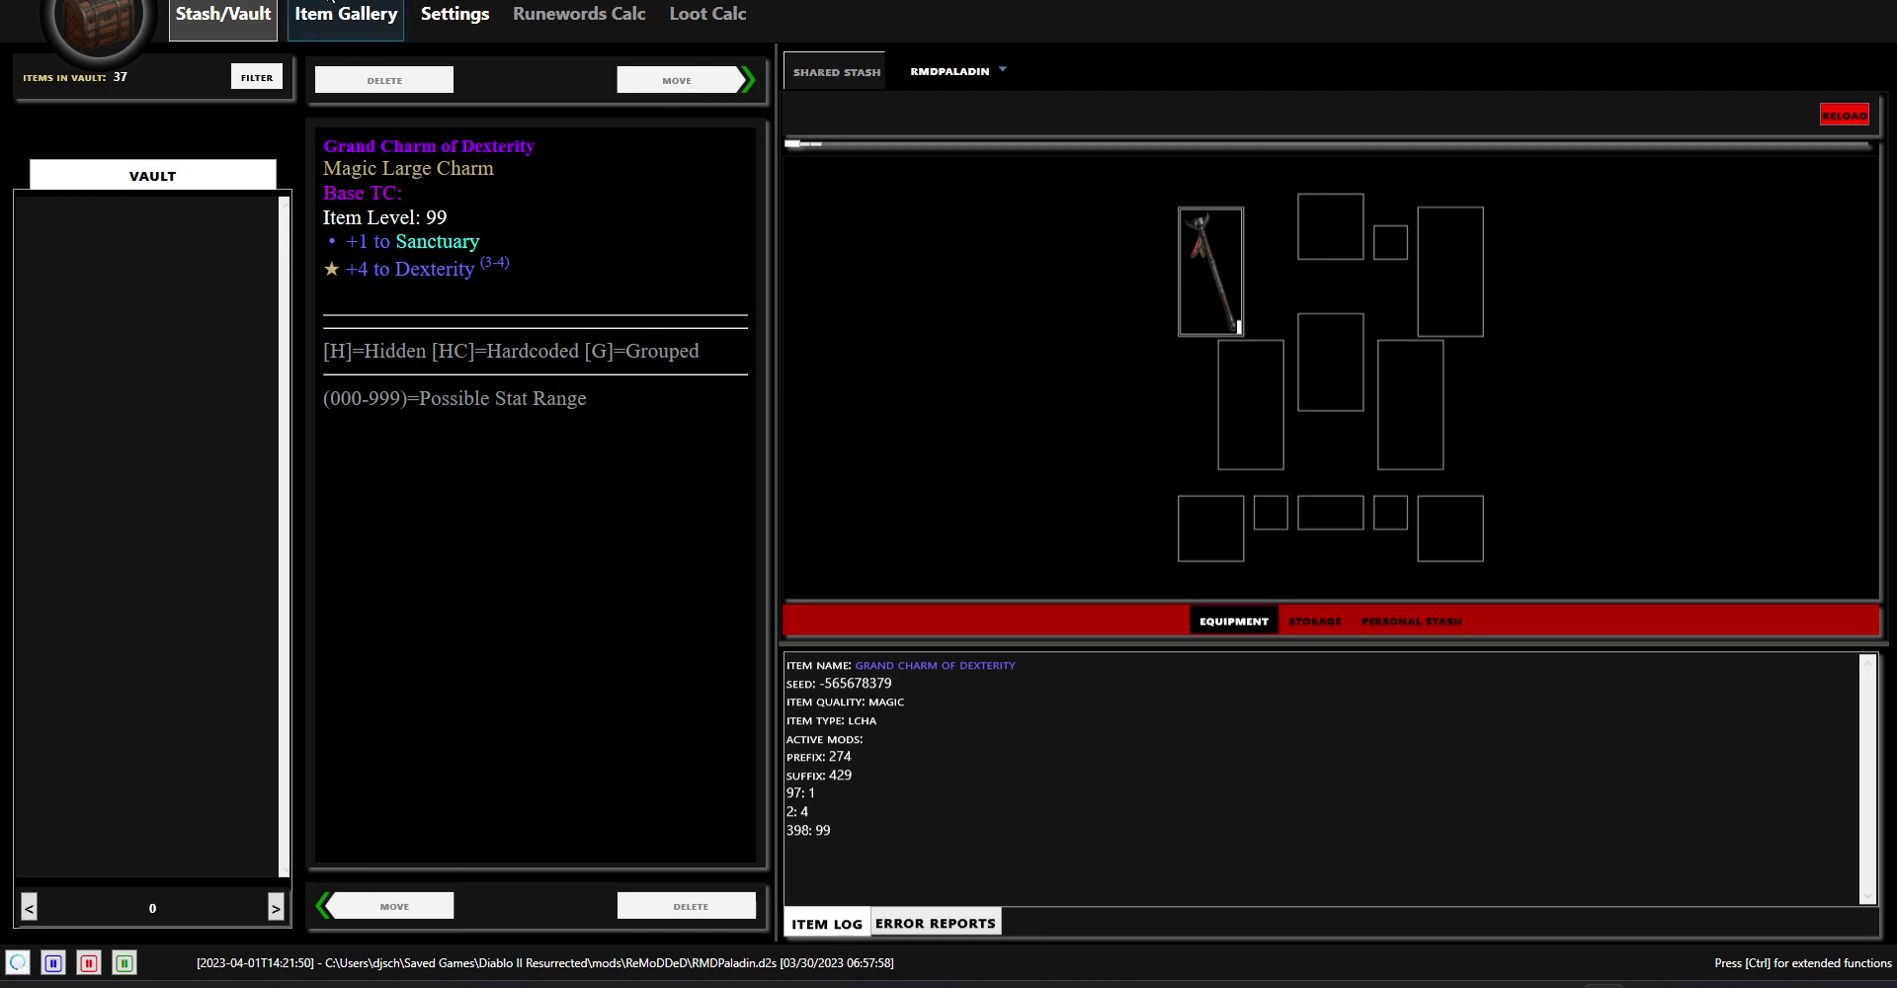
# Browse the Item Gallery's unique weapons, show the unique jewelry and charm categories, and expand Amulet to inspect one of its items
pyautogui.click(345, 15)
pyautogui.scroll(-3, 381, 366)
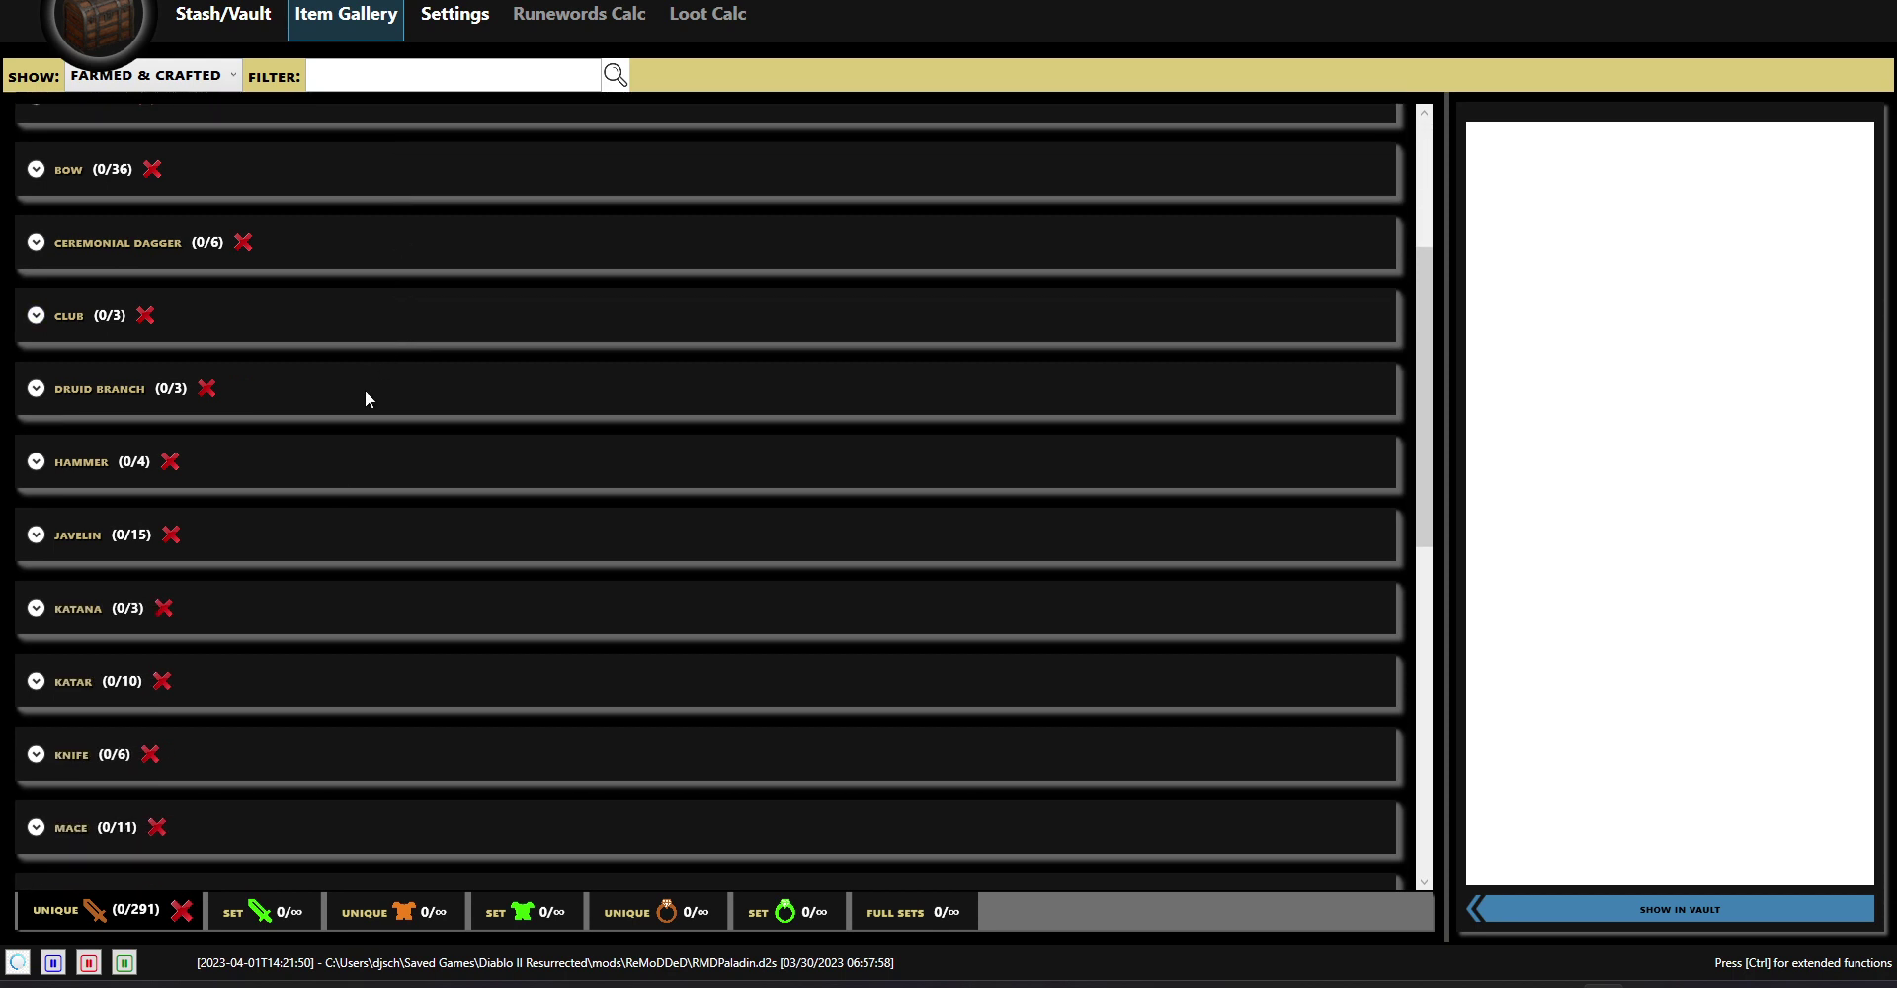
pyautogui.scroll(5, 395, 494)
pyautogui.click(657, 910)
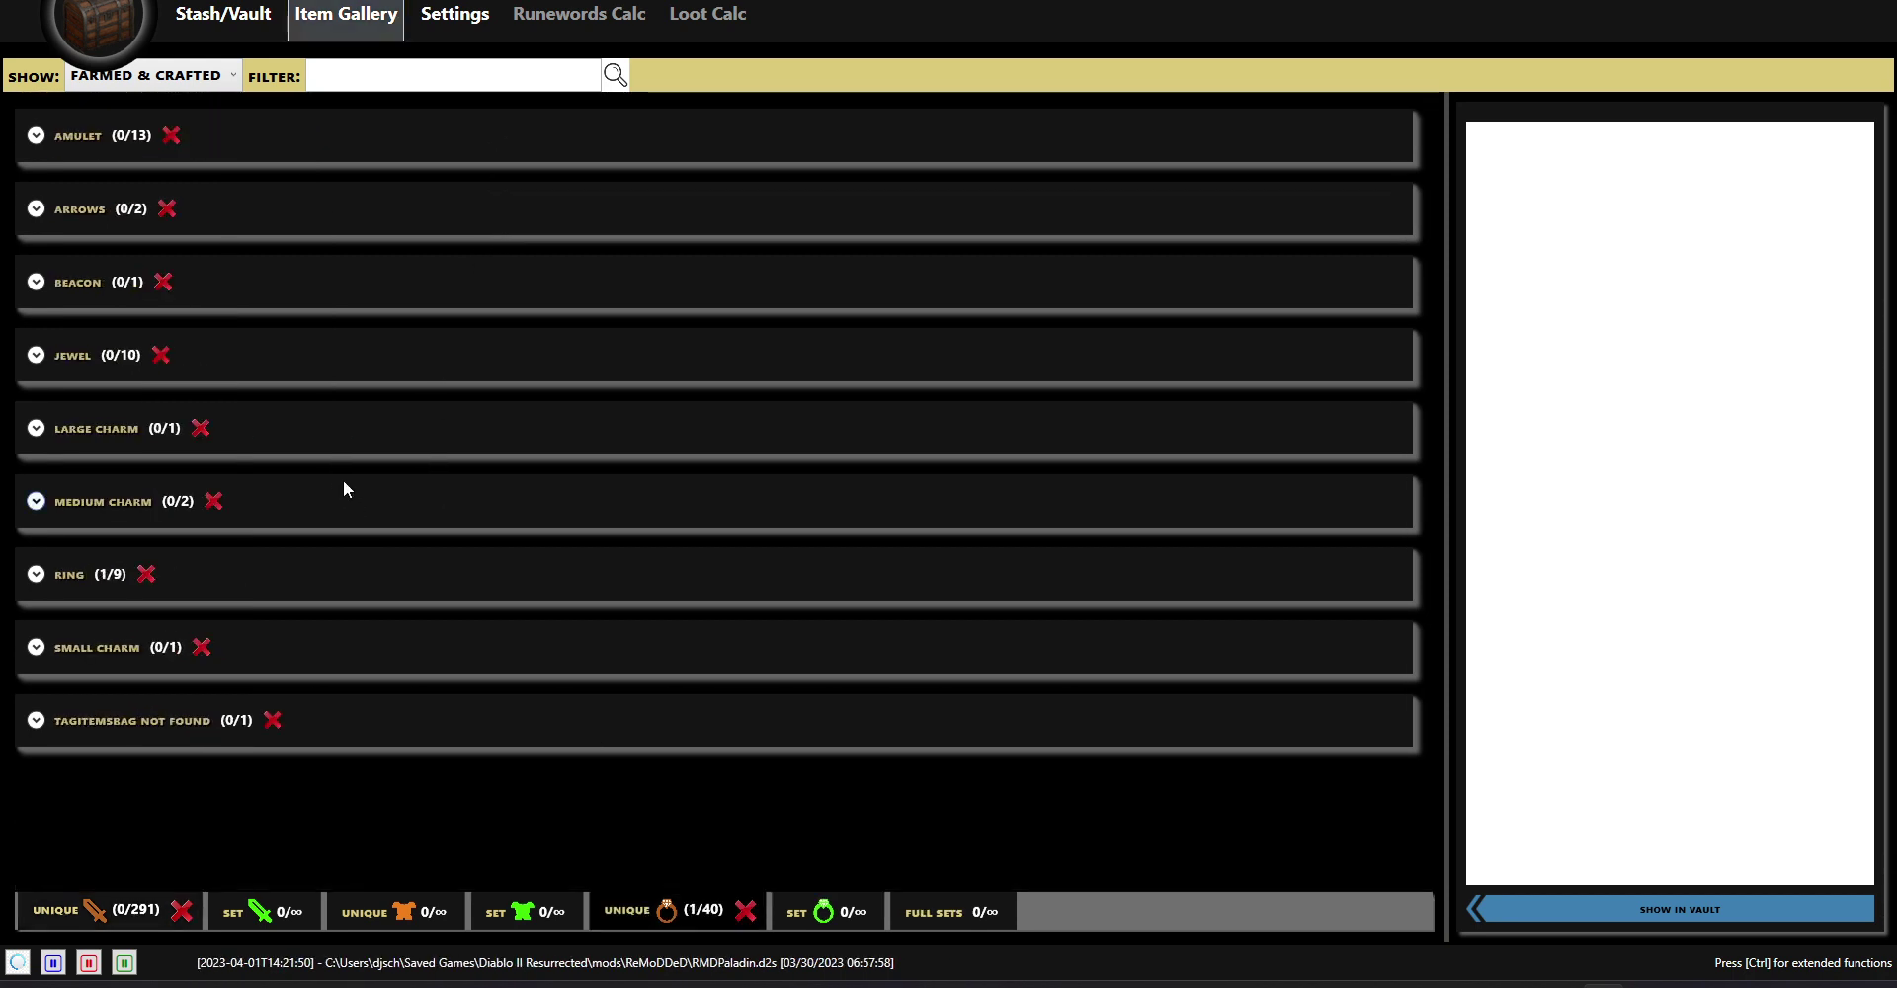
pyautogui.click(61, 137)
pyautogui.scroll(-1, 851, 464)
pyautogui.scroll(1, 851, 465)
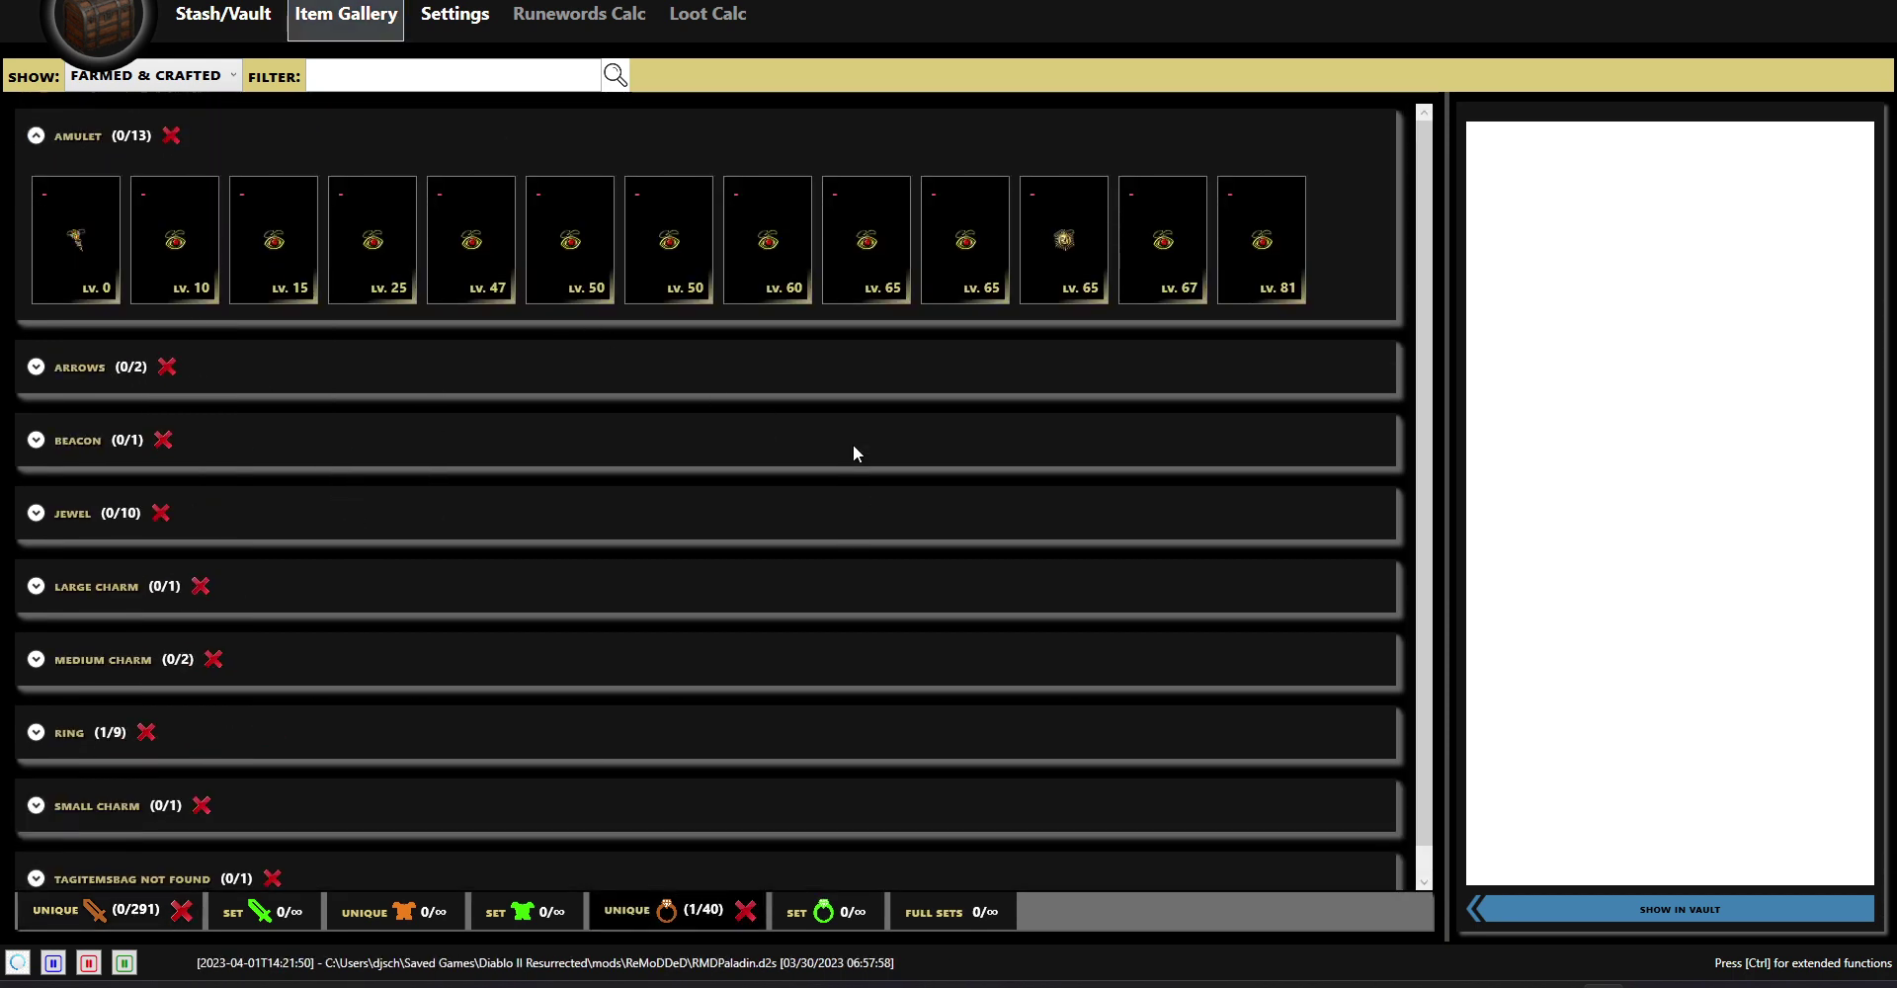
pyautogui.click(1200, 265)
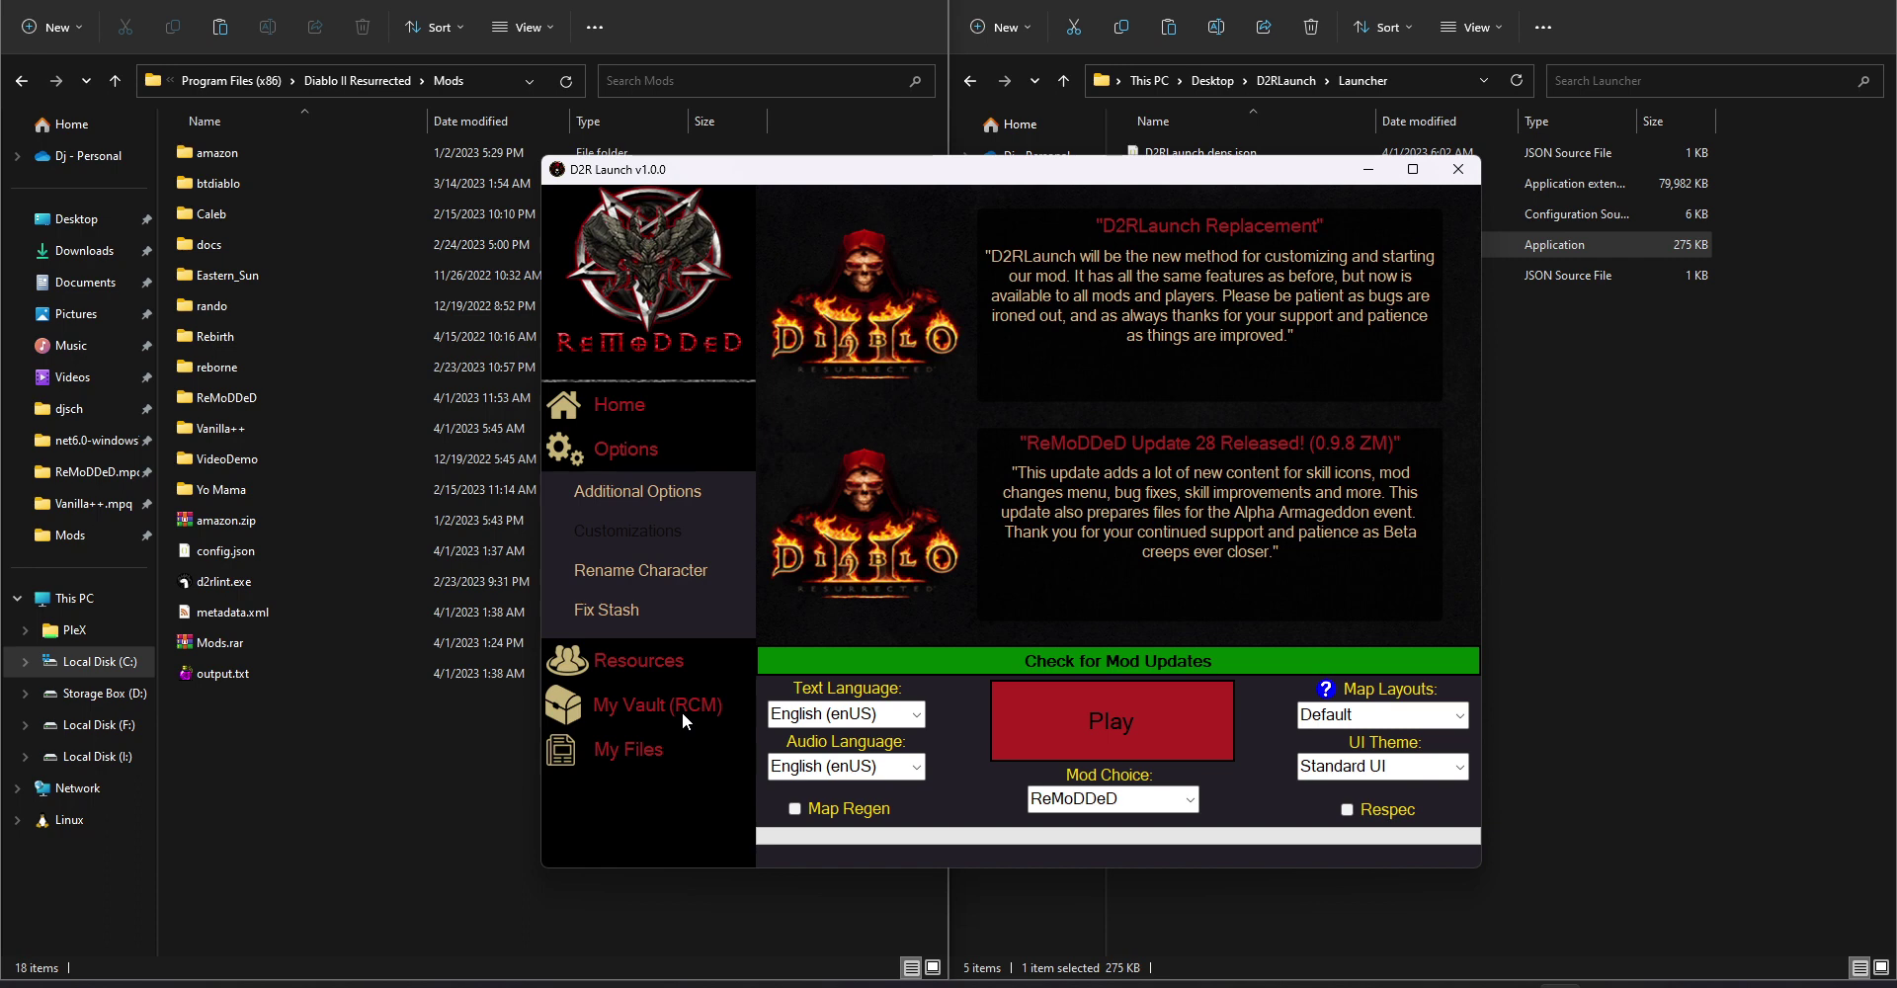
# Open ReMoDDeD's mod files and save files folders from the launcher's My Files entries, closing each folder window after viewing it
pyautogui.click(682, 763)
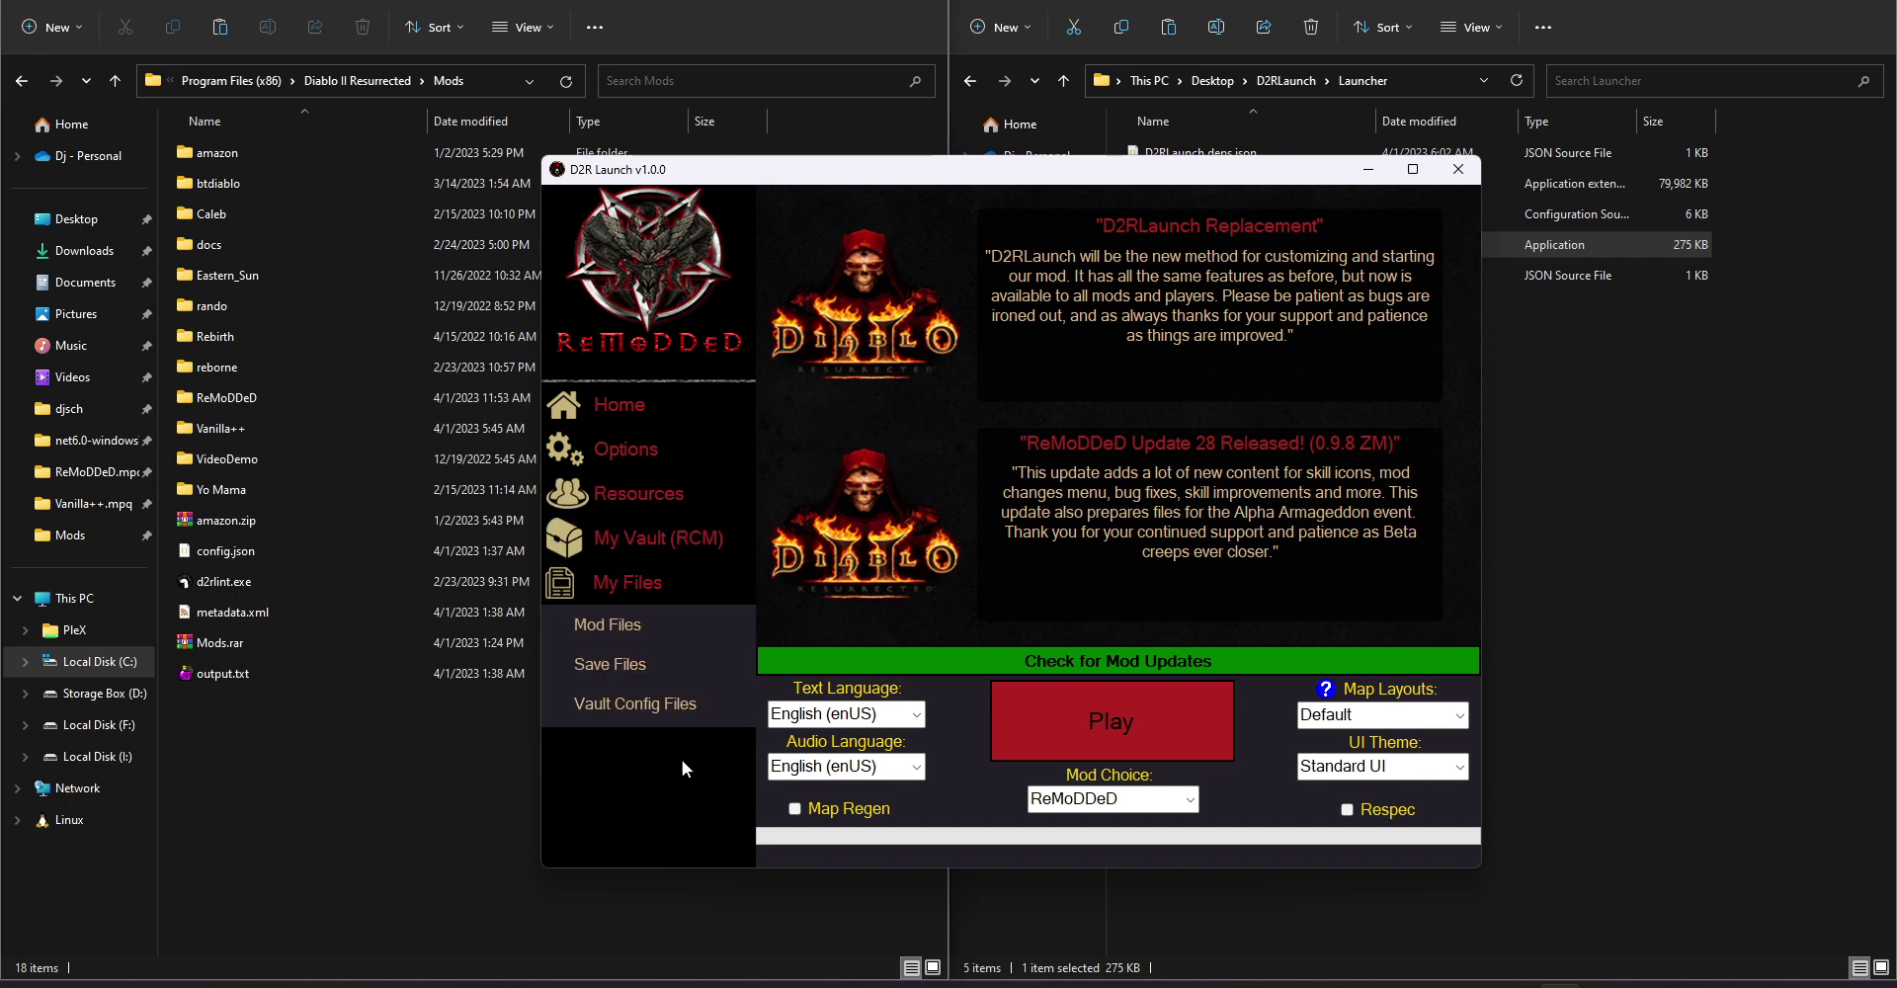
pyautogui.click(659, 621)
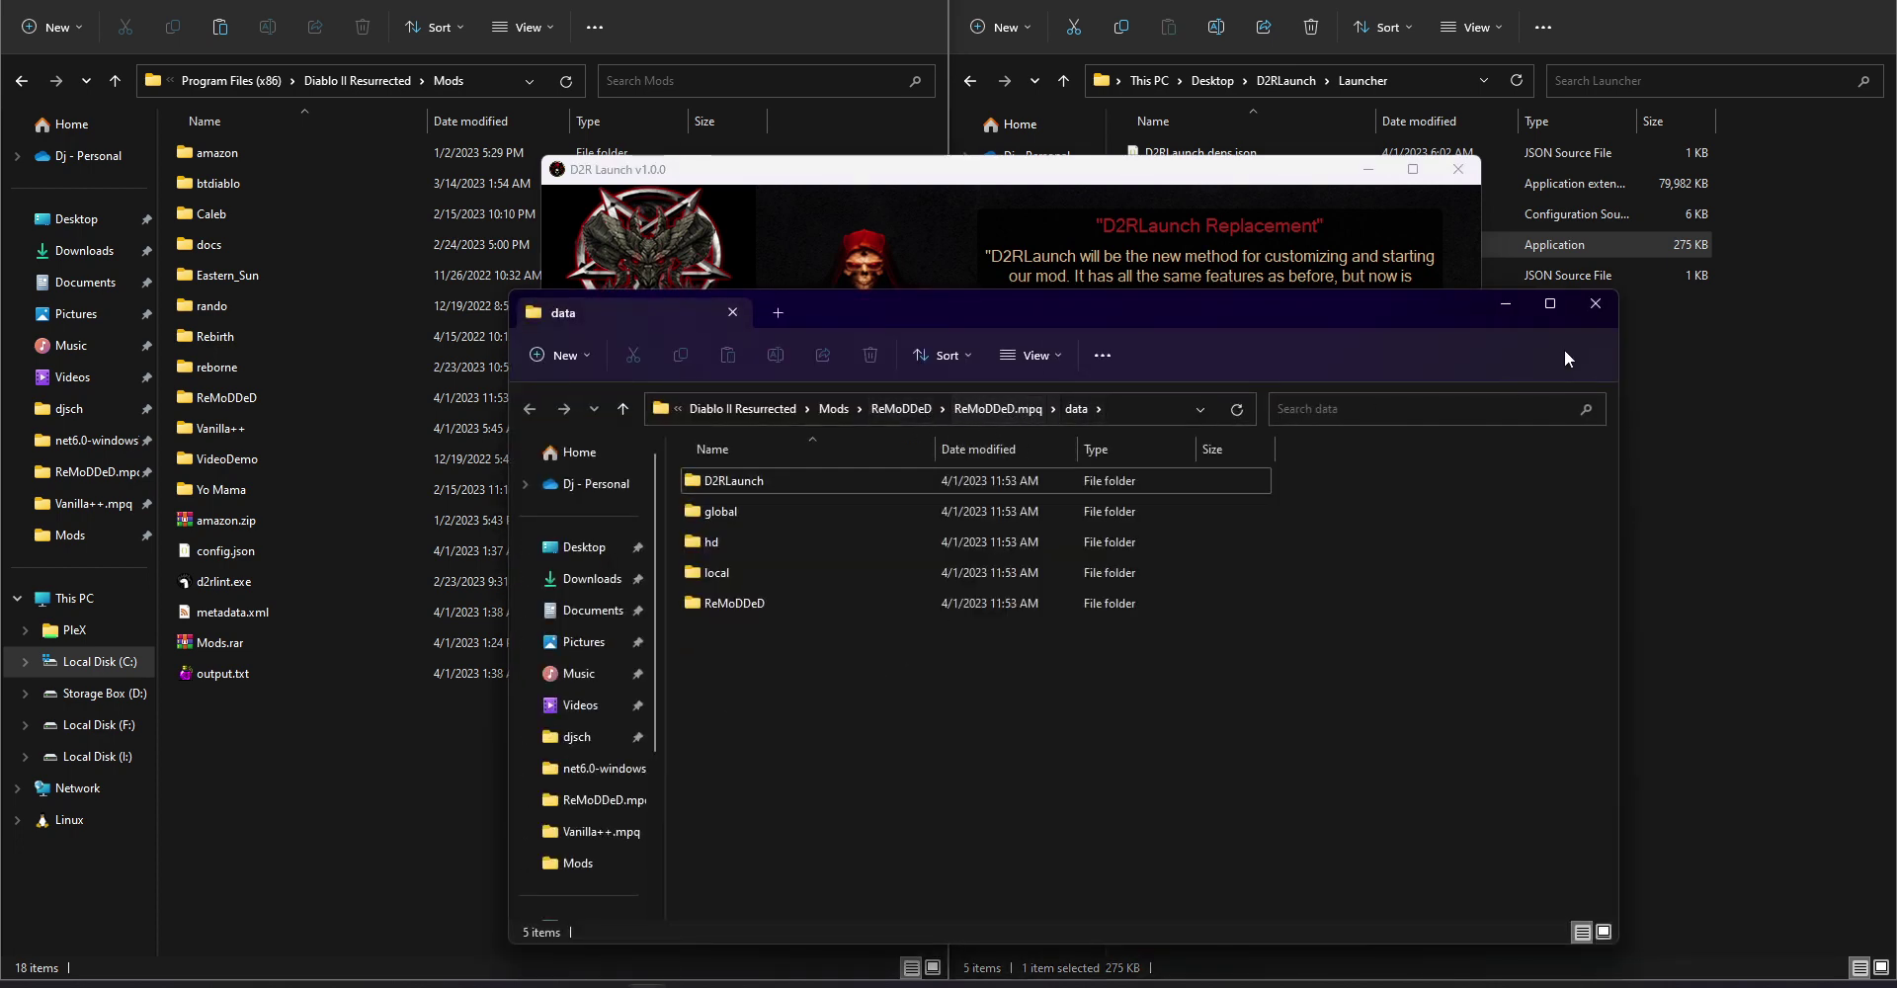
pyautogui.click(1596, 303)
pyautogui.click(649, 668)
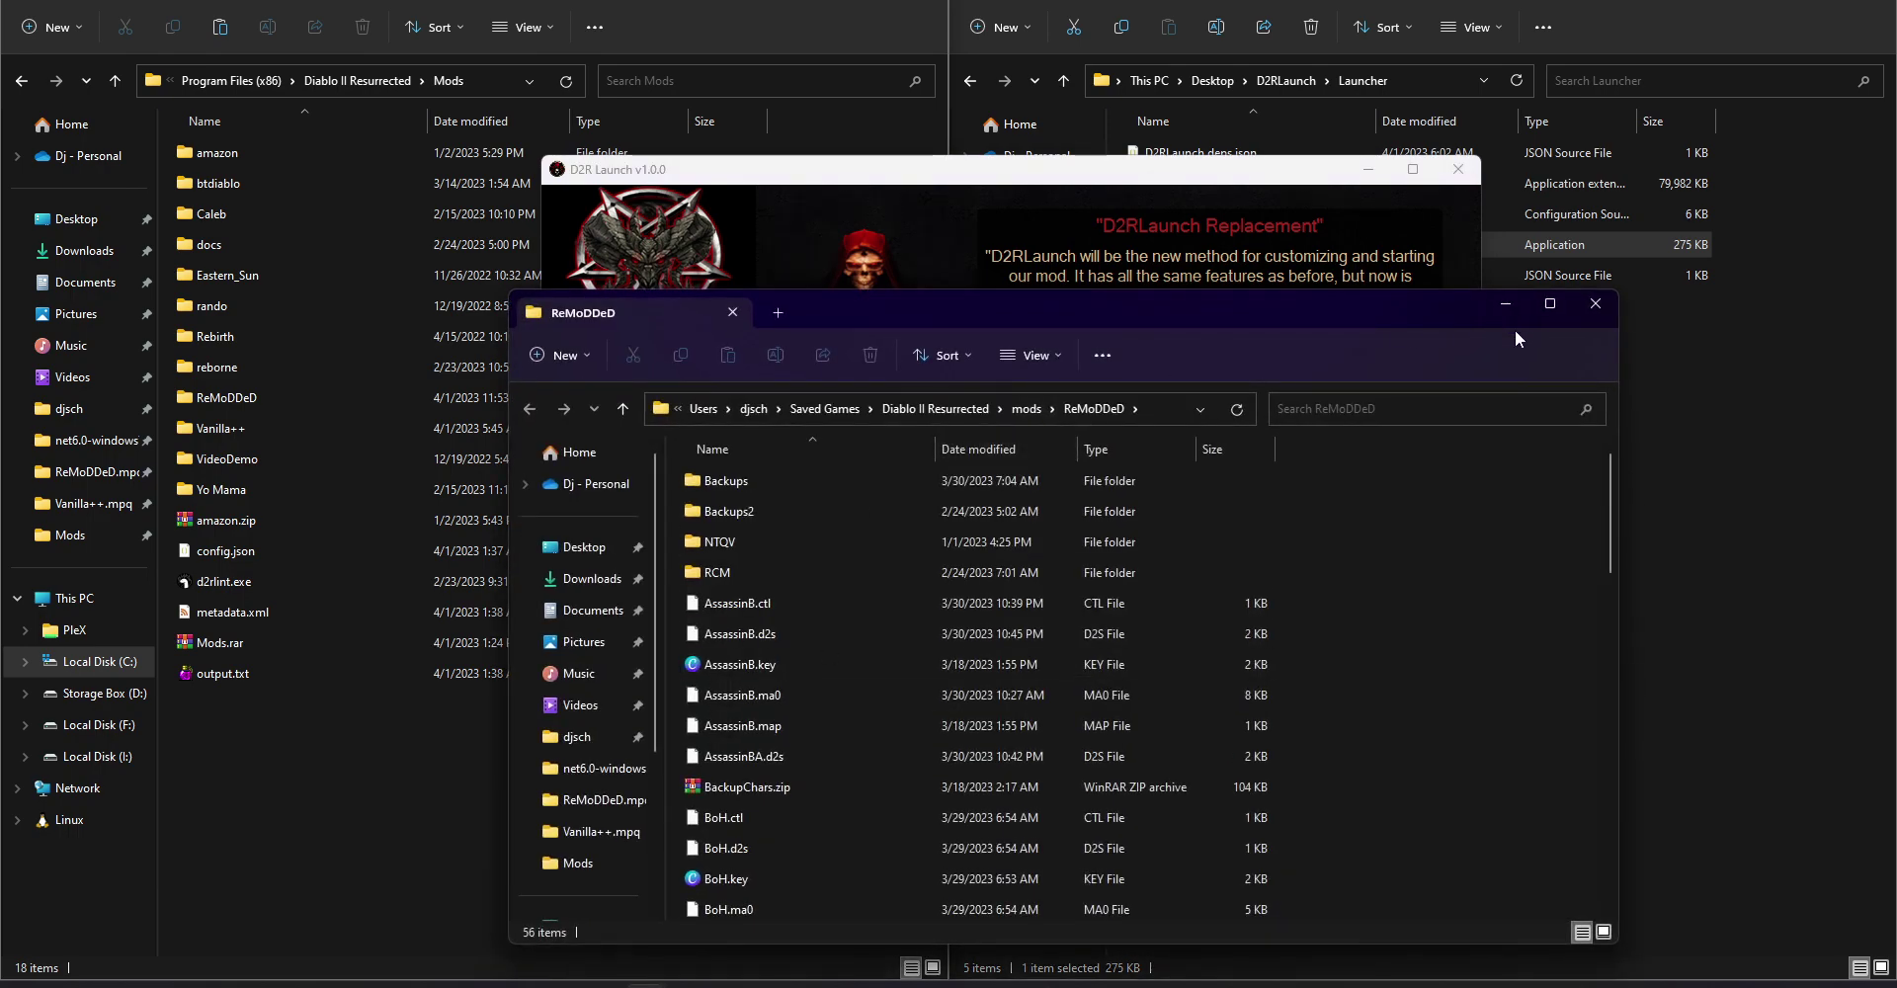
pyautogui.click(1581, 306)
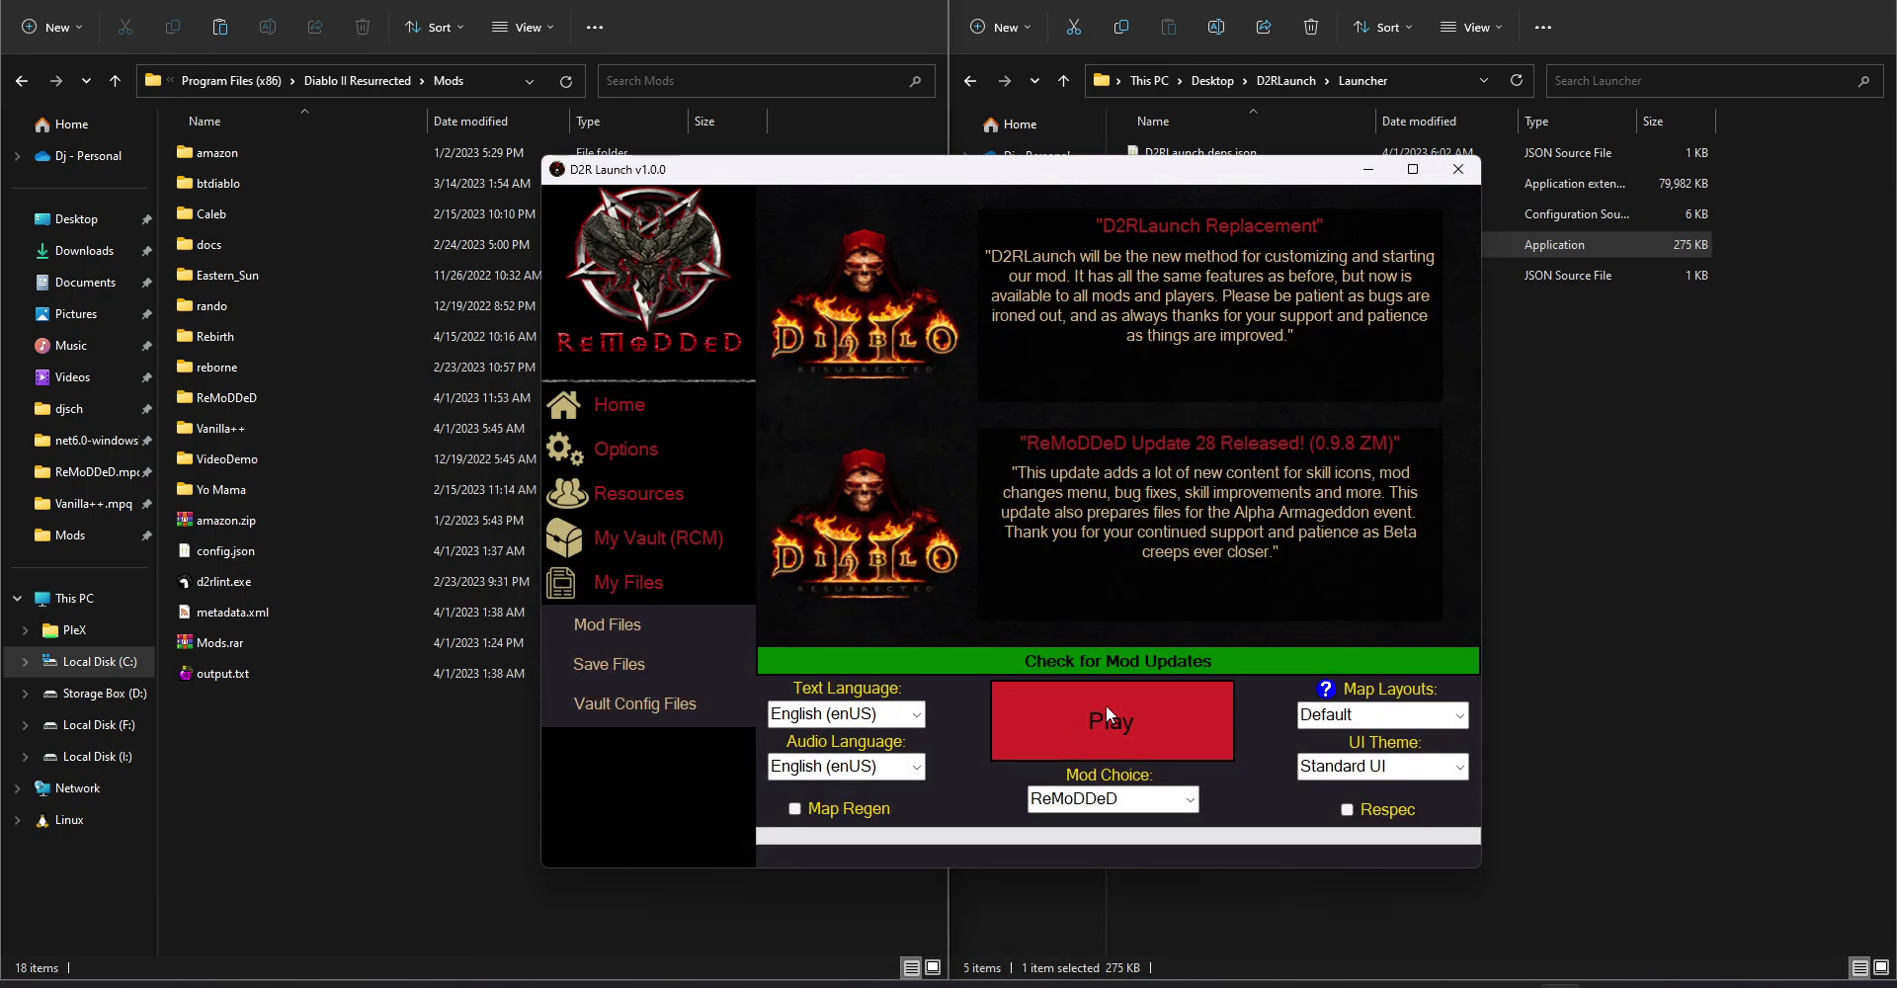